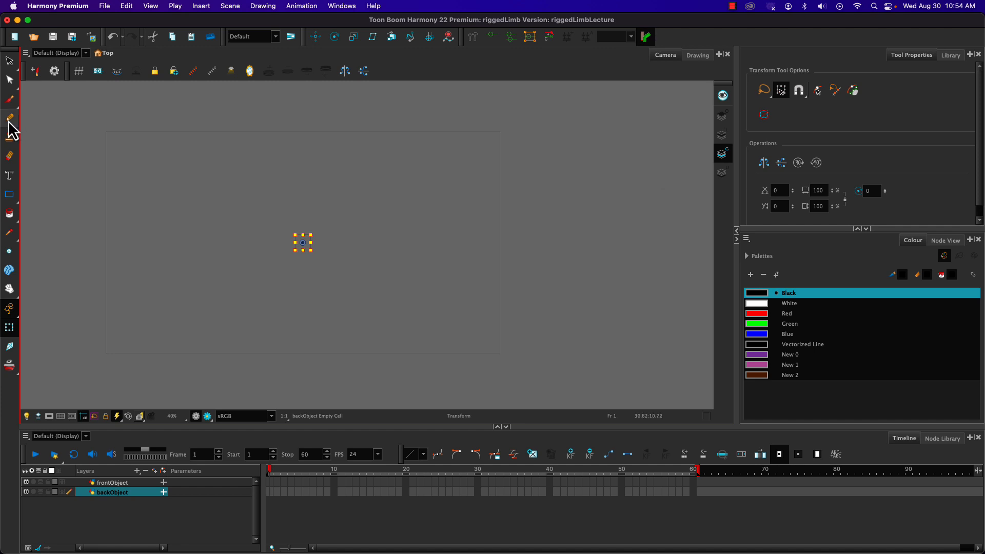
# Make Line Art the current art layer for the backObject drawing.
pyautogui.click(712, 130)
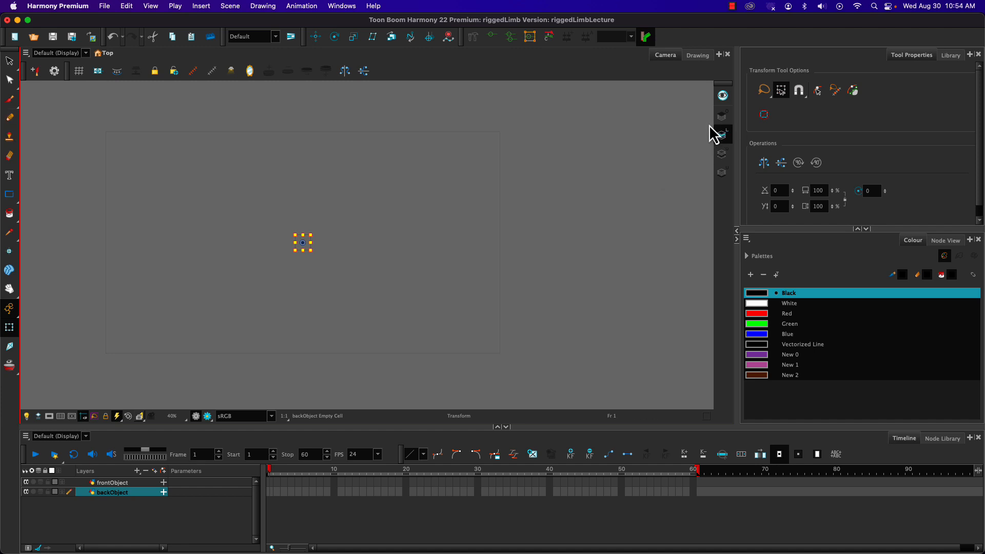
# Review the Advanced and General application preferences, including overlay and underlay art support and the default pass-through composite option.
pyautogui.click(58, 6)
pyautogui.click(58, 38)
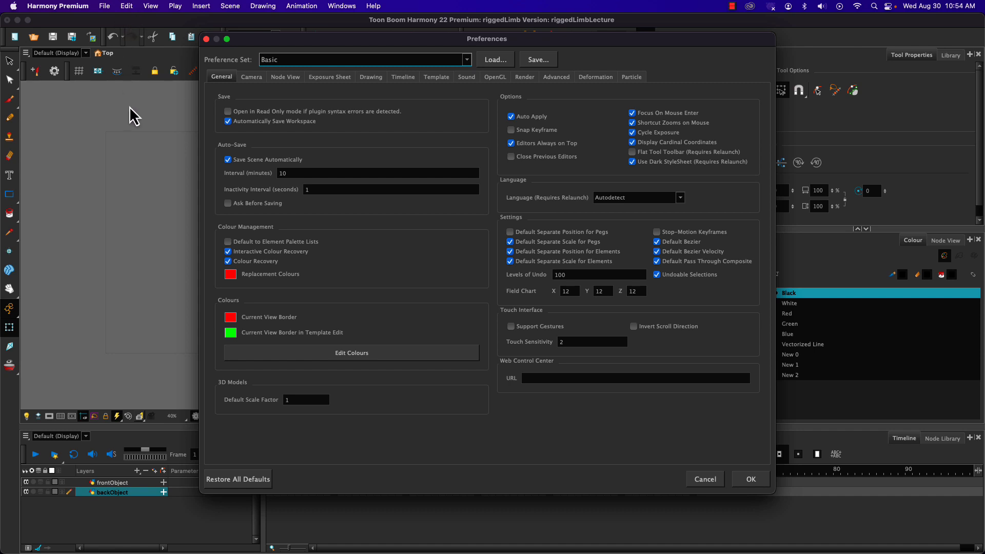
pyautogui.click(556, 78)
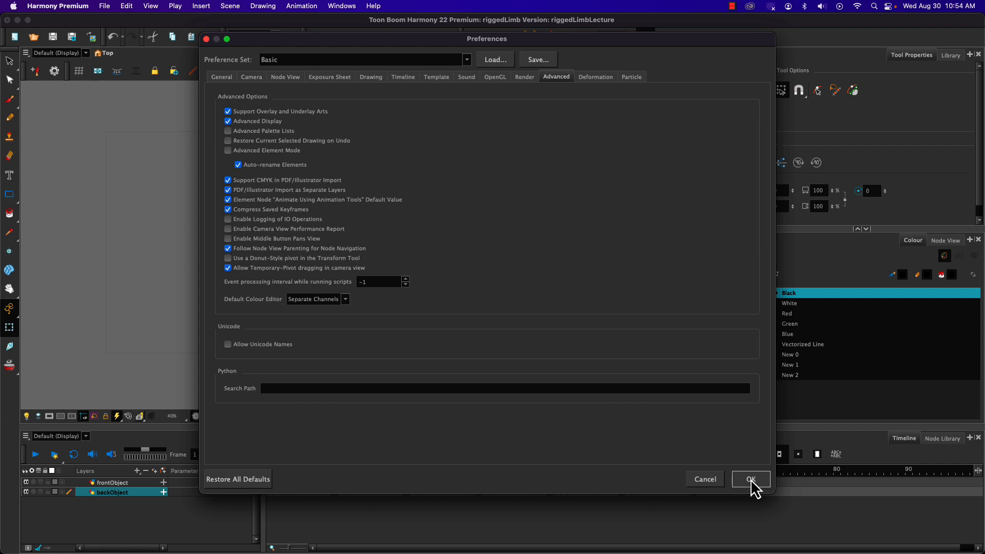
pyautogui.click(222, 78)
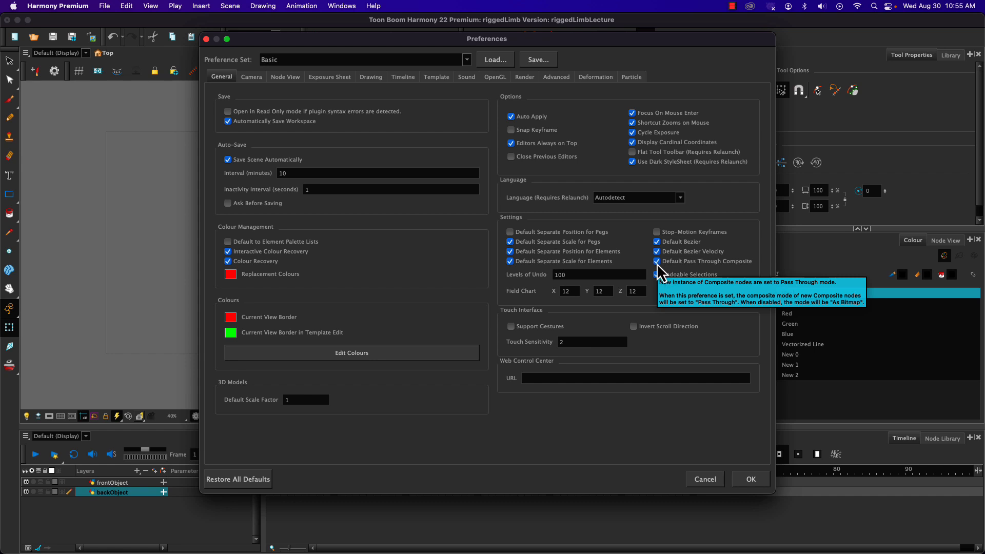
pyautogui.click(750, 482)
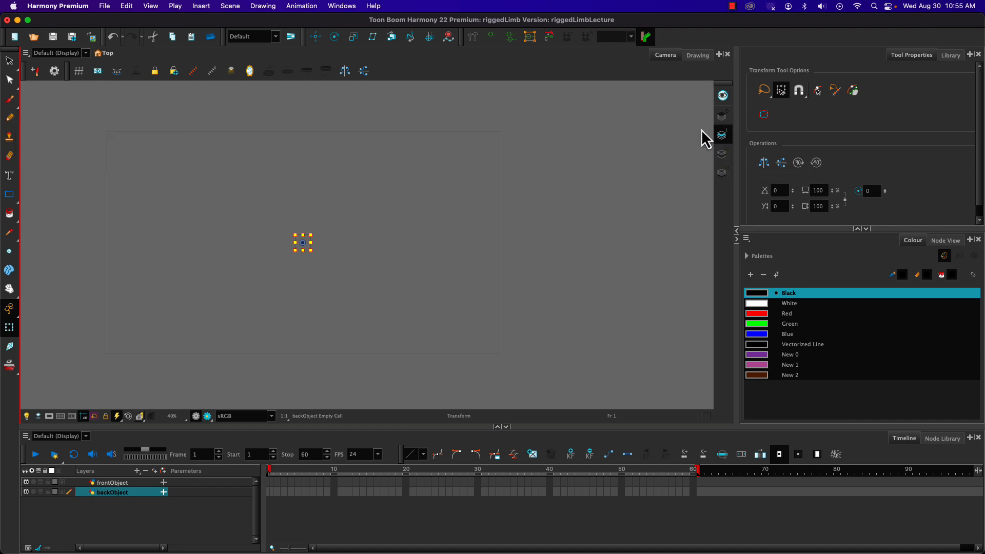
# Set the minimum size of the Pencil 3 brush to 100% in the pencil properties.
pyautogui.click(10, 119)
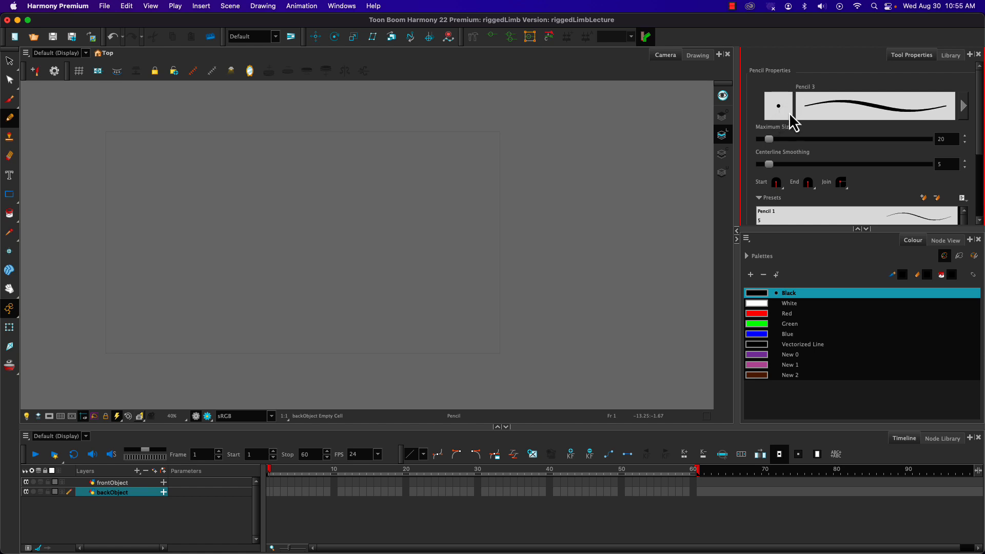
pyautogui.click(788, 113)
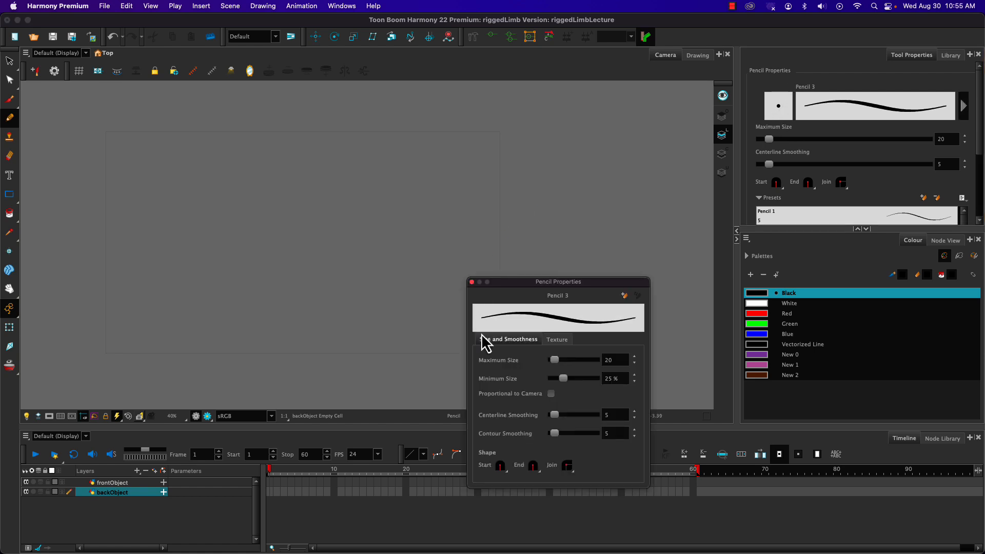
pyautogui.moveTo(563, 378); pyautogui.dragTo(531, 385)
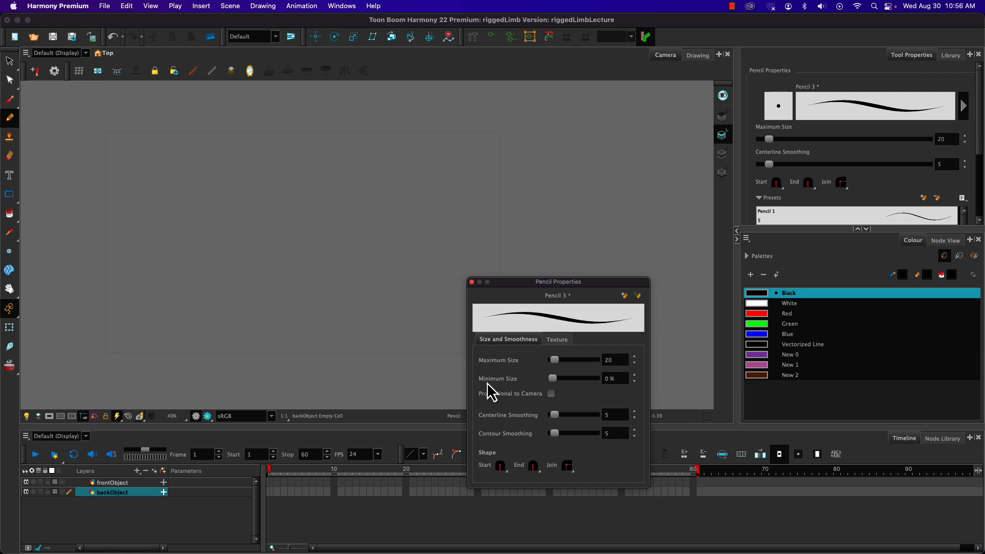
pyautogui.moveTo(552, 378); pyautogui.dragTo(626, 380)
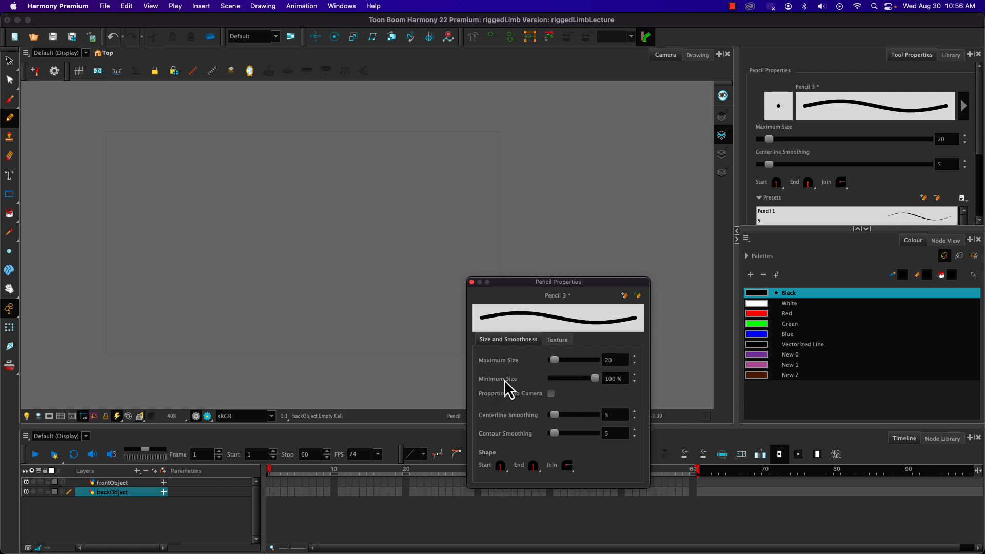
pyautogui.click(472, 282)
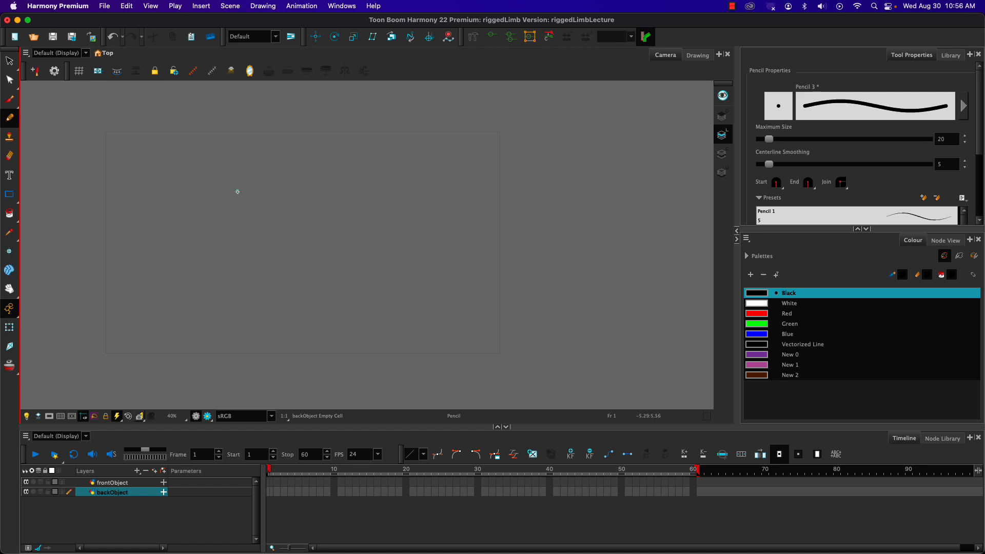
# Draw a closed round outline with the black pencil on backObject and fill it with the purple New 0 colour.
pyautogui.moveTo(252, 162)
pyautogui.mouseDown()
pyautogui.moveTo(312, 225)
pyautogui.moveTo(262, 240)
pyautogui.moveTo(236, 203)
pyautogui.moveTo(241, 169)
pyautogui.mouseUp()
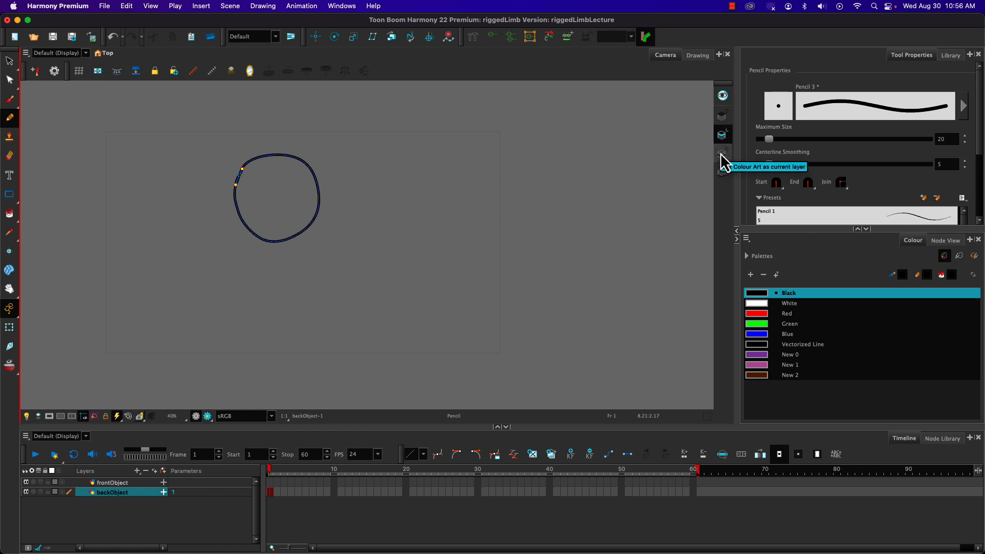
pyautogui.click(9, 213)
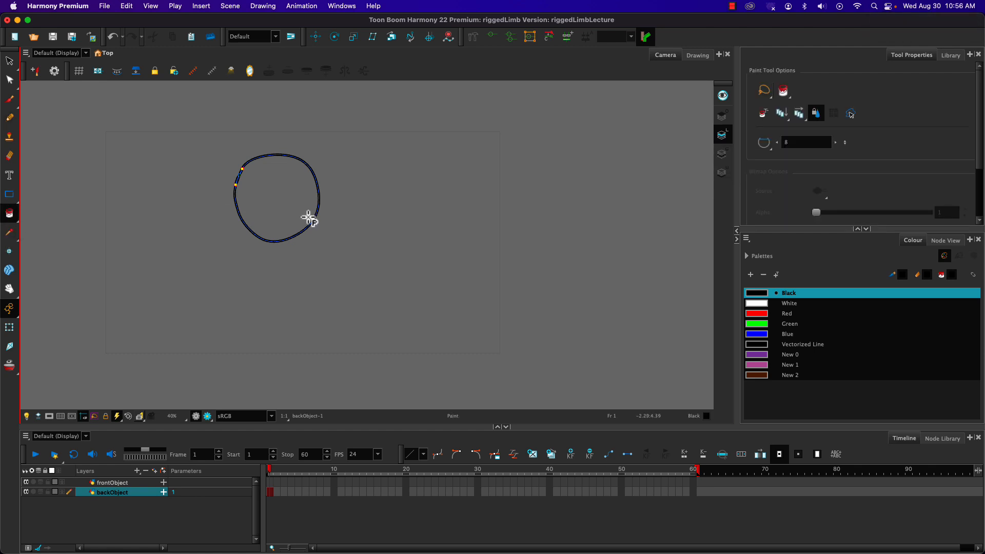
pyautogui.click(753, 355)
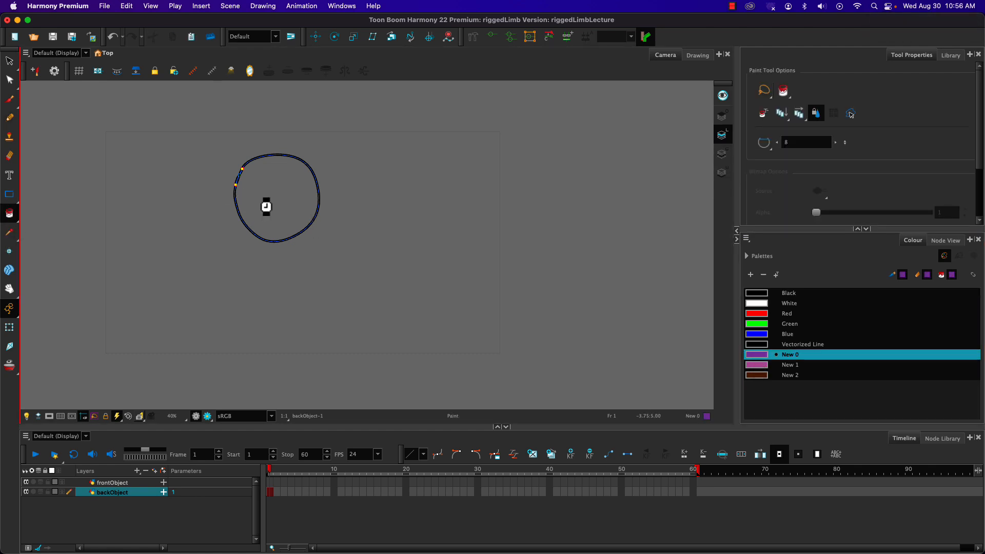
pyautogui.click(261, 200)
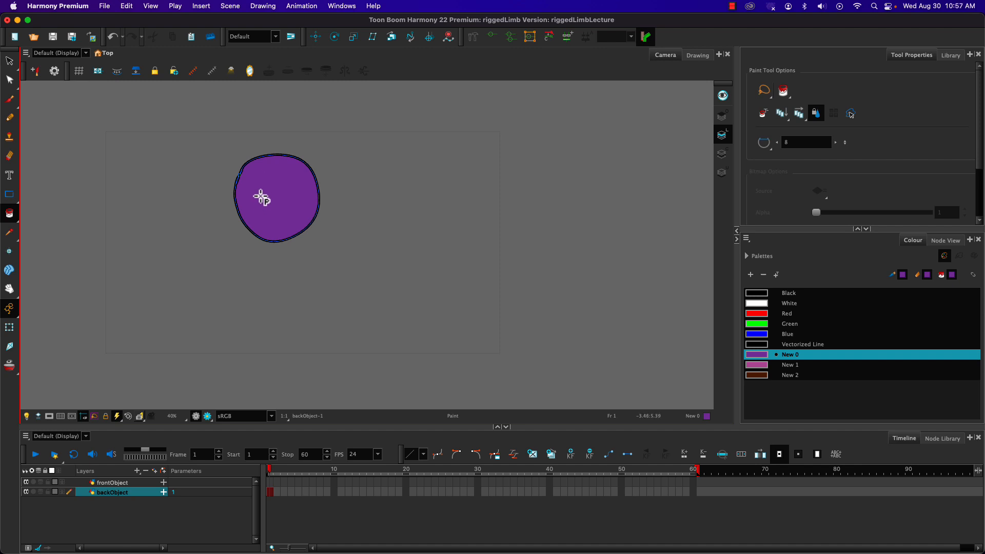
# Try deleting the purple fill with the Select tool, and undo the deletion.
pyautogui.press('super')
pyautogui.click(9, 62)
pyautogui.click(280, 194)
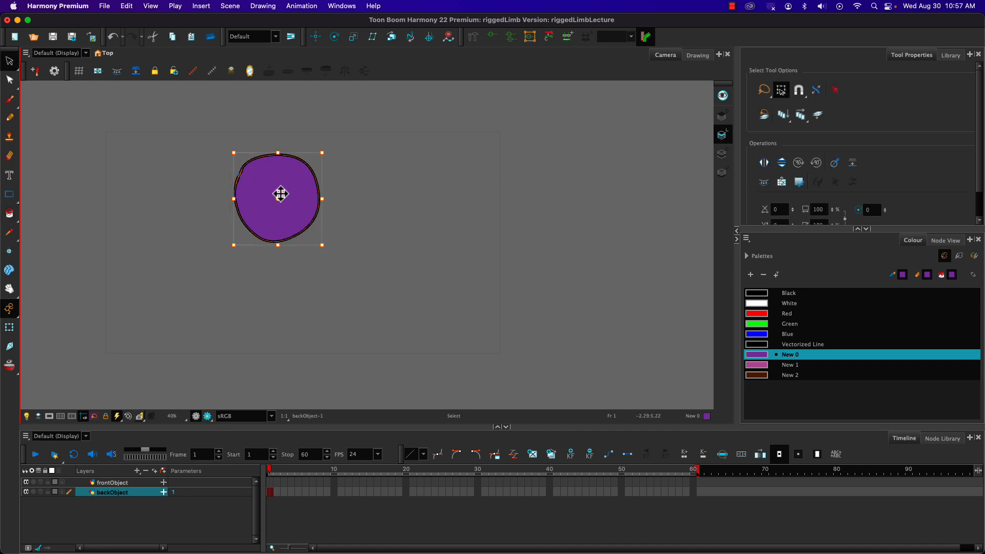
pyautogui.press('Delete')
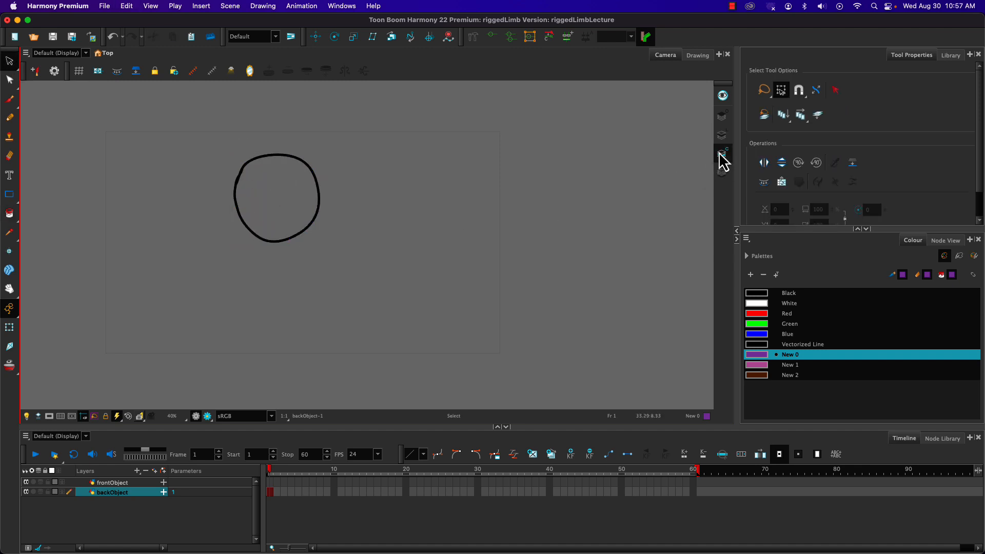
pyautogui.press('super+z')
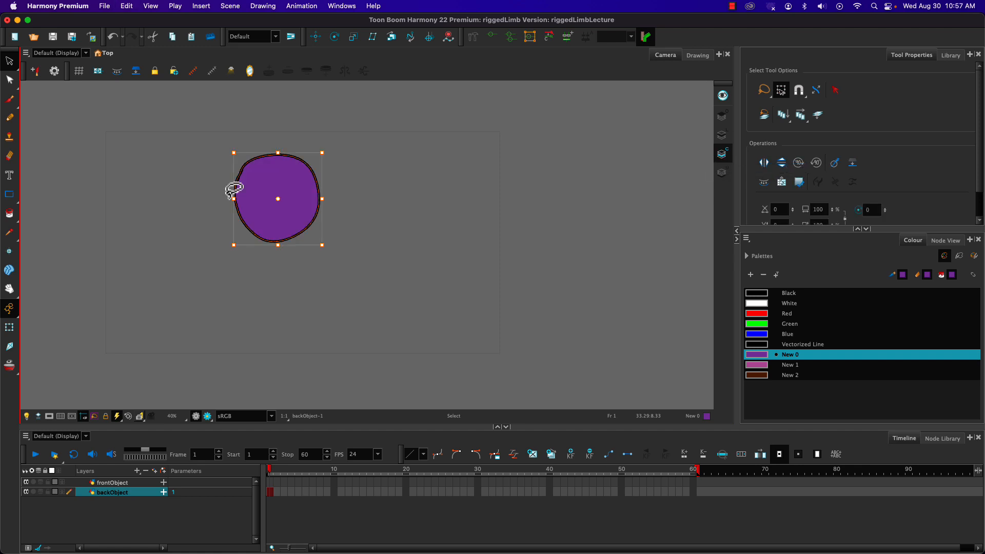
# Open the backObject drawing in the Drawing view and inspect its Colour Art layer up close with nothing selected.
pyautogui.scroll(1, 239, 186)
pyautogui.scroll(2, 239, 185)
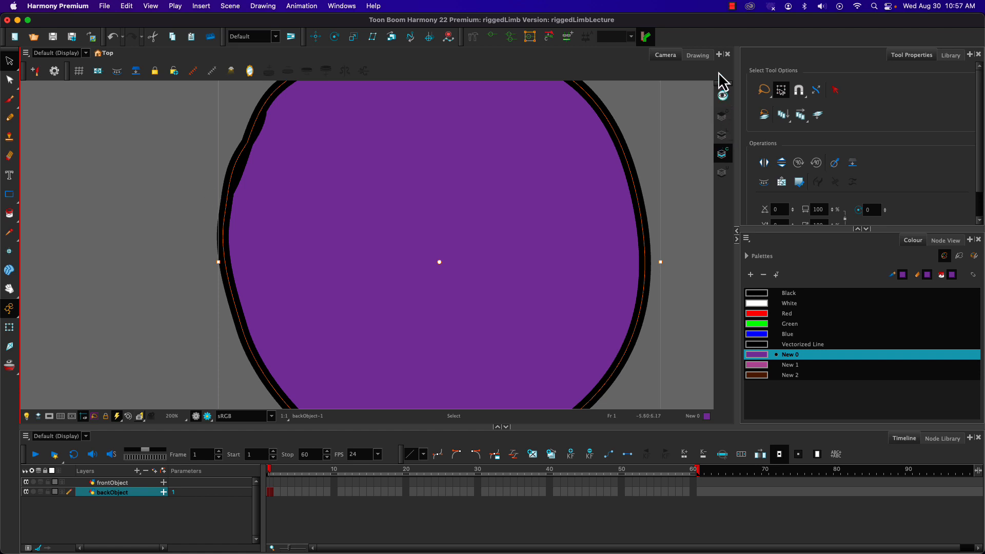
pyautogui.click(698, 56)
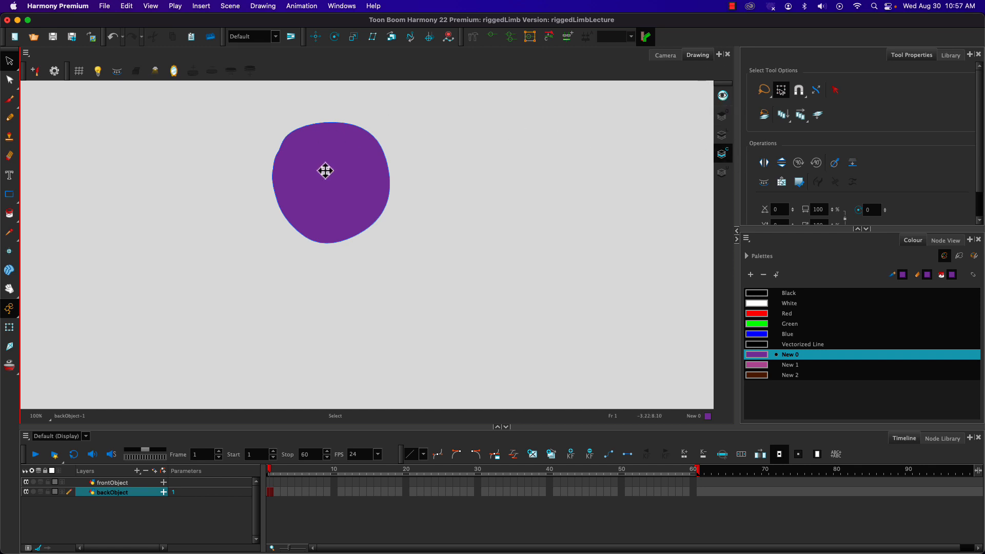
pyautogui.scroll(2, 641, 163)
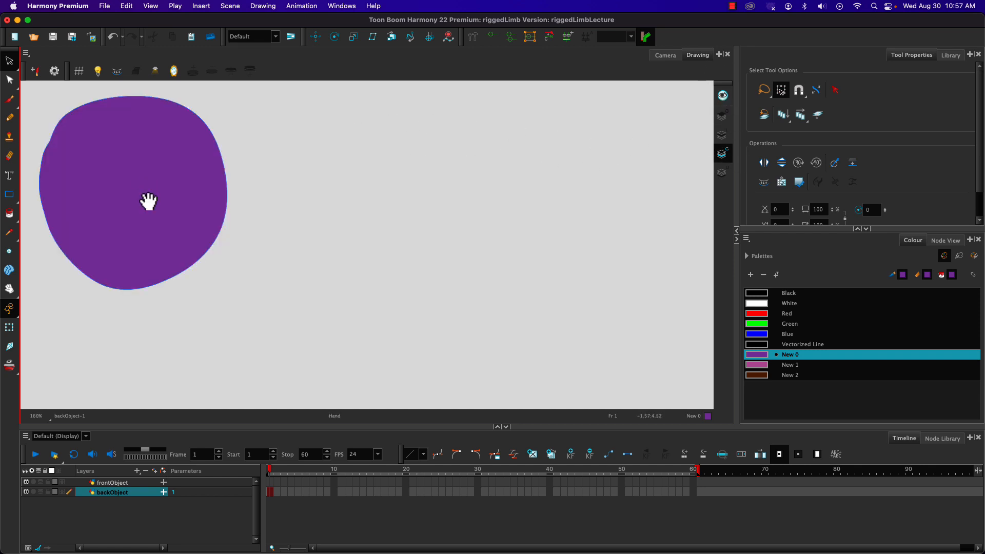
pyautogui.moveTo(147, 202); pyautogui.dragTo(385, 268)
pyautogui.click(556, 176)
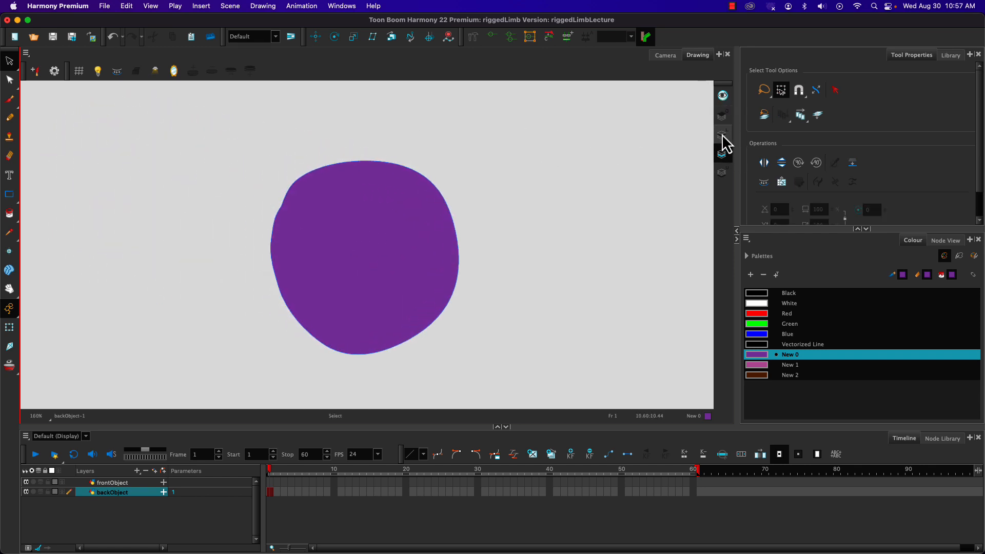
# Compare Line Art and Colour Art individually and with all art layers previewed, and examine the outline's pencil strokes by selecting them.
pyautogui.click(723, 97)
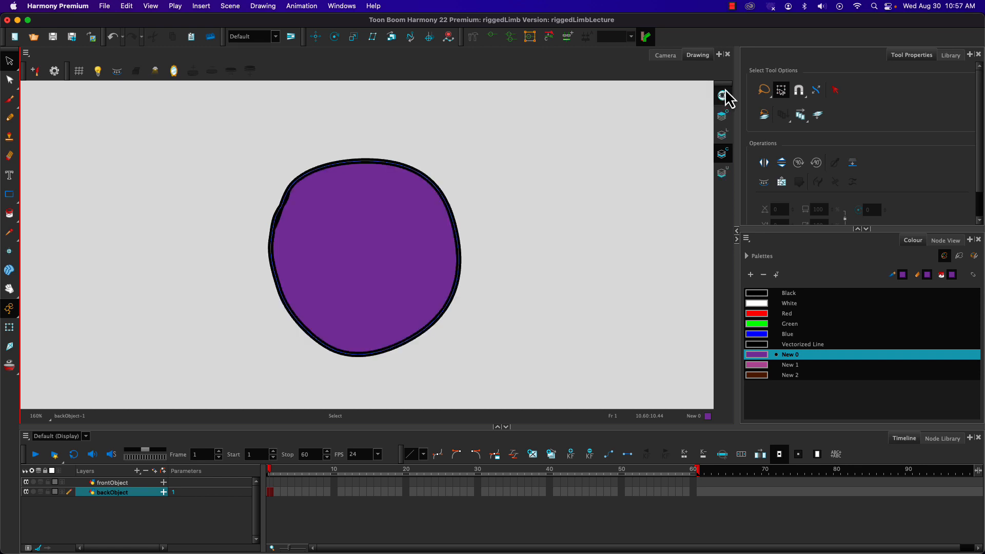
pyautogui.click(724, 136)
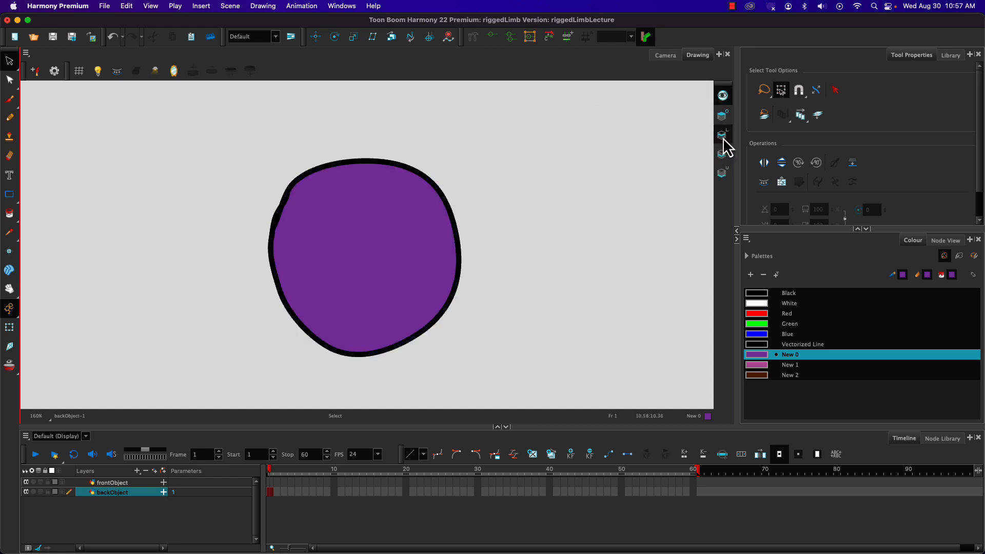
pyautogui.click(720, 145)
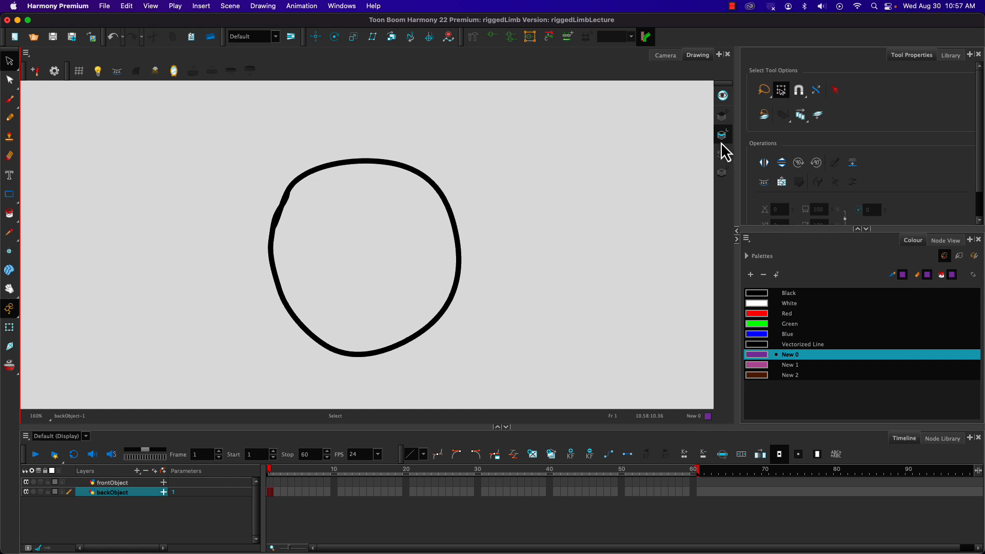
pyautogui.click(721, 153)
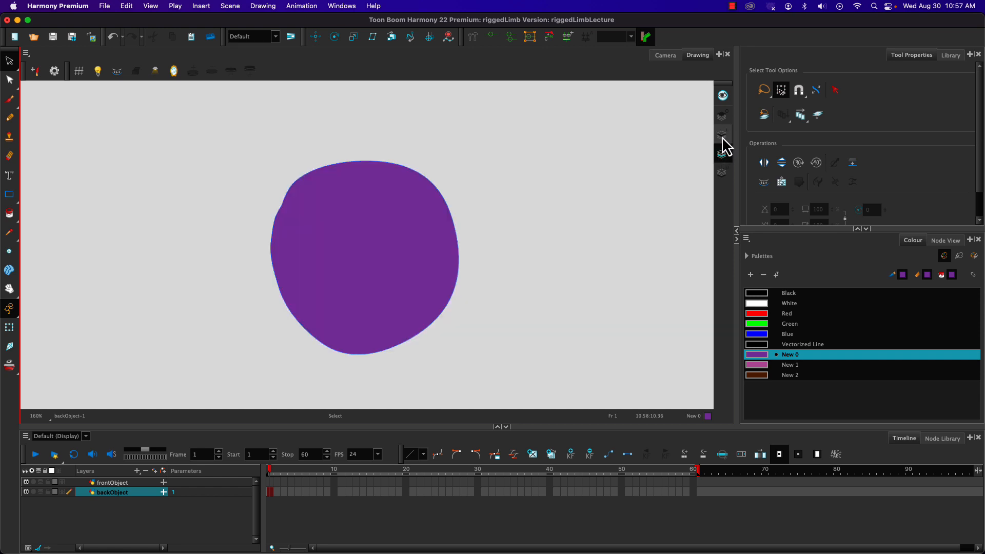
pyautogui.click(722, 151)
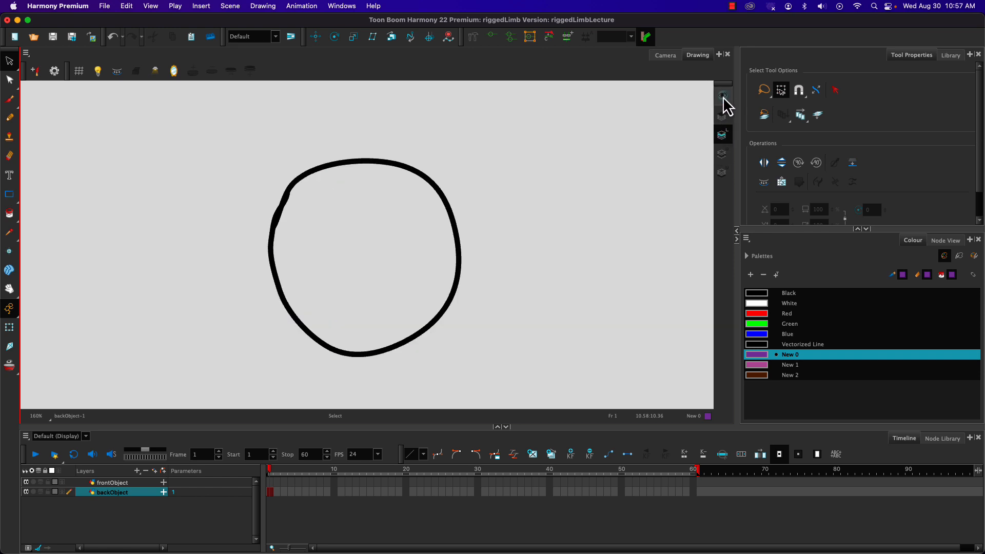
pyautogui.click(726, 118)
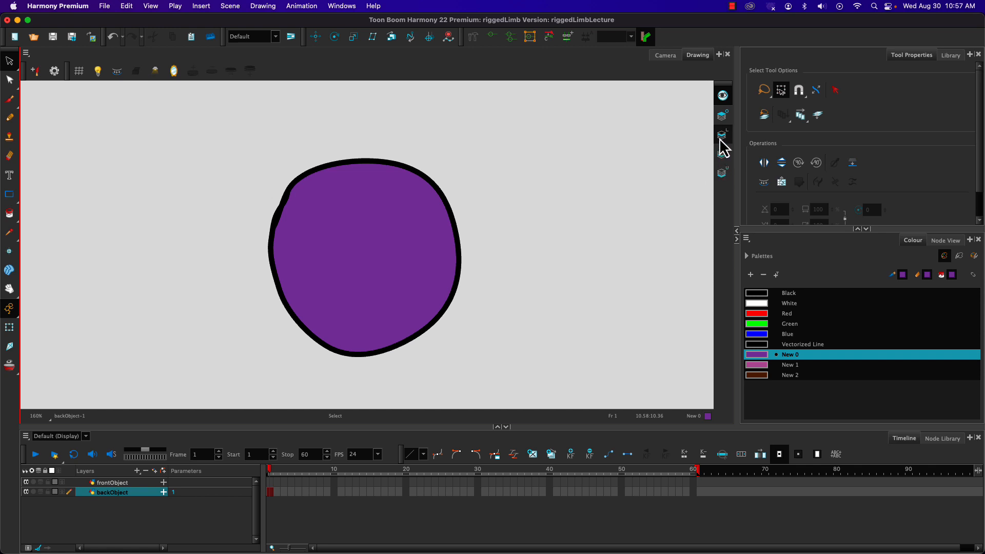
pyautogui.click(285, 196)
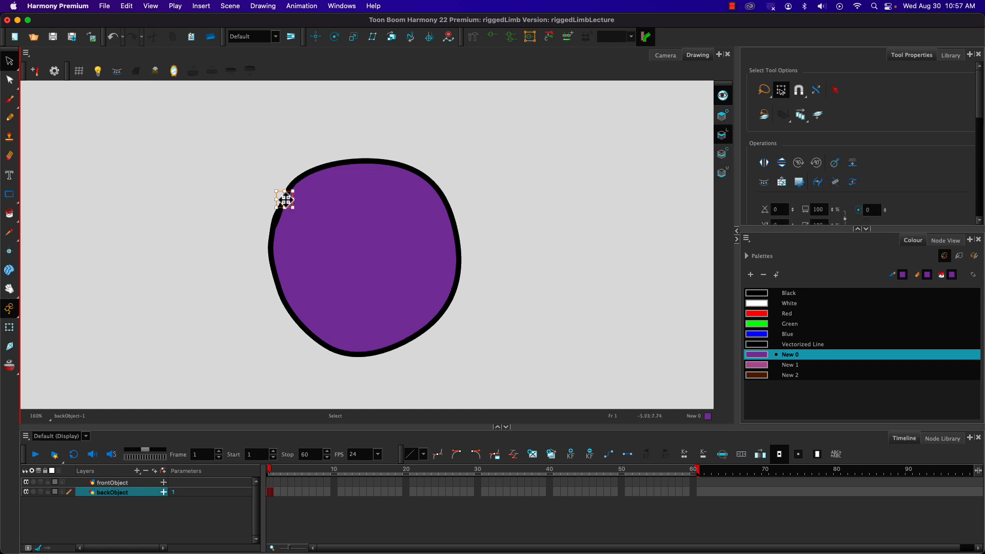
pyautogui.click(274, 224)
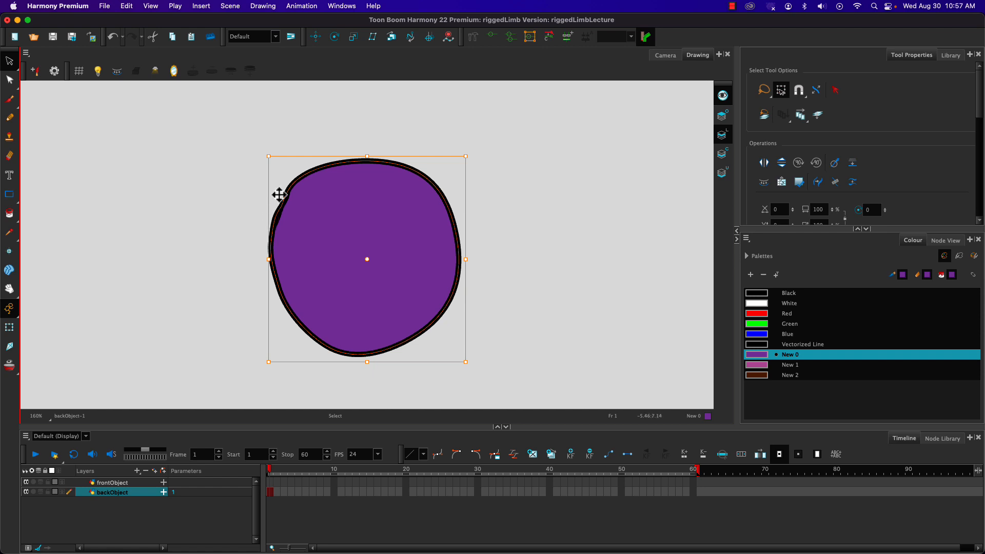
# Make Colour Art the current art layer and toggle the preview of all art layers off and back on.
pyautogui.click(723, 155)
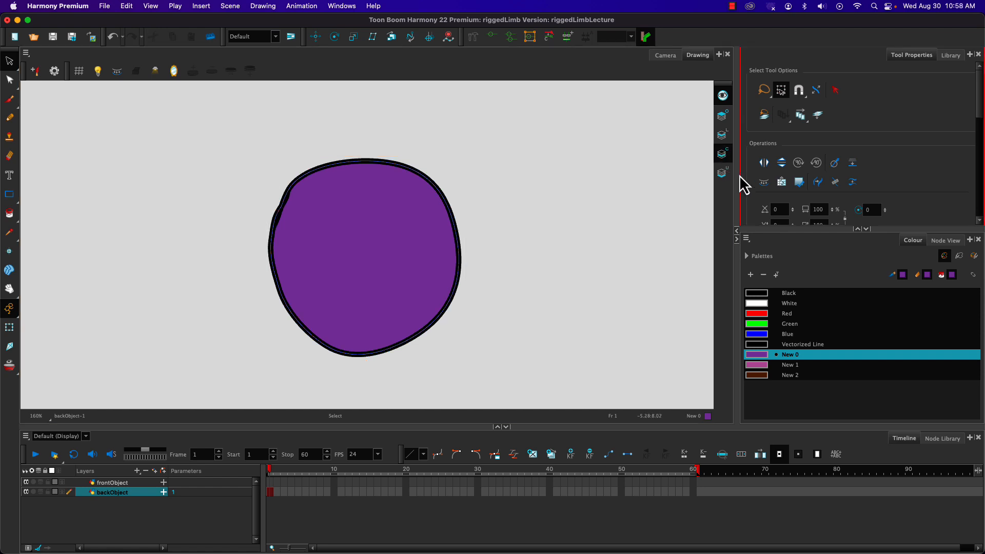
pyautogui.click(723, 97)
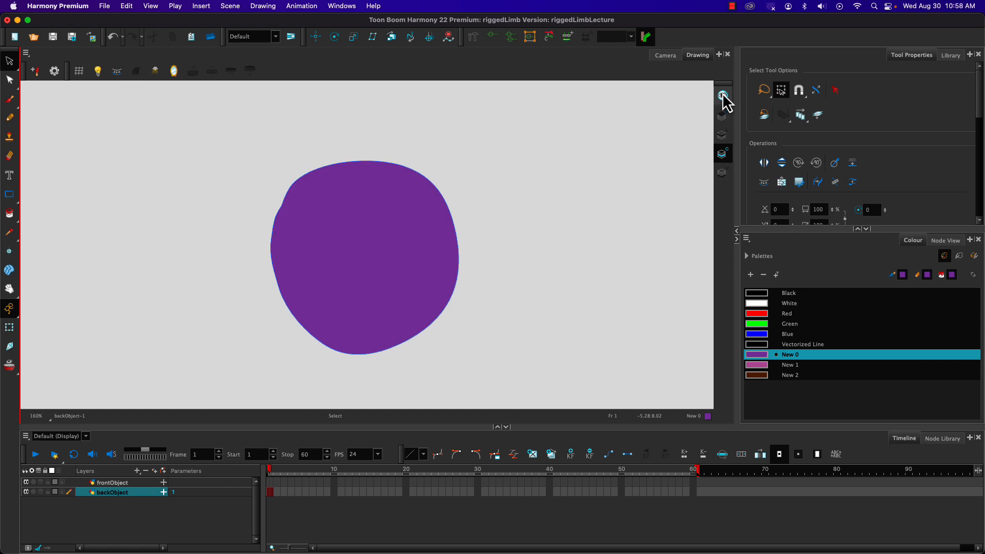
pyautogui.click(723, 97)
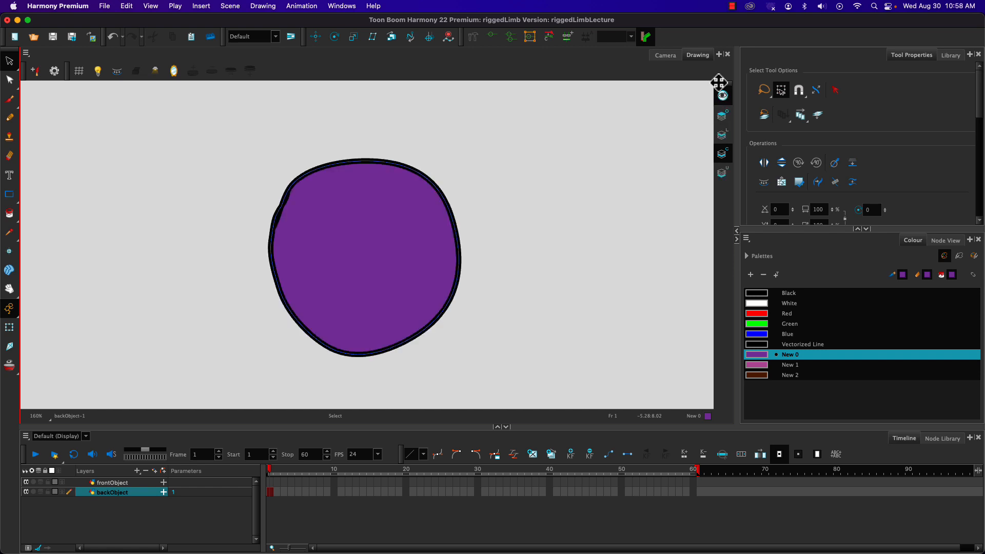
# Return to the Camera view and delete the purple fill inside the round outline from Colour Art.
pyautogui.click(665, 55)
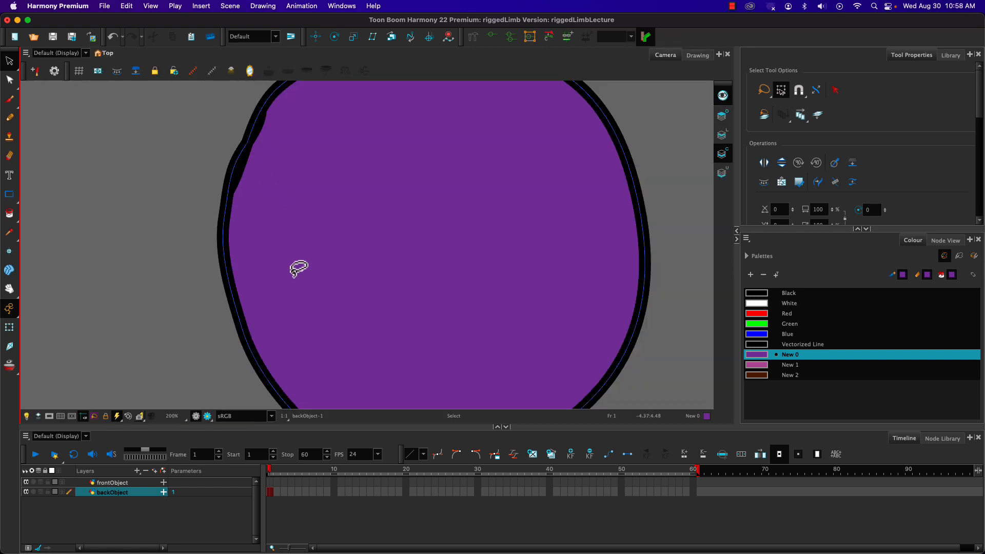
pyautogui.scroll(-5, 299, 256)
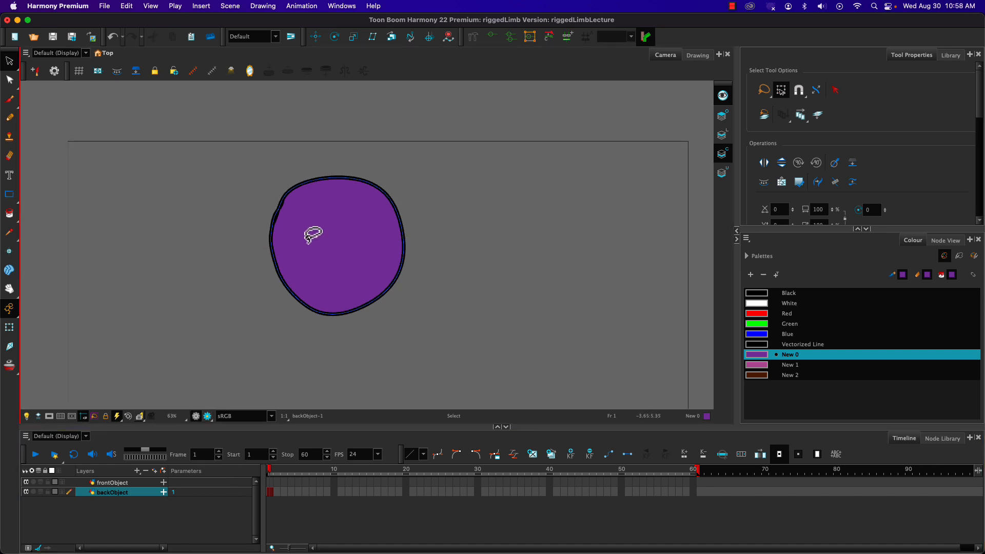
pyautogui.click(316, 265)
pyautogui.press('Delete')
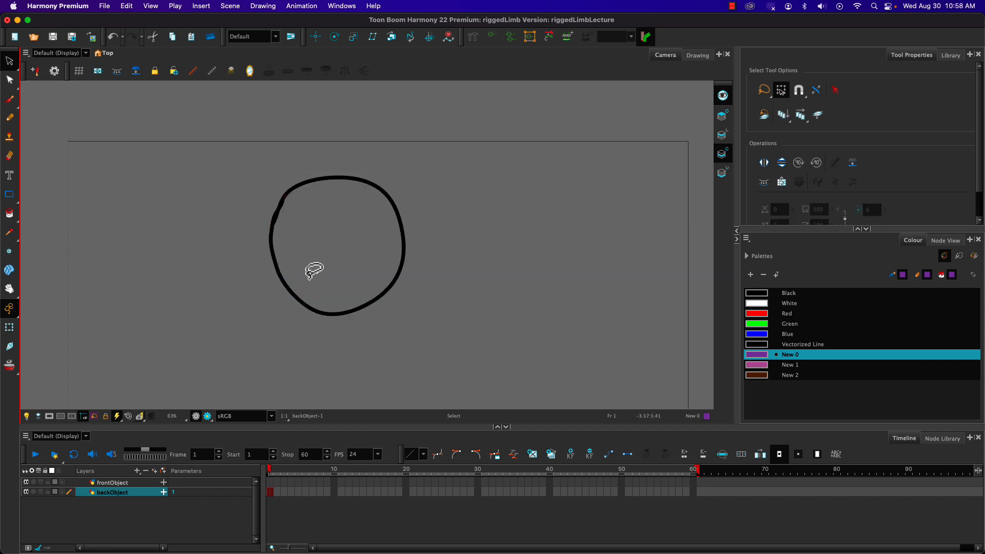
# Select the whole round outline on Line Art, review the Line Art to Colour Art settings, and create Colour Art from it.
pyautogui.click(722, 136)
pyautogui.click(722, 95)
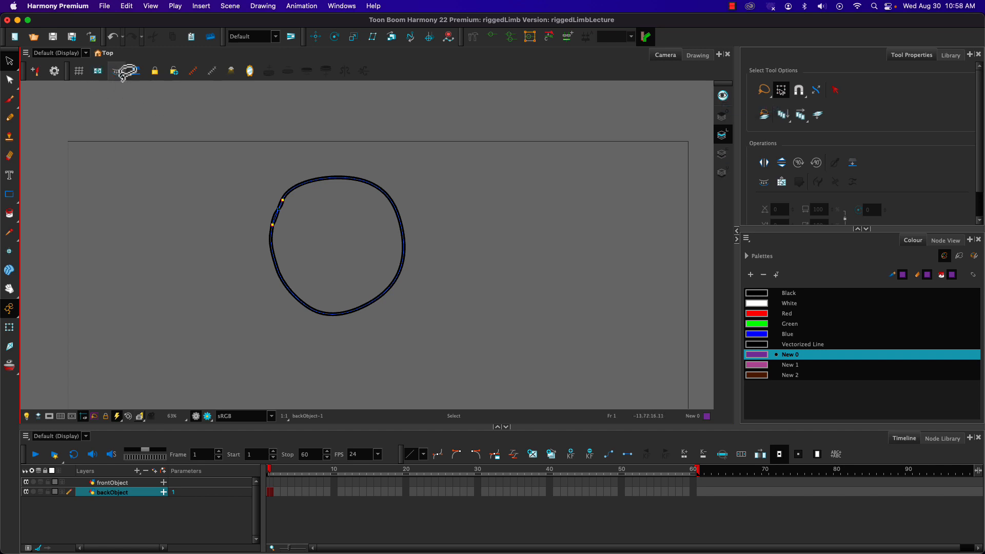
pyautogui.moveTo(273, 163); pyautogui.dragTo(366, 369)
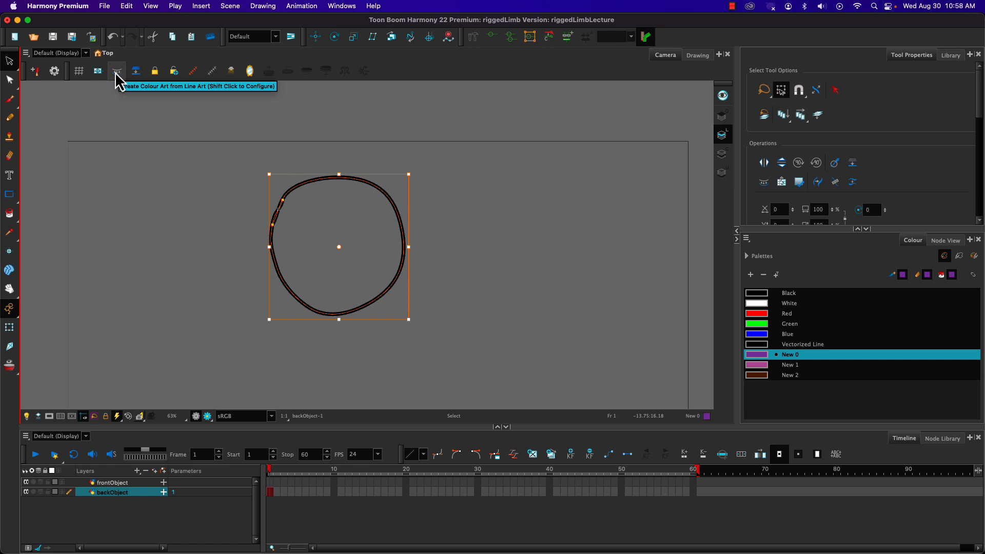
pyautogui.keyDown('shift'); pyautogui.click(116, 72); pyautogui.keyUp('shift')
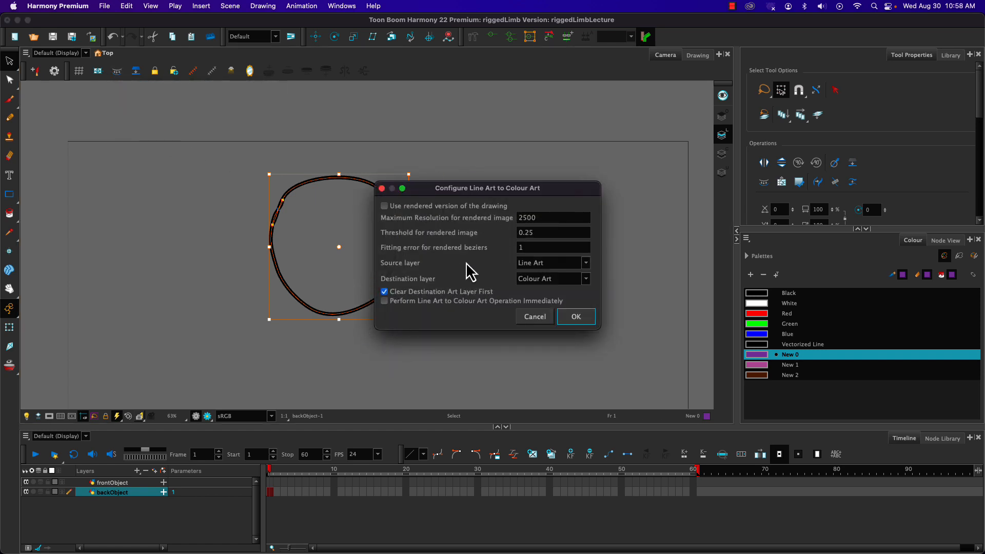
pyautogui.click(532, 319)
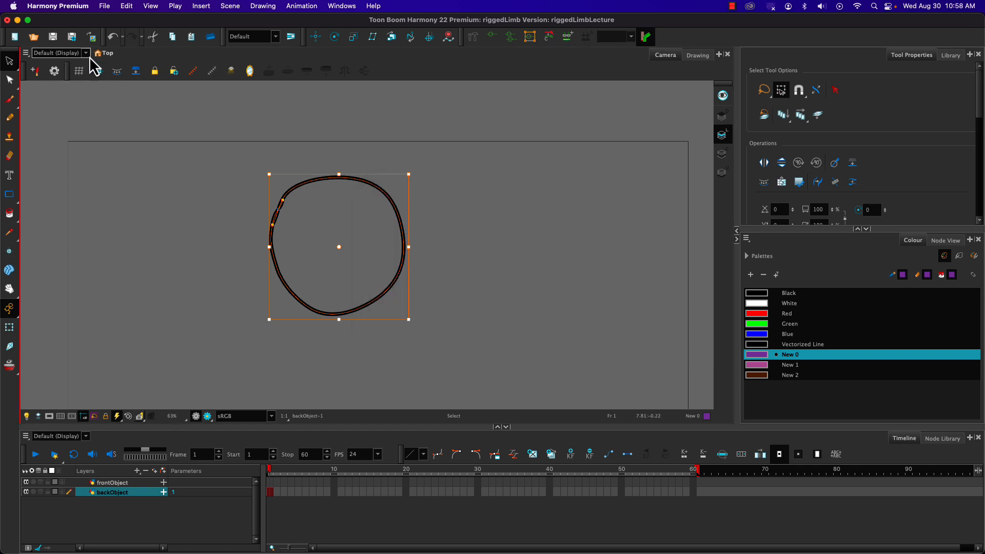
pyautogui.click(116, 73)
# Paint inside the backObject outline with New 0 on Colour Art, and check both art layers separately in the Drawing view.
pyautogui.click(723, 154)
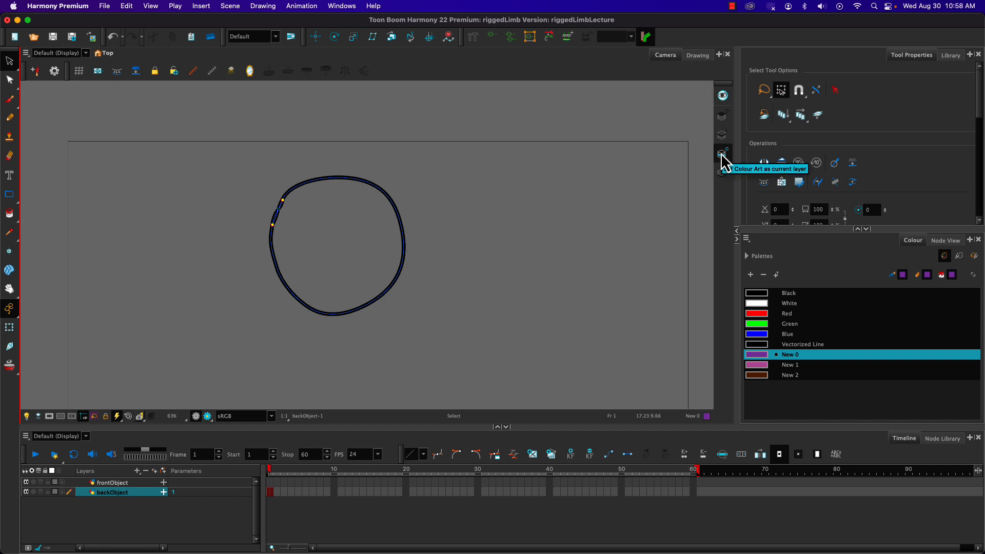
pyautogui.click(10, 213)
pyautogui.click(320, 251)
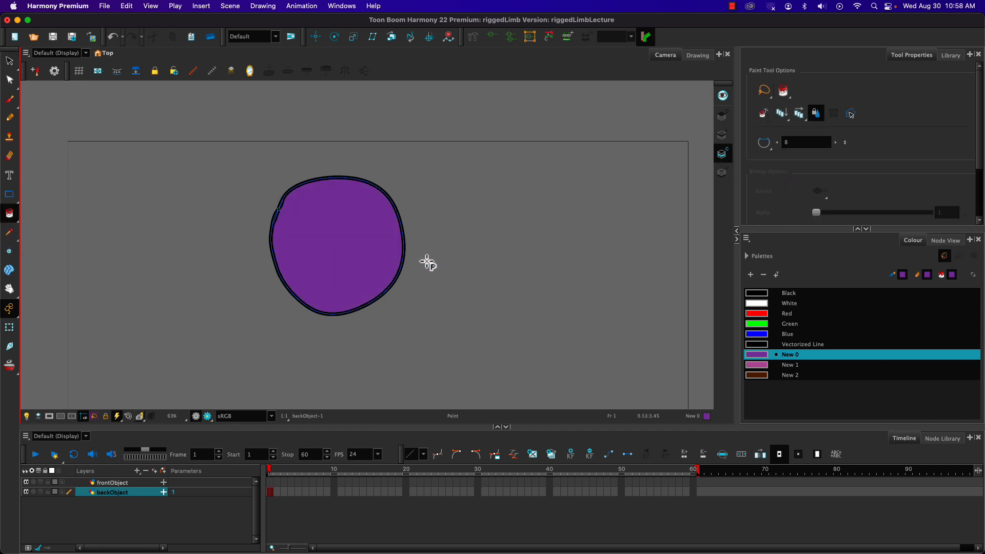
pyautogui.click(698, 56)
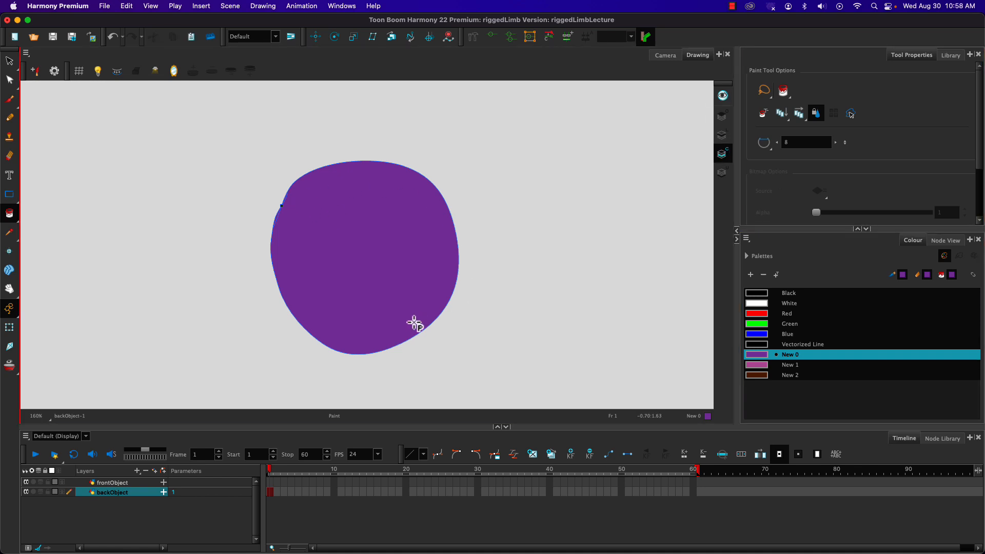
pyautogui.click(723, 138)
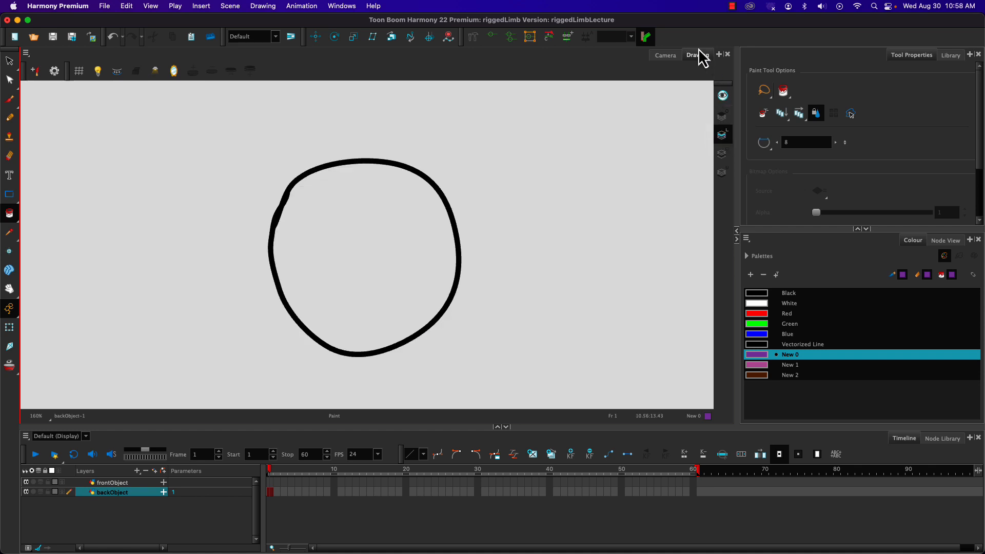
pyautogui.click(672, 57)
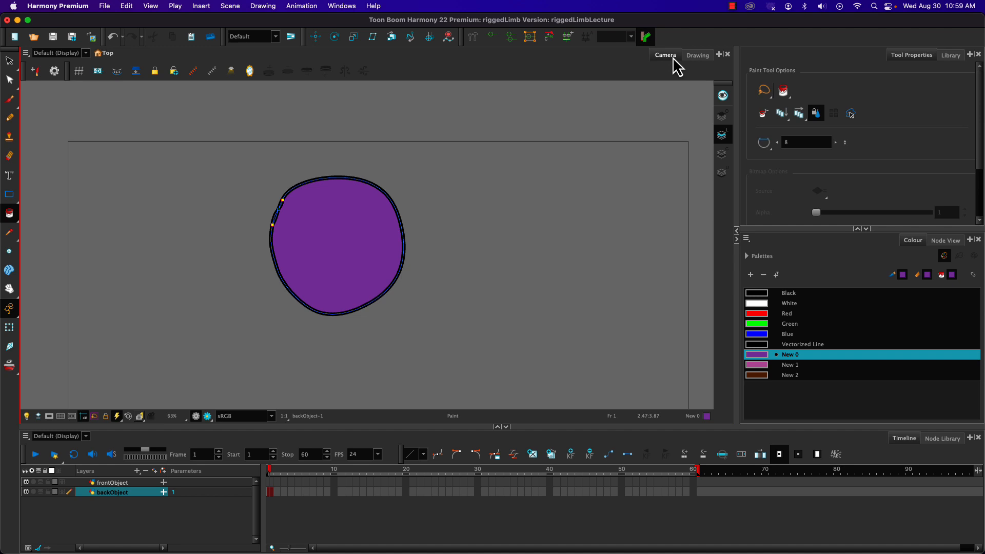
# On frontObject's Line Art, draw a smaller round pencil outline inside the purple shape using colour New 2.
pyautogui.click(109, 483)
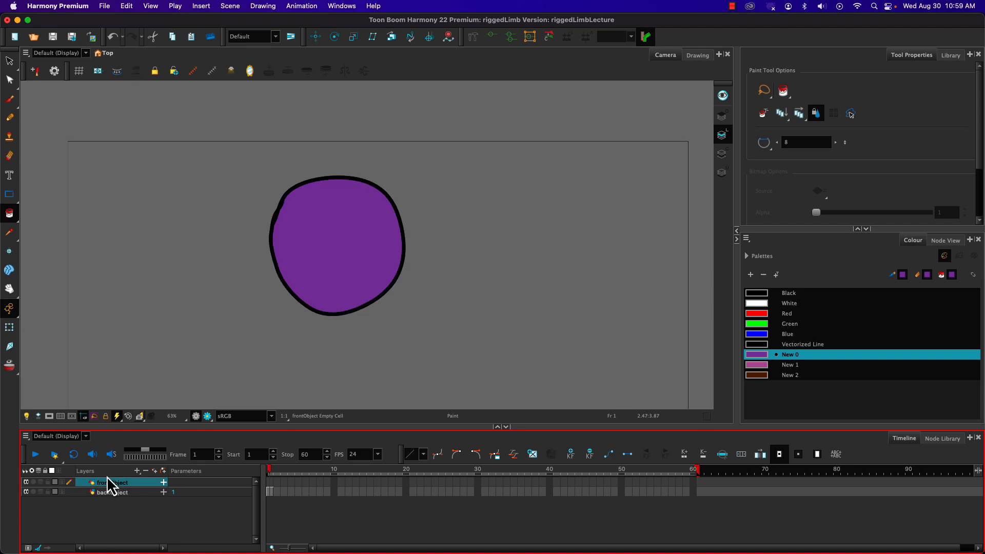
pyautogui.click(757, 375)
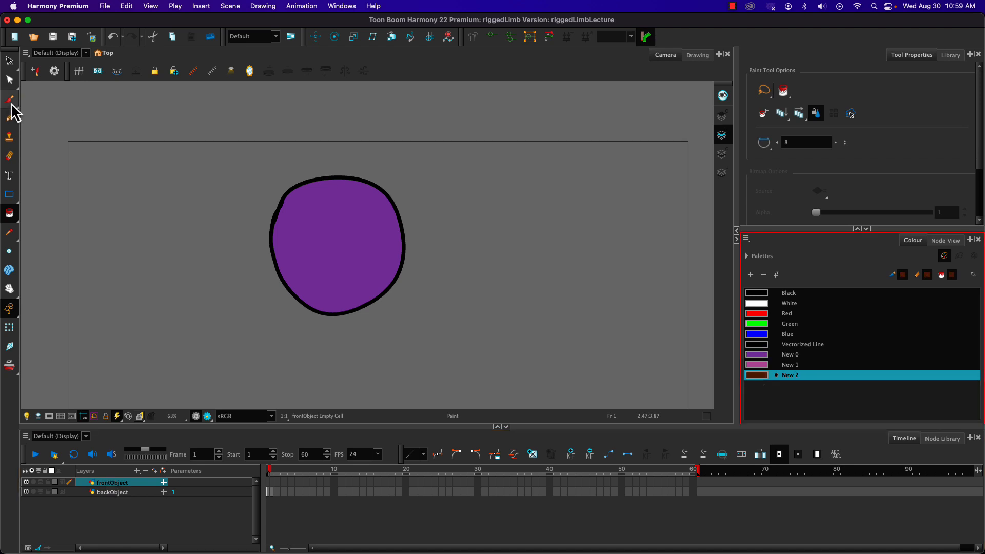
pyautogui.click(10, 116)
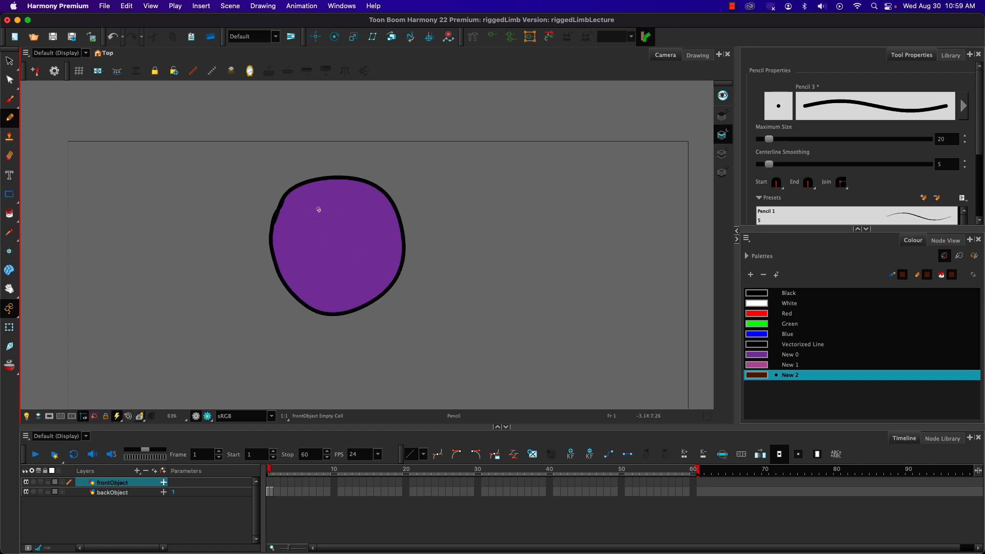
pyautogui.moveTo(330, 208)
pyautogui.mouseDown()
pyautogui.moveTo(369, 261)
pyautogui.moveTo(344, 279)
pyautogui.moveTo(308, 251)
pyautogui.moveTo(319, 209)
pyautogui.mouseUp()
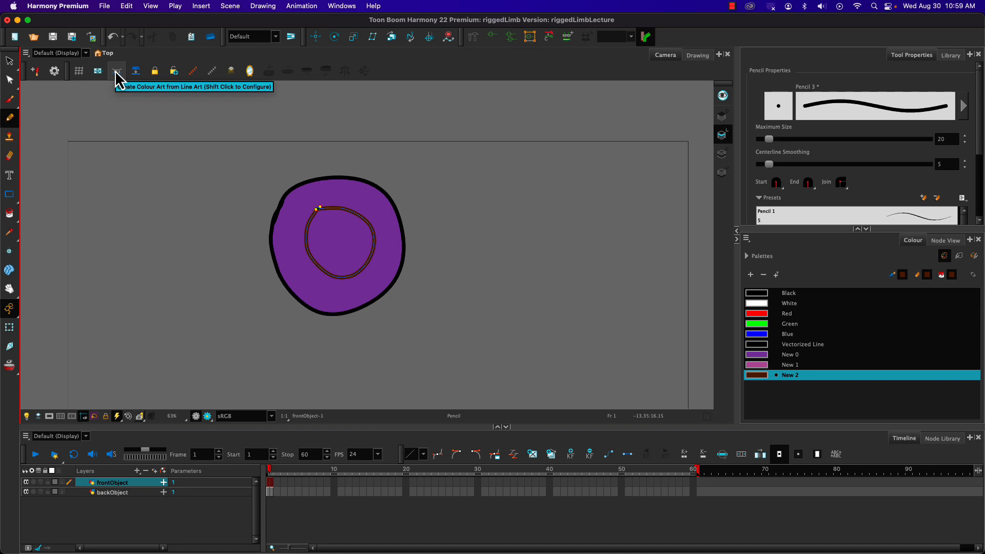
# Paint inside the frontObject outline with New 1 on Colour Art, and check both art layers separately in the Drawing view.
pyautogui.click(723, 154)
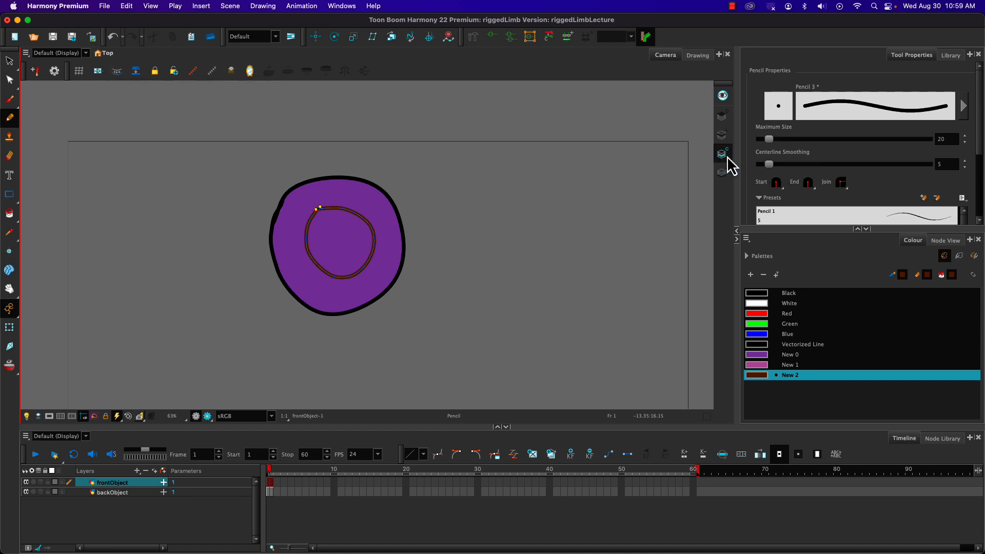
pyautogui.click(9, 214)
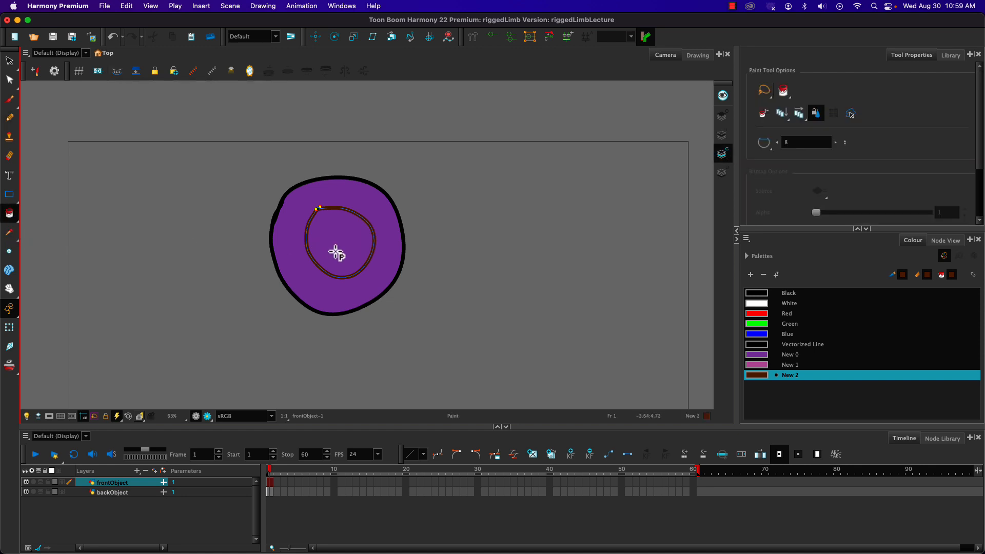
pyautogui.click(754, 366)
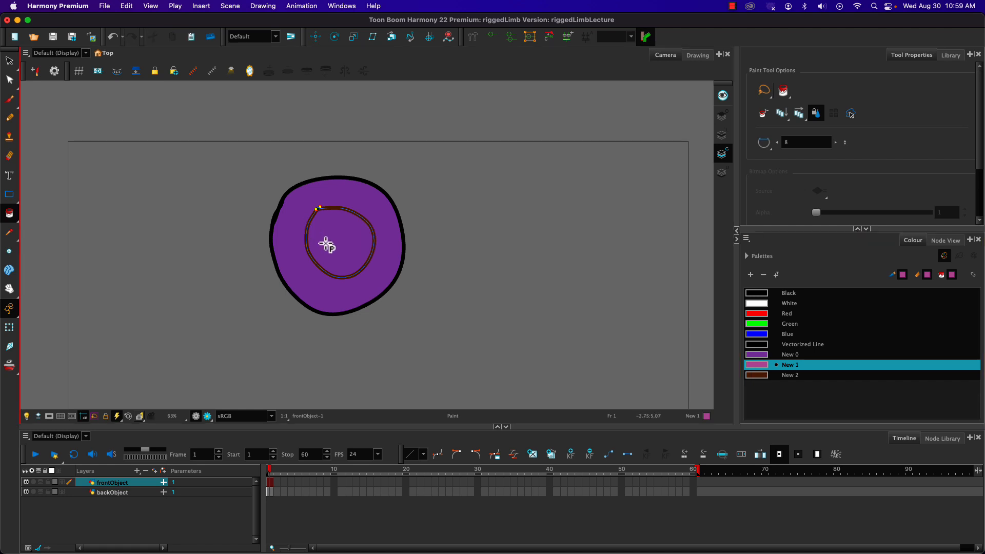
pyautogui.click(322, 236)
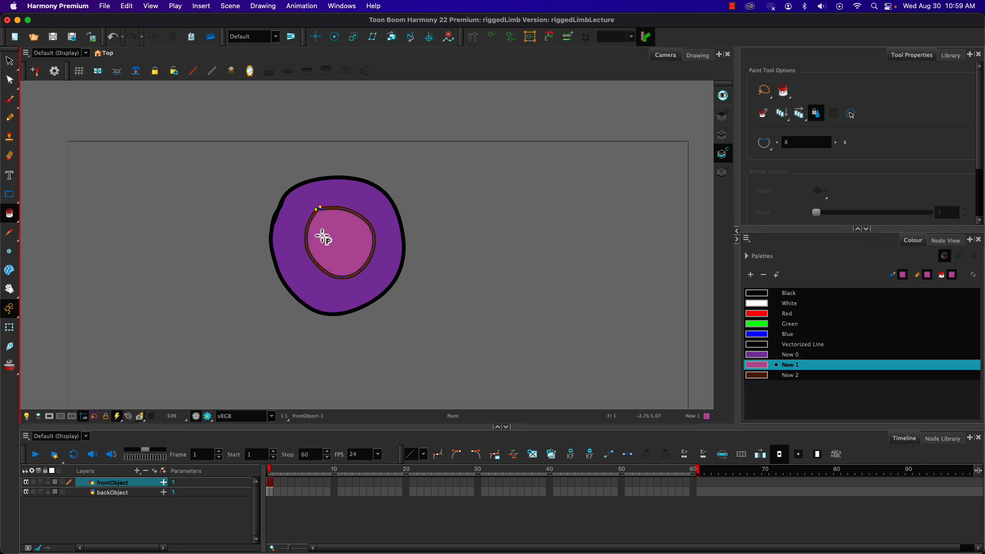
pyautogui.click(698, 56)
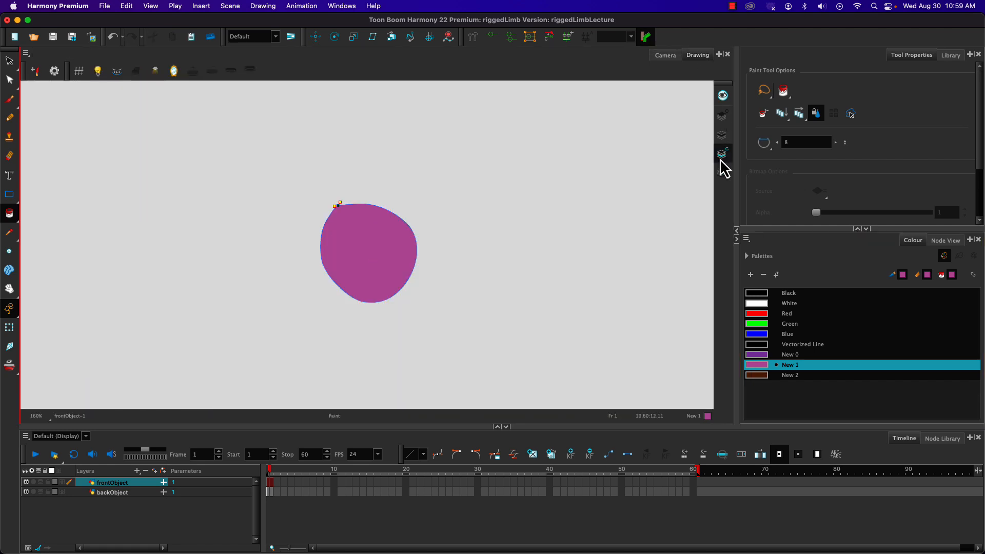
pyautogui.click(722, 134)
pyautogui.click(666, 56)
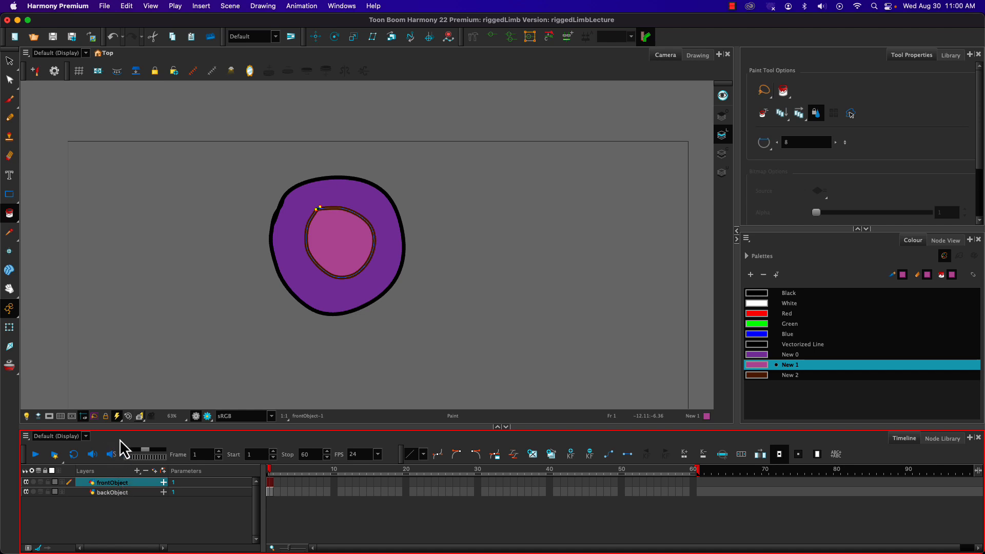
# Try to add a peg to the selected frontObject and backObject layers in the timeline.
pyautogui.click(118, 510)
pyautogui.click(116, 494)
pyautogui.click(114, 483)
pyautogui.keyDown('shift'); pyautogui.click(116, 492); pyautogui.keyUp('shift')
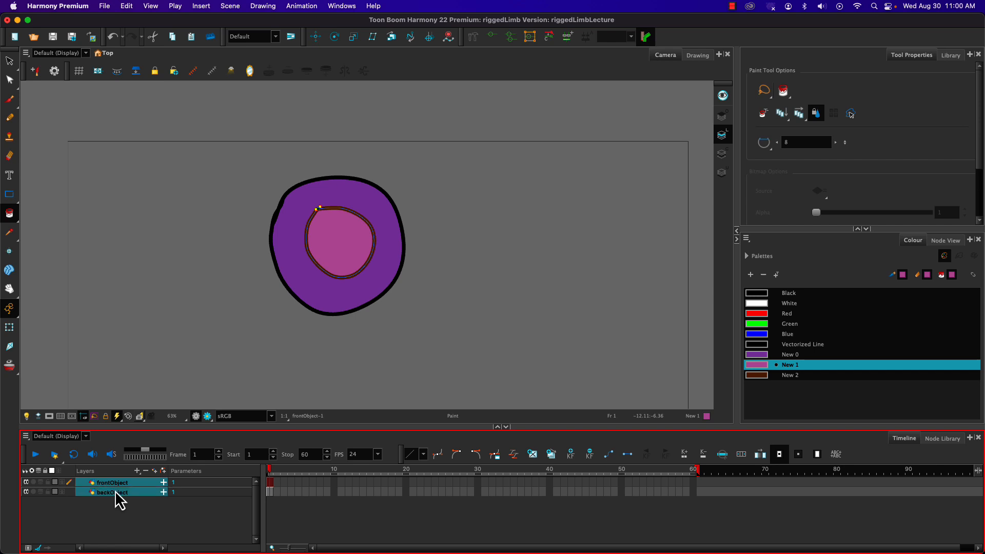
pyautogui.click(163, 470)
pyautogui.press('super+z')
# Open the Node View and enlarge it to about half of the workspace.
pyautogui.click(857, 229)
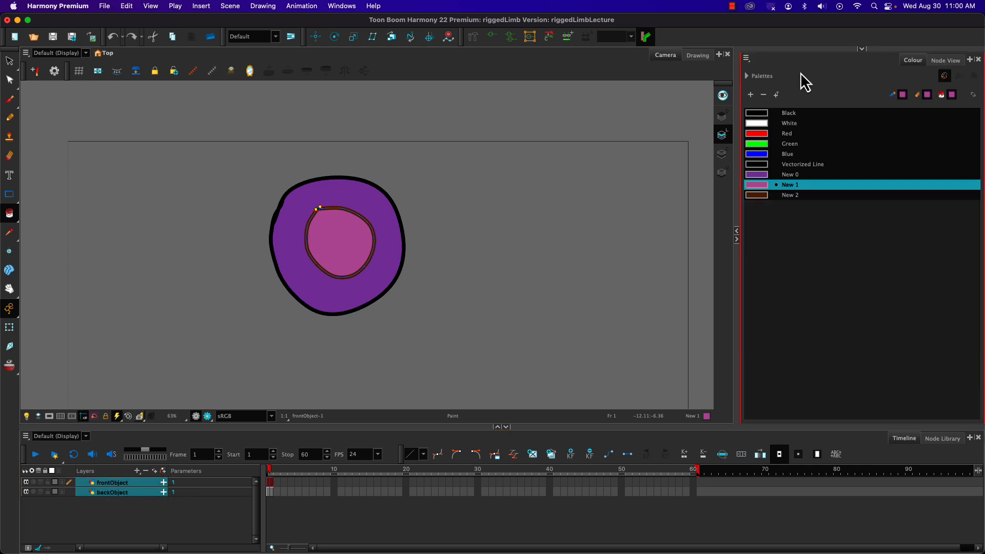
pyautogui.click(939, 66)
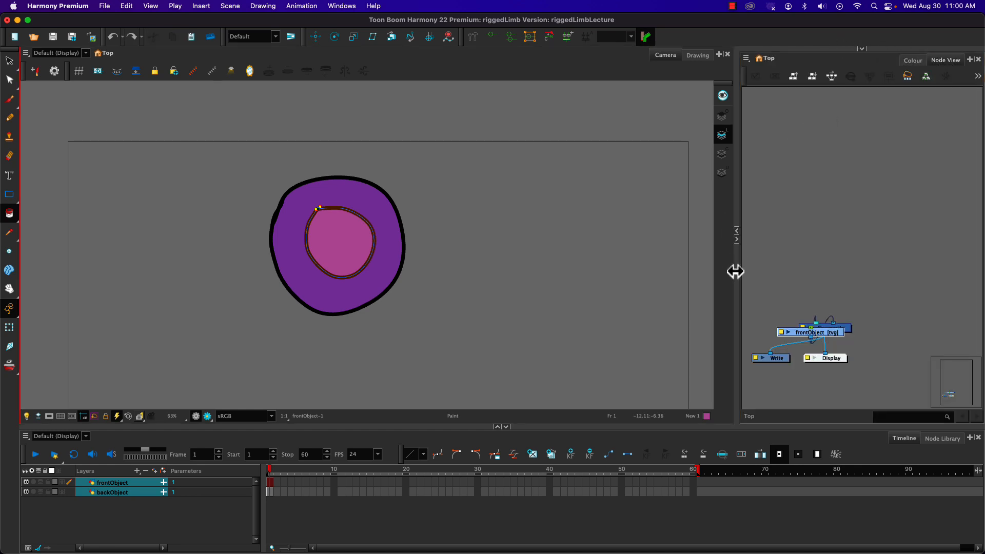
pyautogui.moveTo(737, 270); pyautogui.dragTo(523, 283)
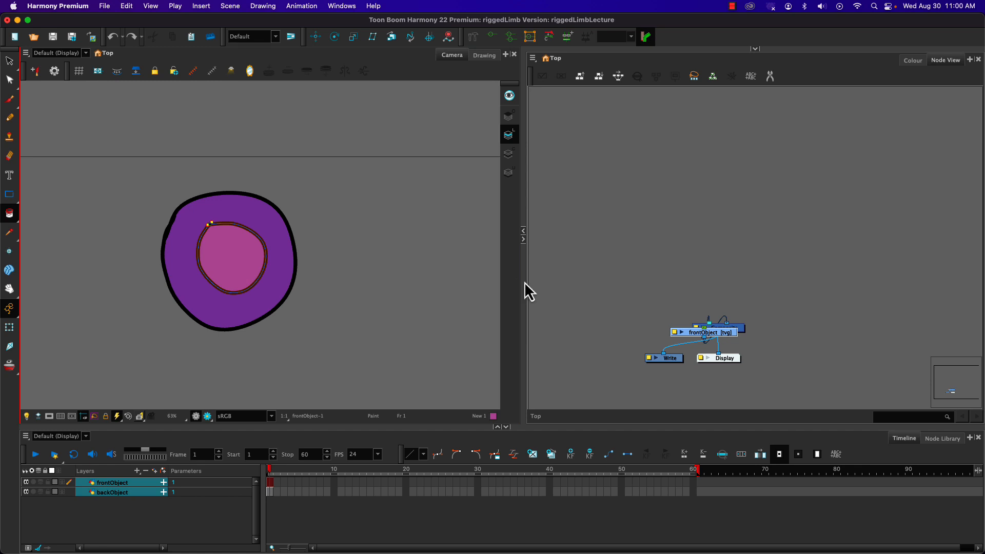
# Order the network above the Display node with 25% X overlap, layer spacing 60 and vertical spacing 5.
pyautogui.click(627, 212)
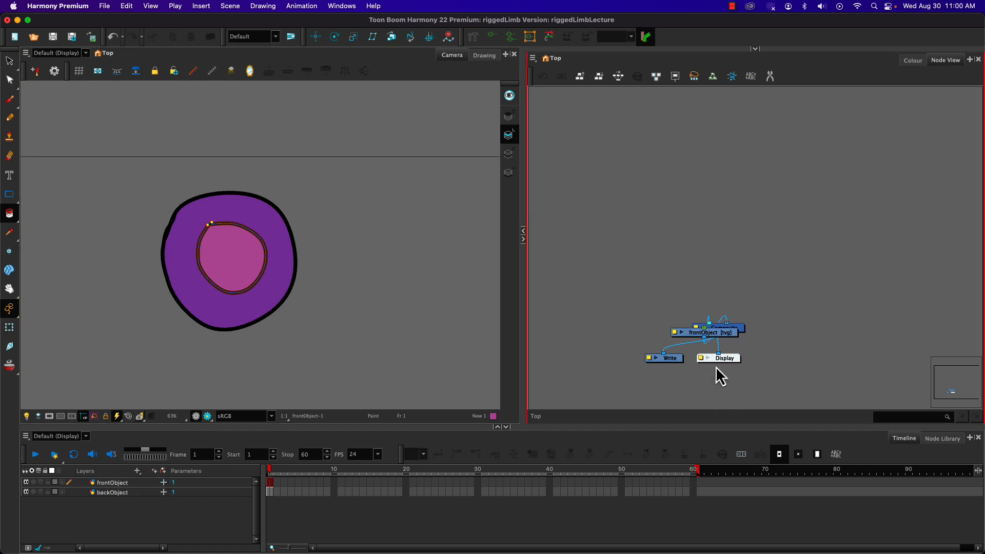
pyautogui.click(724, 359)
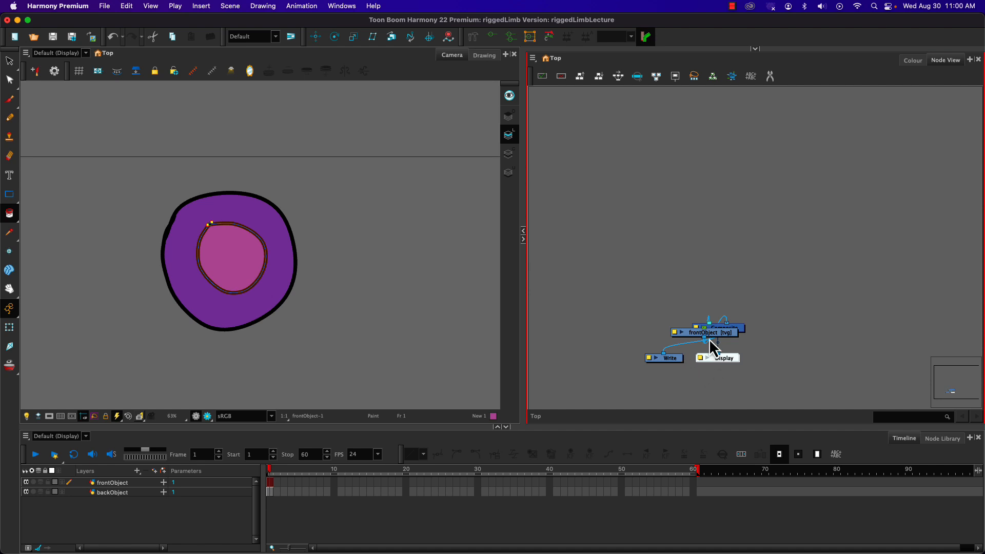
pyautogui.click(580, 77)
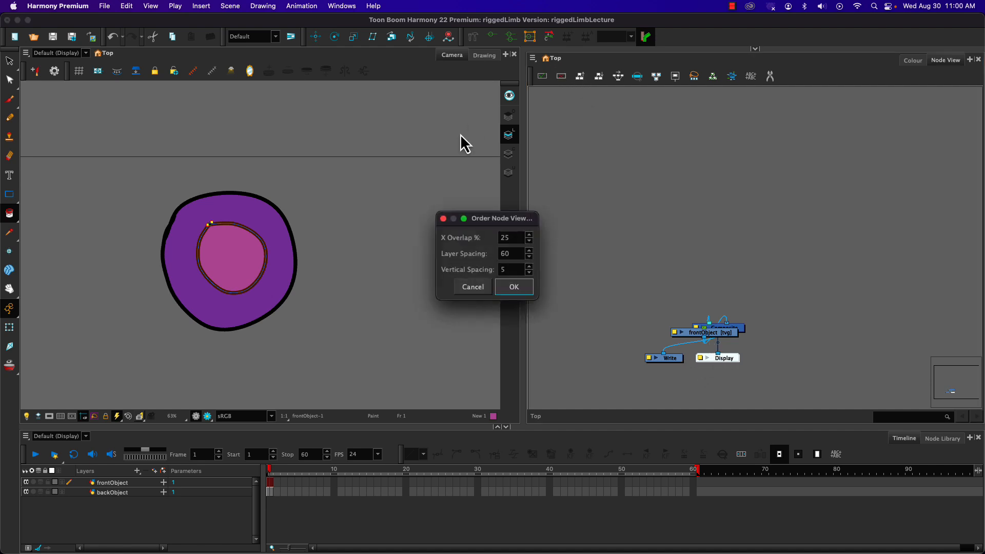
pyautogui.click(513, 286)
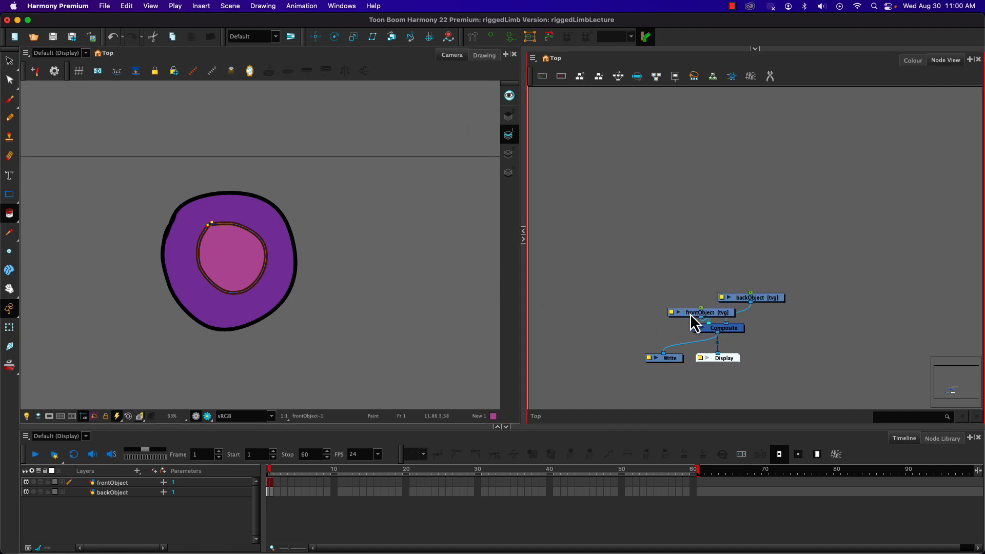
# Arrange the frontObject and backObject nodes side by side, well above the Composite node.
pyautogui.moveTo(691, 315); pyautogui.dragTo(666, 231)
pyautogui.moveTo(772, 295); pyautogui.dragTo(804, 221)
pyautogui.moveTo(680, 232); pyautogui.dragTo(694, 209)
pyautogui.moveTo(780, 222); pyautogui.dragTo(801, 207)
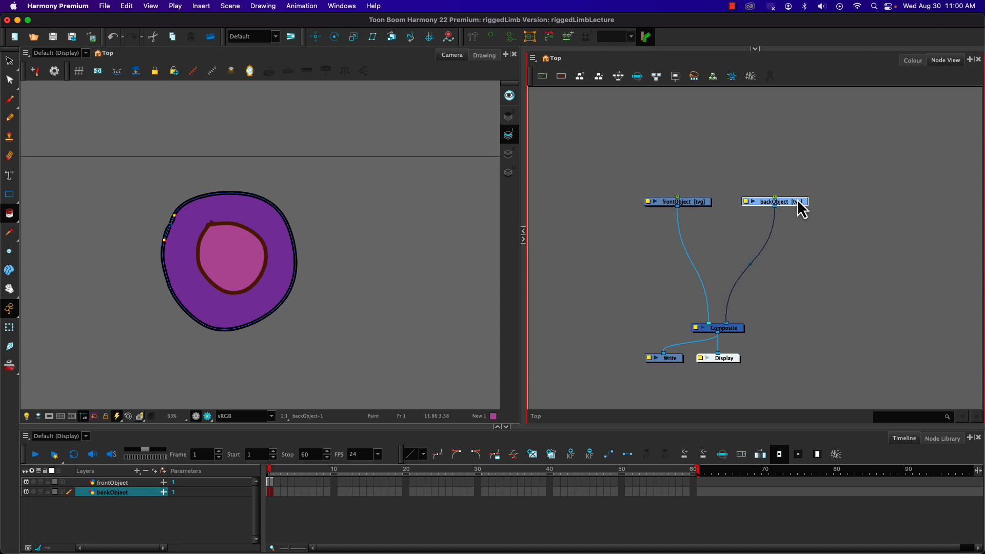
pyautogui.moveTo(691, 201); pyautogui.dragTo(701, 201)
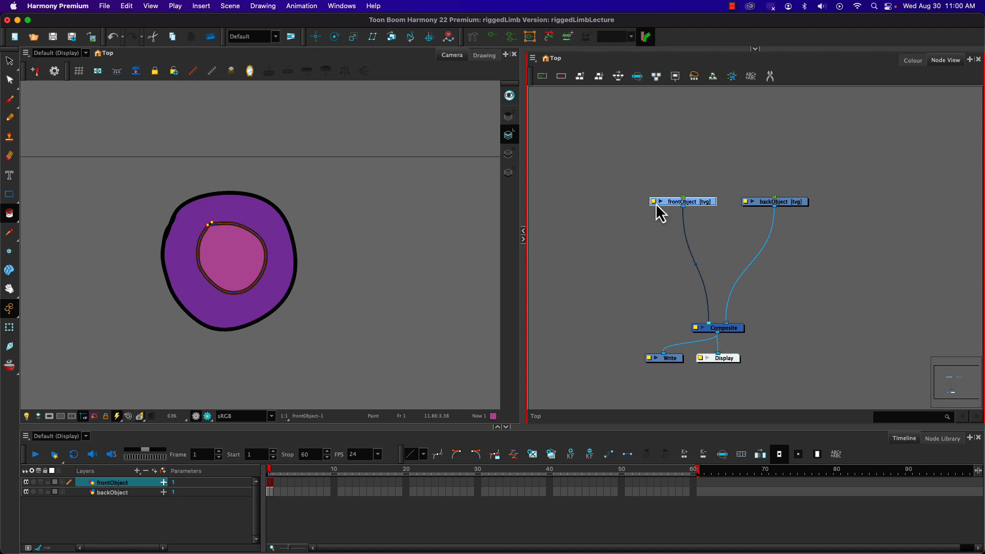
# Add a parent peg to each of the two drawing nodes and one shared peg above both, spacing the pegs out above the drawings.
pyautogui.moveTo(664, 156); pyautogui.dragTo(792, 210)
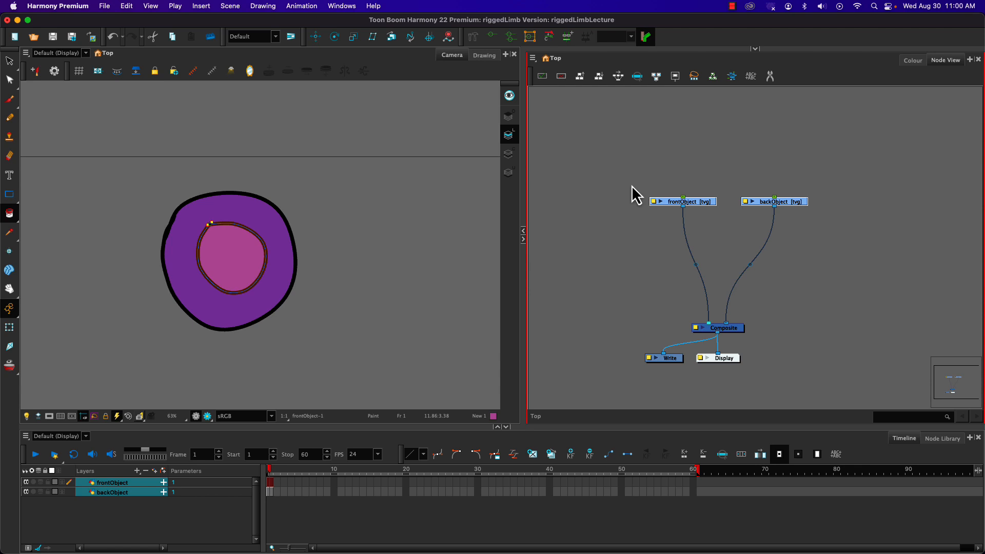
pyautogui.press('super+p')
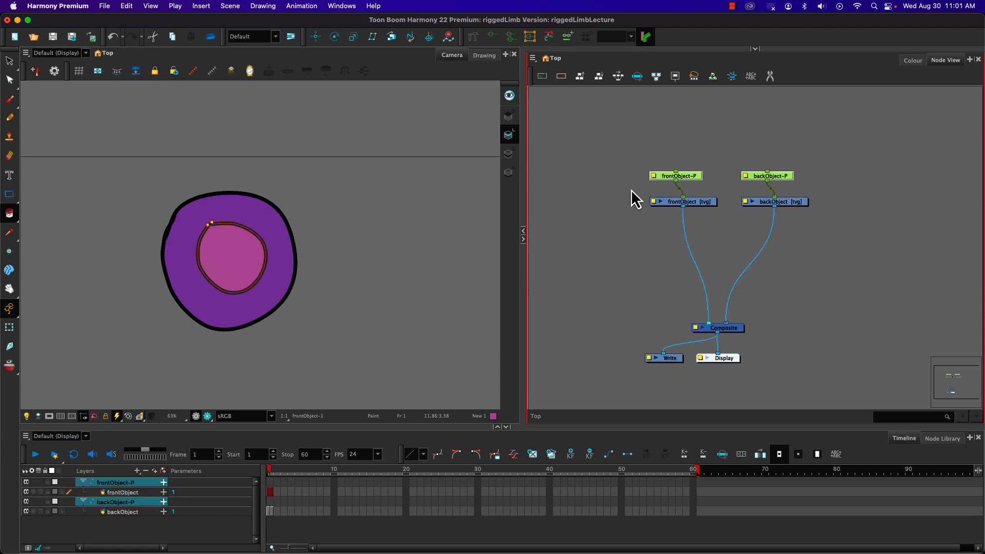
pyautogui.moveTo(687, 175); pyautogui.dragTo(695, 158)
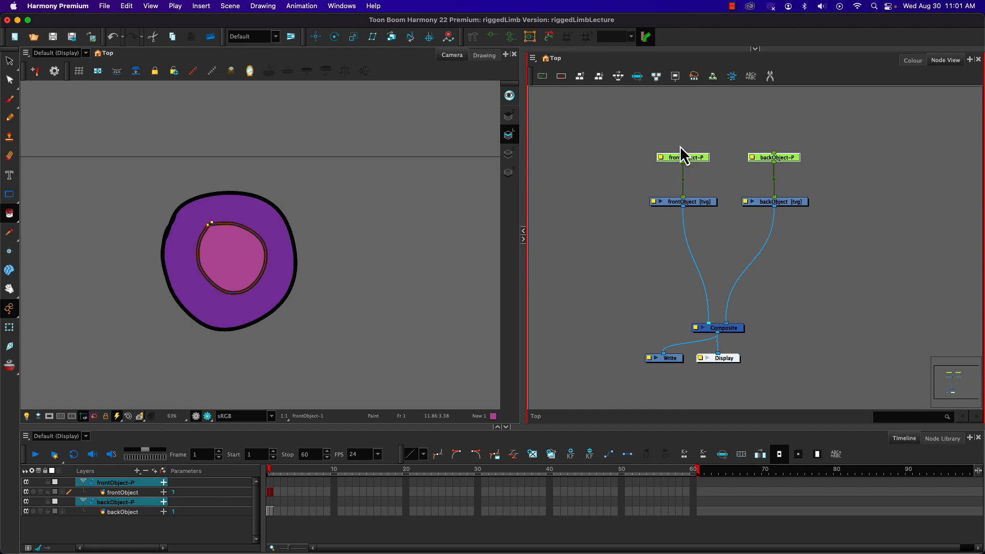
pyautogui.press('super+p')
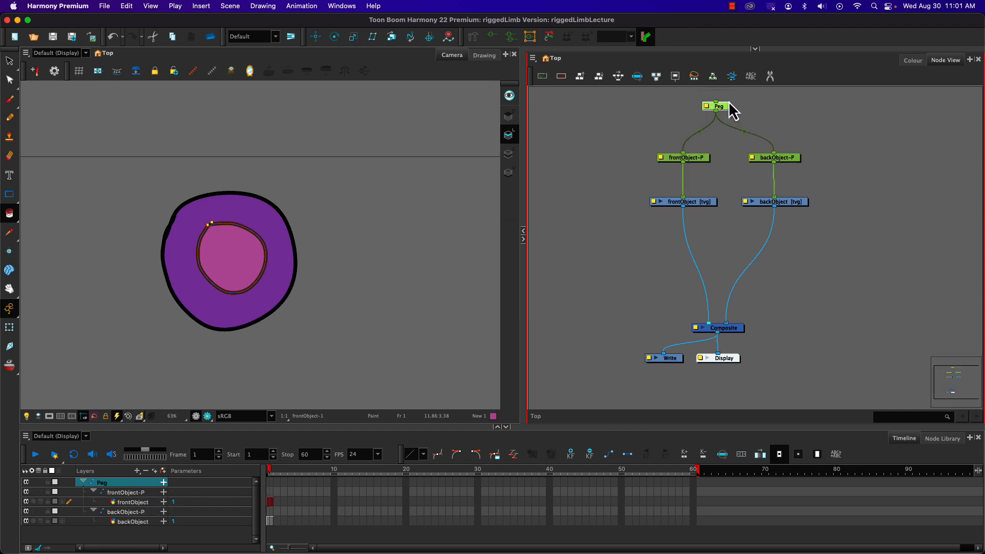
pyautogui.moveTo(729, 114); pyautogui.dragTo(734, 105)
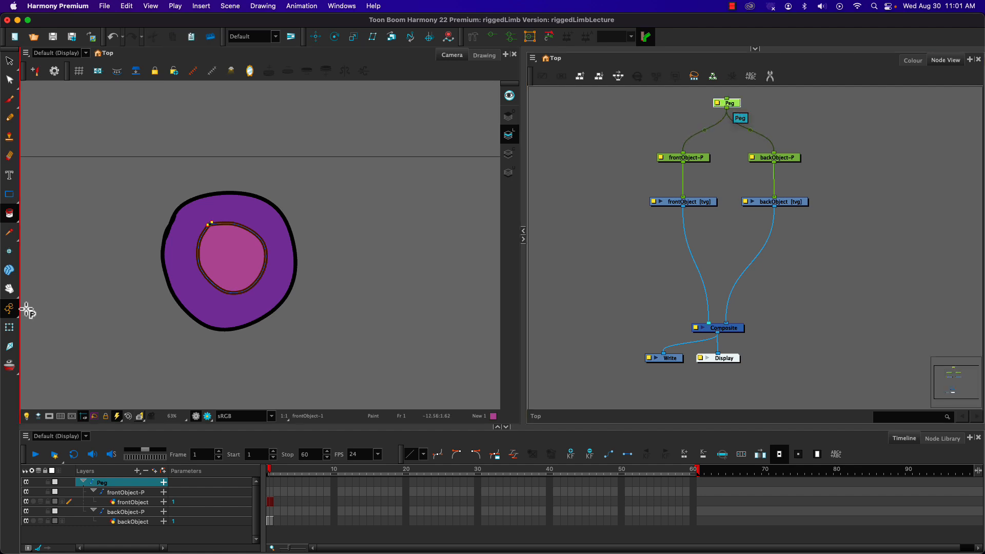
# With the Rotate tool, place the shared peg's pivot at the bottom edge of the round backObject outline.
pyautogui.click(334, 37)
pyautogui.moveTo(270, 331); pyautogui.dragTo(226, 328)
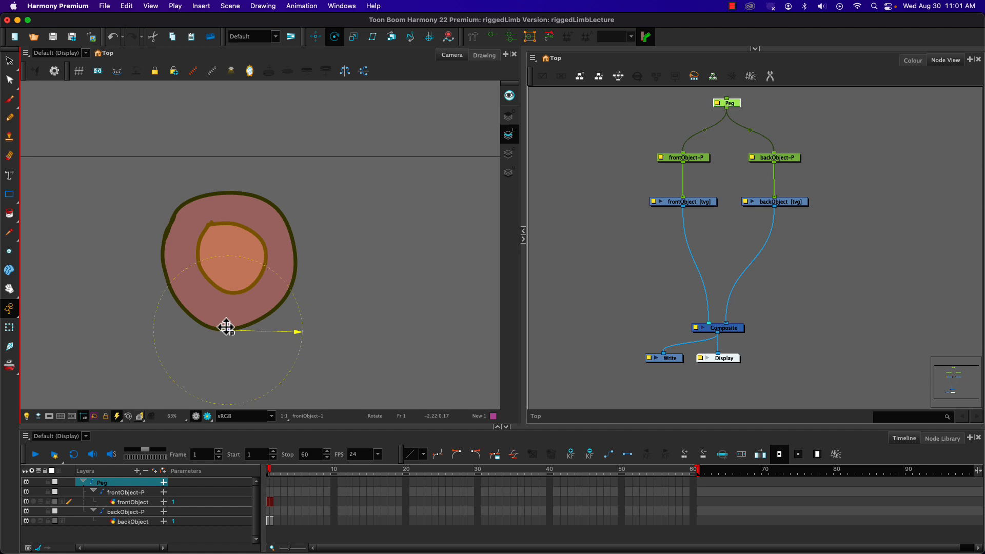
# Place the frontObject peg's pivot at the centre of the inner shape and the backObject peg's pivot at the bottom edge of the outer outline.
pyautogui.click(695, 161)
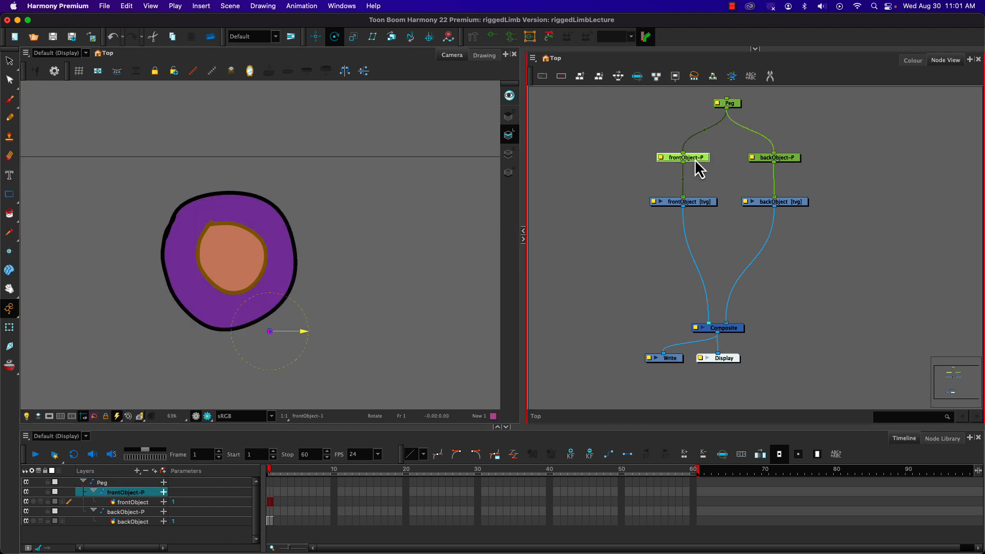
pyautogui.moveTo(268, 332); pyautogui.dragTo(239, 259)
pyautogui.click(786, 159)
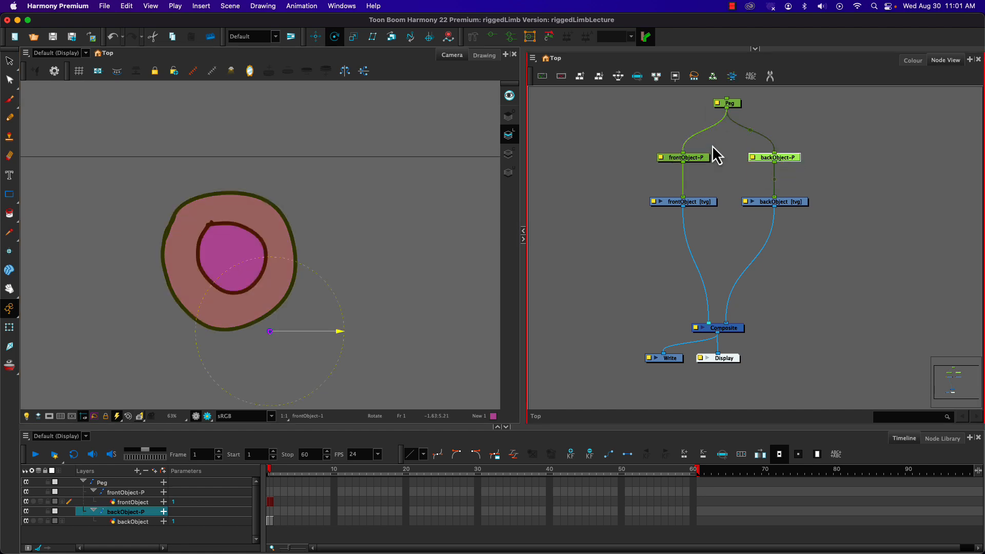
pyautogui.moveTo(263, 328); pyautogui.dragTo(231, 331)
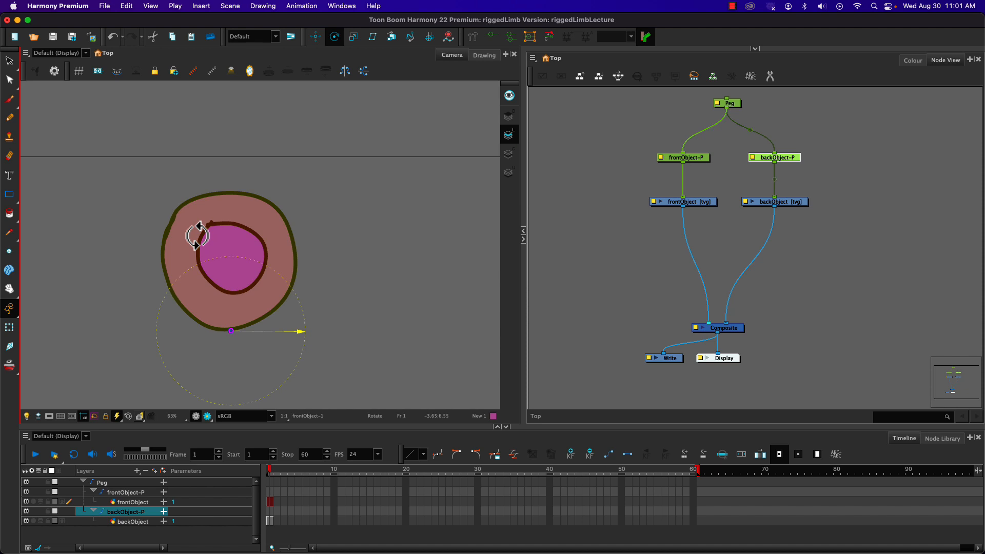
pyautogui.click(15, 330)
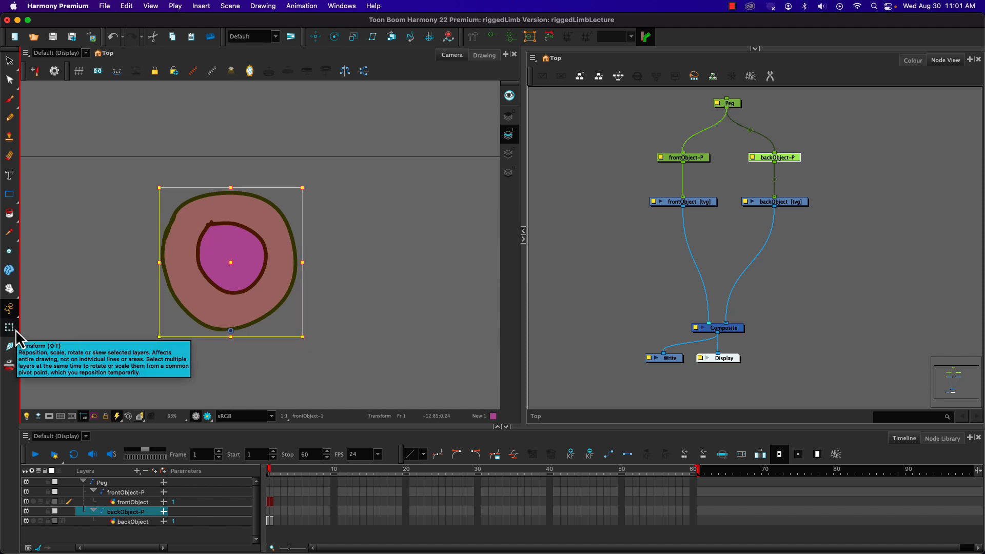
pyautogui.click(730, 104)
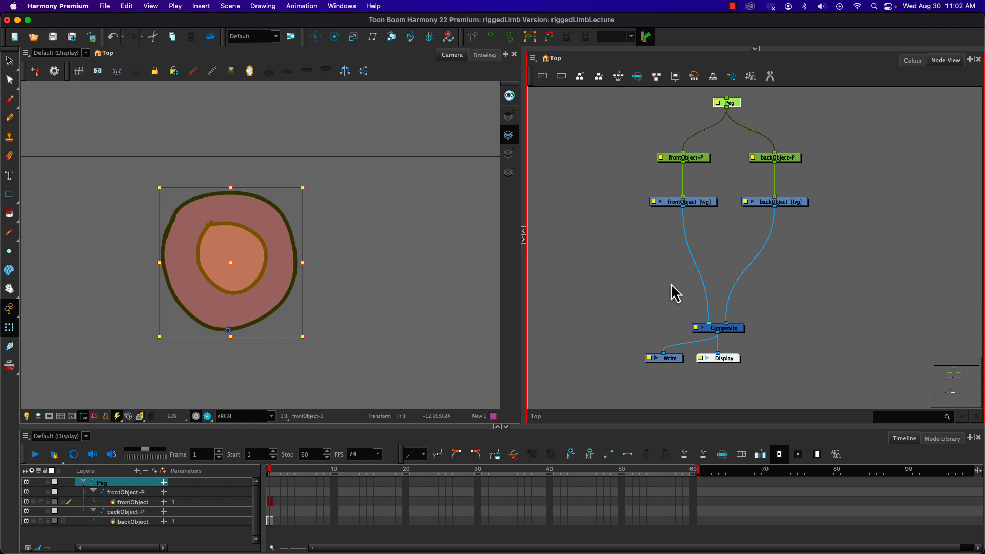
# Add a Cutter node and wire it between the frontObject drawing and the Composite, positioned just below frontObject.
pyautogui.press('Tab')
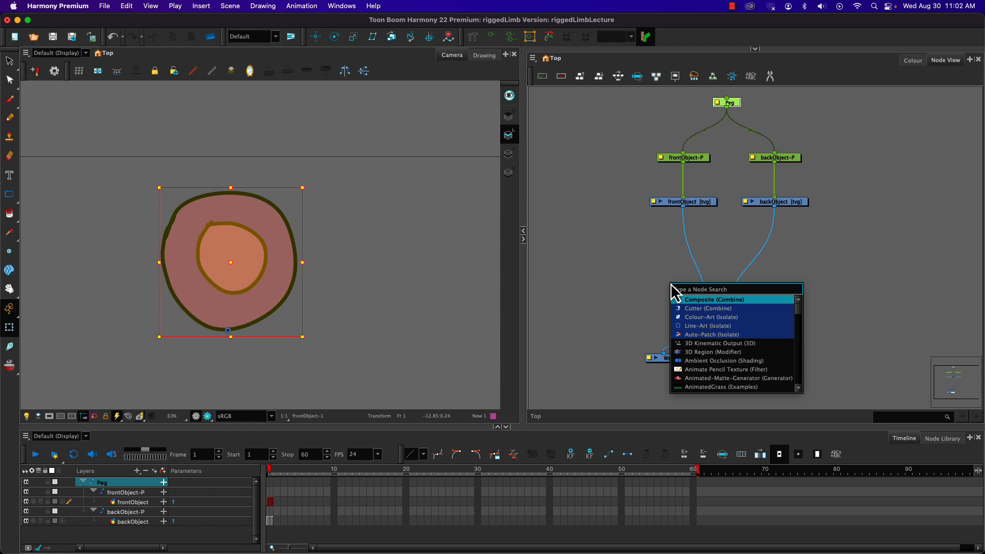
pyautogui.write('cut')
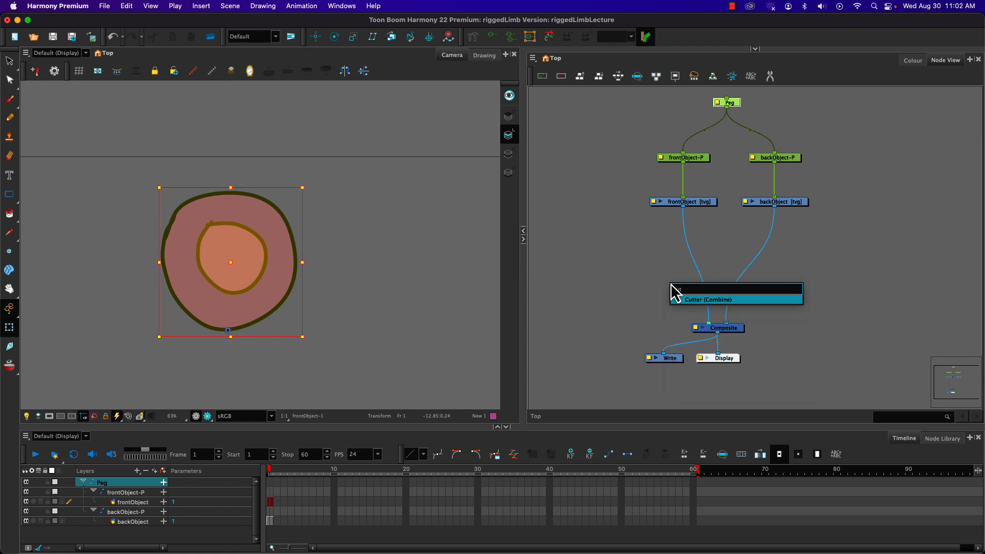
pyautogui.press('Return')
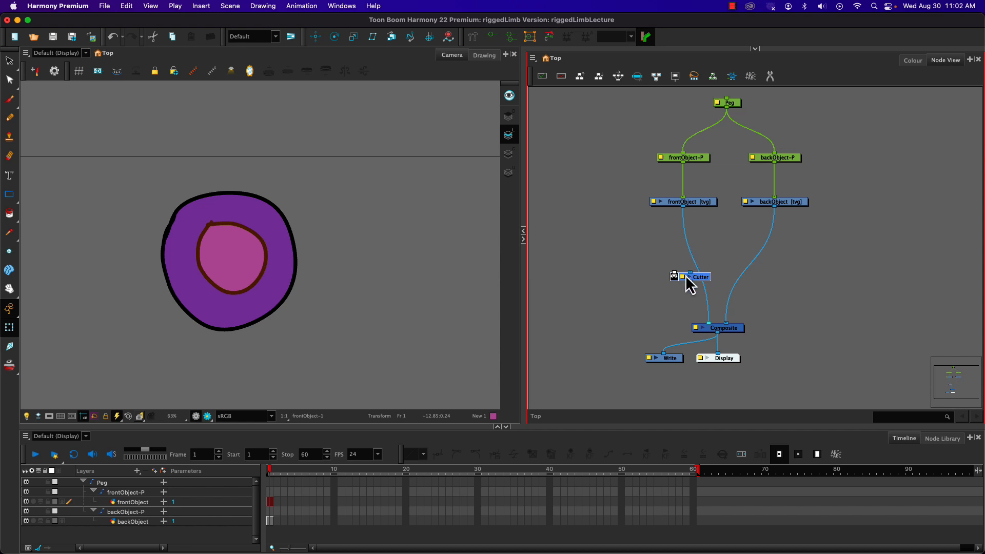
pyautogui.moveTo(696, 280); pyautogui.dragTo(675, 256)
pyautogui.moveTo(708, 323); pyautogui.dragTo(671, 250)
pyautogui.moveTo(671, 258); pyautogui.dragTo(710, 322)
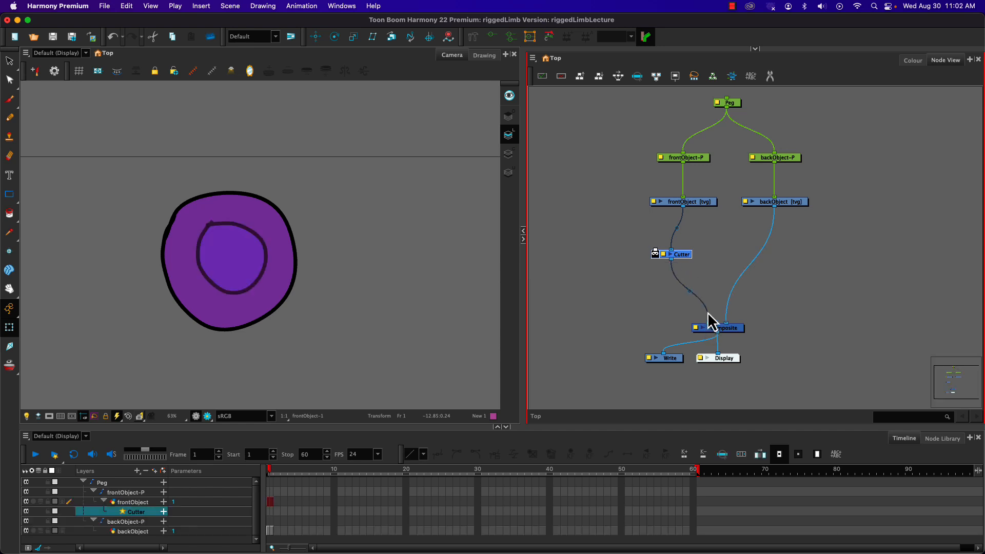
pyautogui.moveTo(681, 257); pyautogui.dragTo(699, 259)
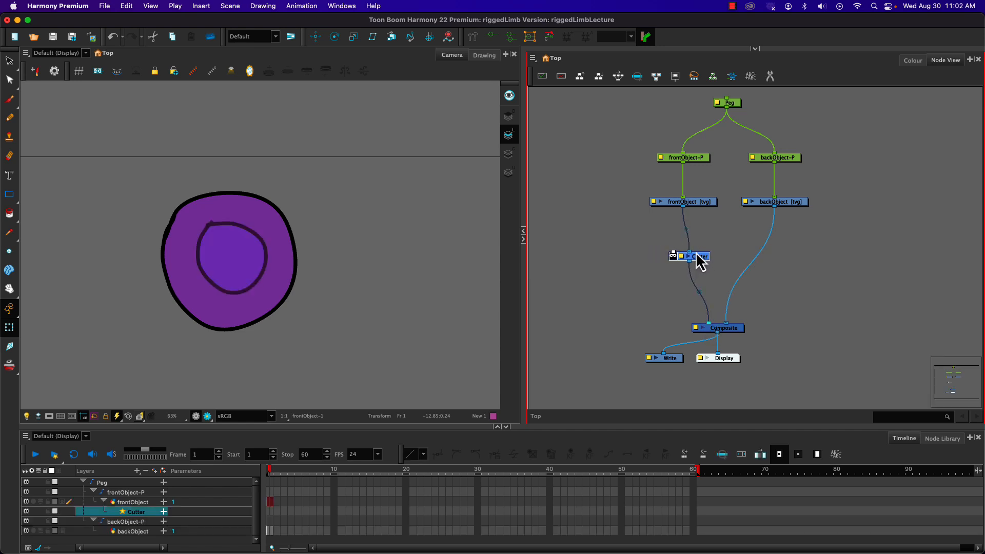
# Connect a second output of the backObject drawing to the Cutter's matte input.
pyautogui.click(663, 278)
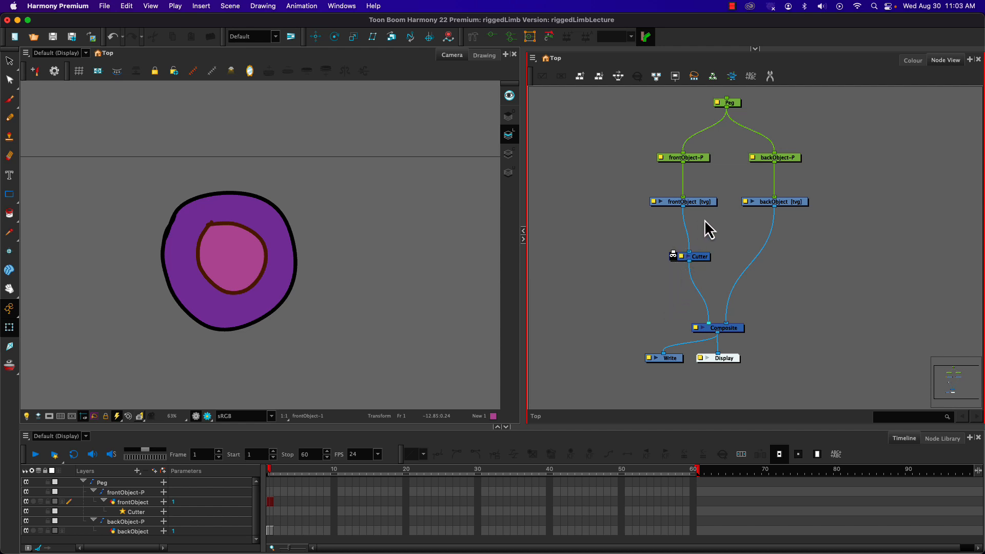
pyautogui.click(772, 212)
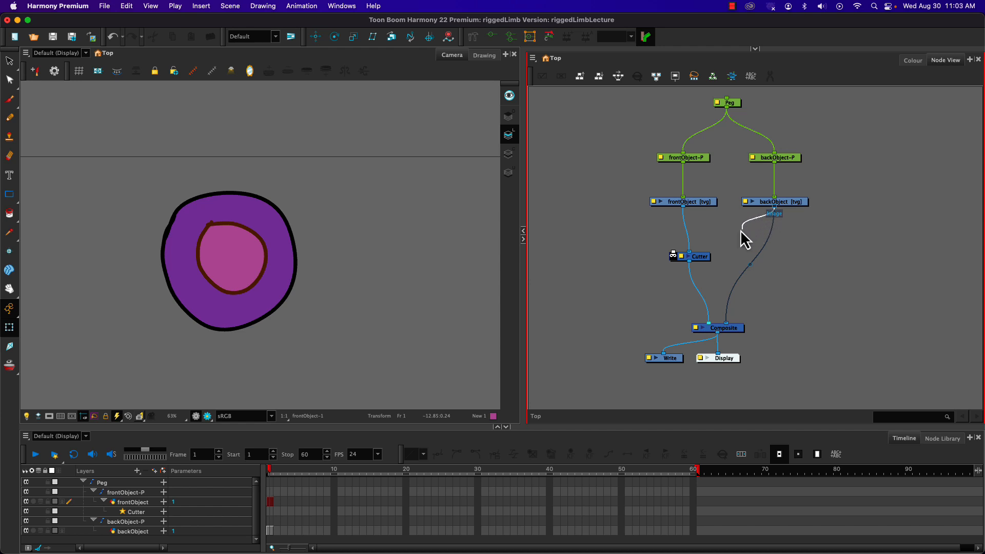
pyautogui.moveTo(741, 232)
pyautogui.mouseDown()
pyautogui.moveTo(695, 226)
pyautogui.moveTo(672, 253)
pyautogui.mouseUp()
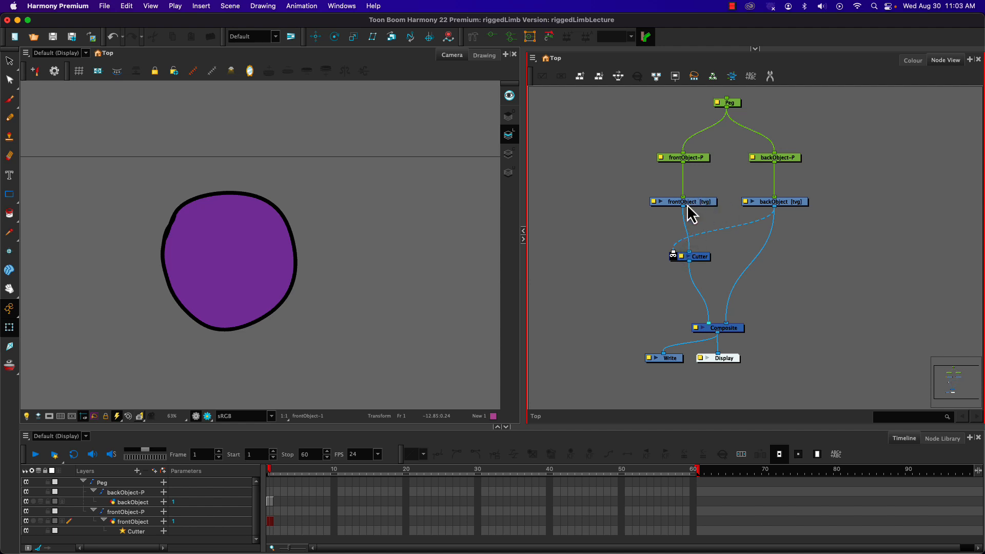
# Move the frontObject peg up and right so the shape overhangs the backObject's edge, and turn on Inverted for the Cutter.
pyautogui.click(692, 159)
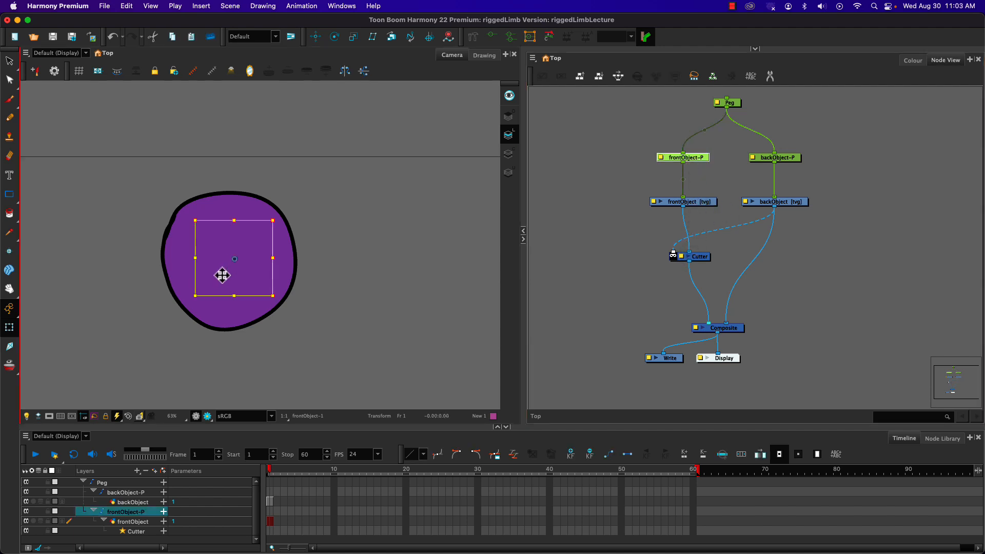
pyautogui.moveTo(223, 279); pyautogui.dragTo(277, 250)
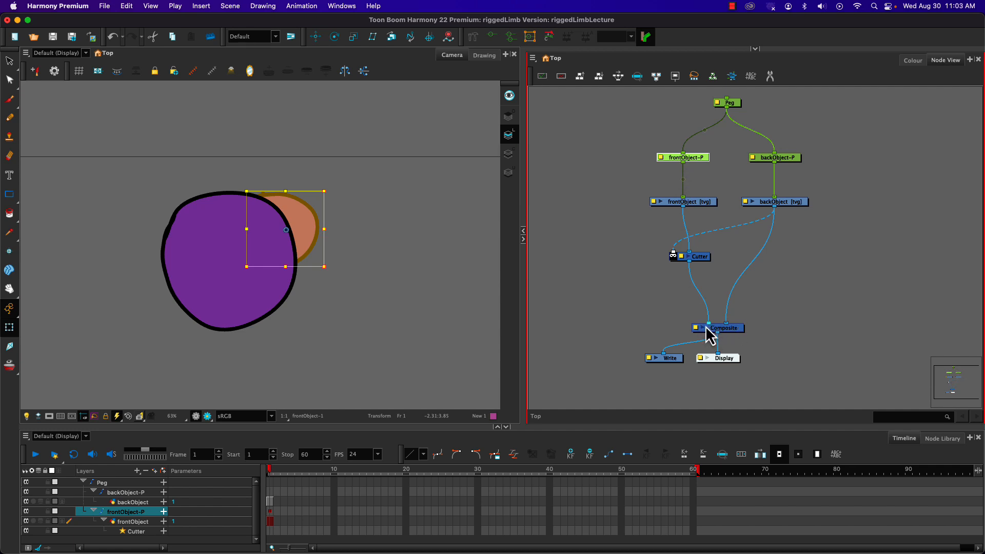
pyautogui.doubleClick(687, 259)
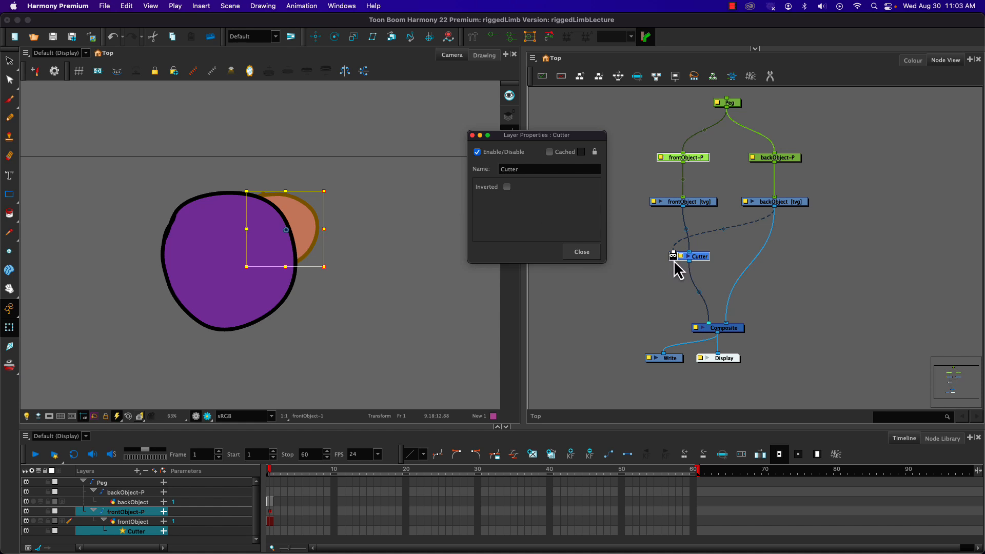
pyautogui.click(506, 186)
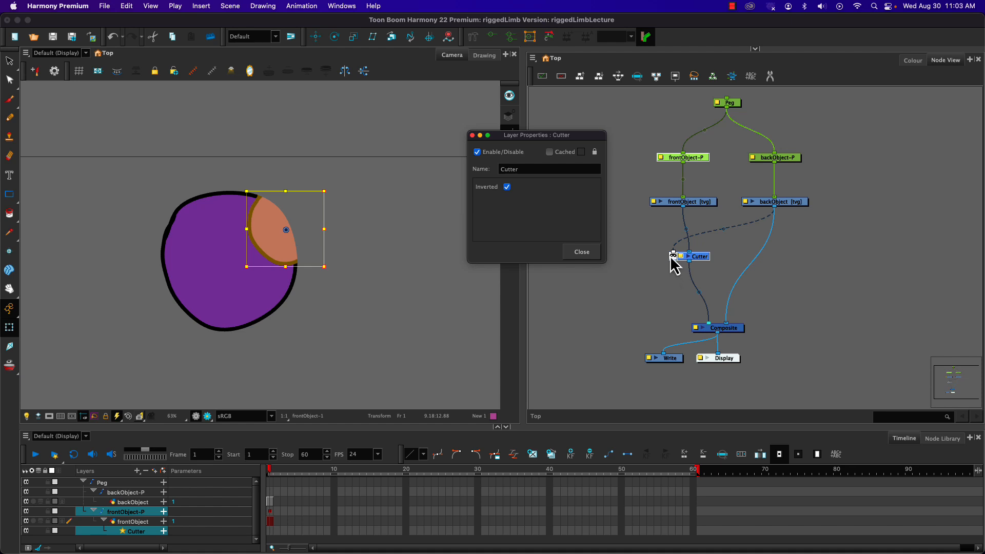
pyautogui.click(581, 254)
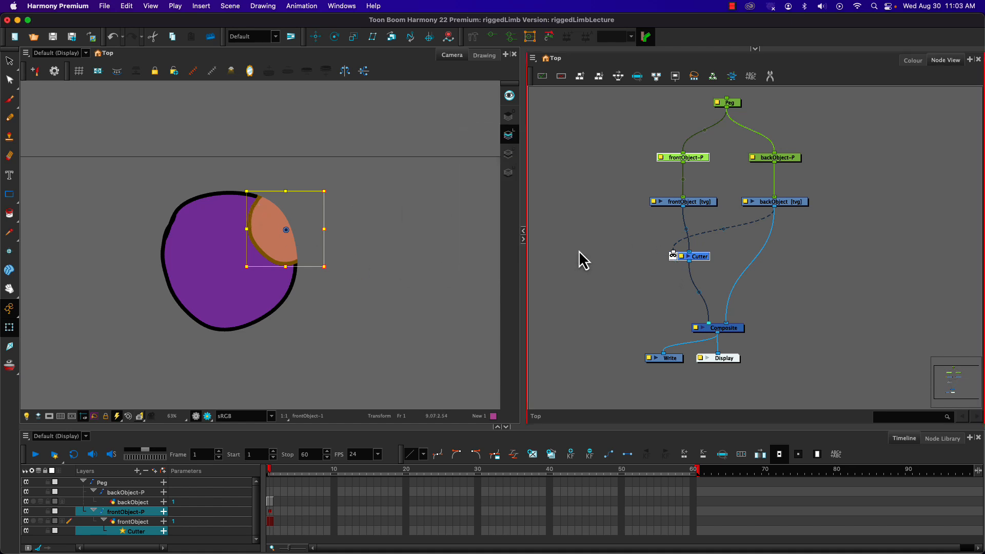
# Move the frontObject peg around inside backObject to test the inverted cut, leaving the shape straddling the right edge.
pyautogui.moveTo(266, 233)
pyautogui.mouseDown()
pyautogui.moveTo(206, 269)
pyautogui.moveTo(236, 222)
pyautogui.moveTo(230, 246)
pyautogui.moveTo(210, 252)
pyautogui.moveTo(207, 266)
pyautogui.moveTo(264, 226)
pyautogui.moveTo(251, 228)
pyautogui.moveTo(266, 244)
pyautogui.moveTo(219, 277)
pyautogui.moveTo(172, 262)
pyautogui.moveTo(250, 225)
pyautogui.mouseUp()
pyautogui.moveTo(210, 278); pyautogui.dragTo(235, 251)
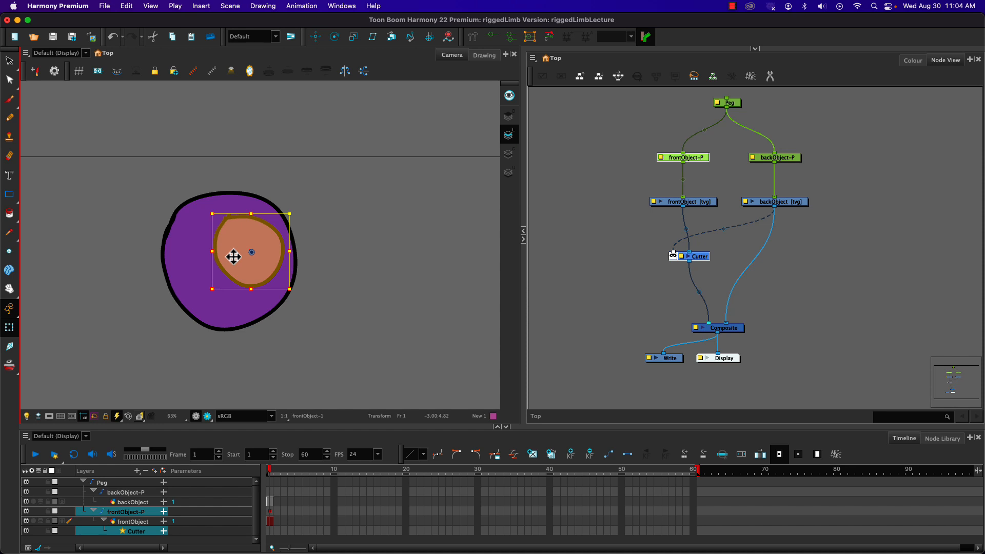
pyautogui.moveTo(246, 243); pyautogui.dragTo(265, 245)
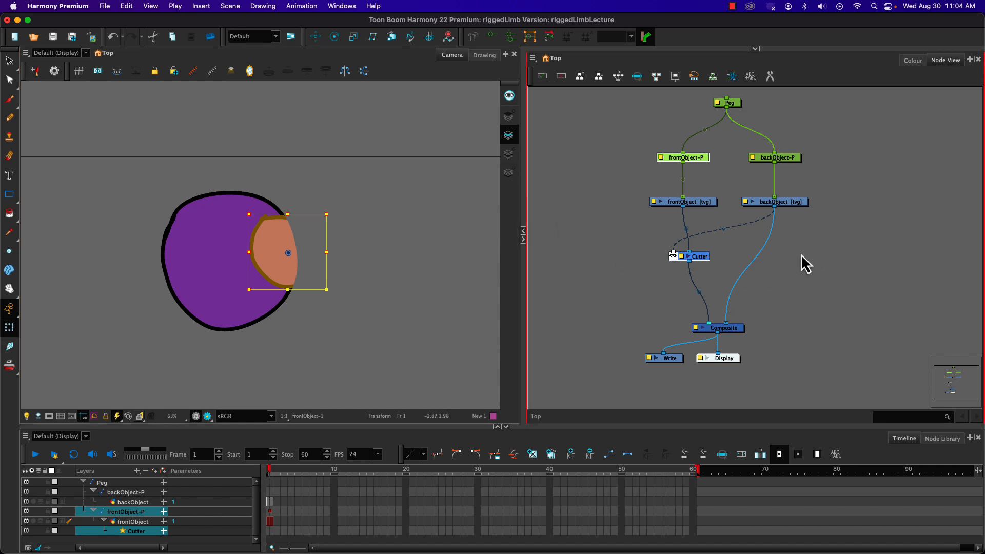
# Add a Line-Art node fed by the backObject drawing and connect it to the Composite's front-most input.
pyautogui.press('Tab')
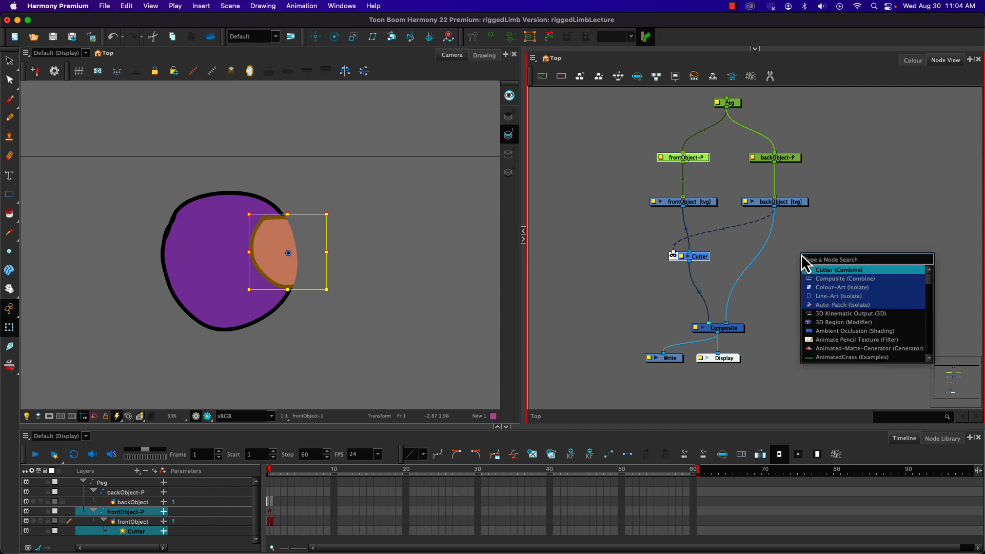
pyautogui.write('line')
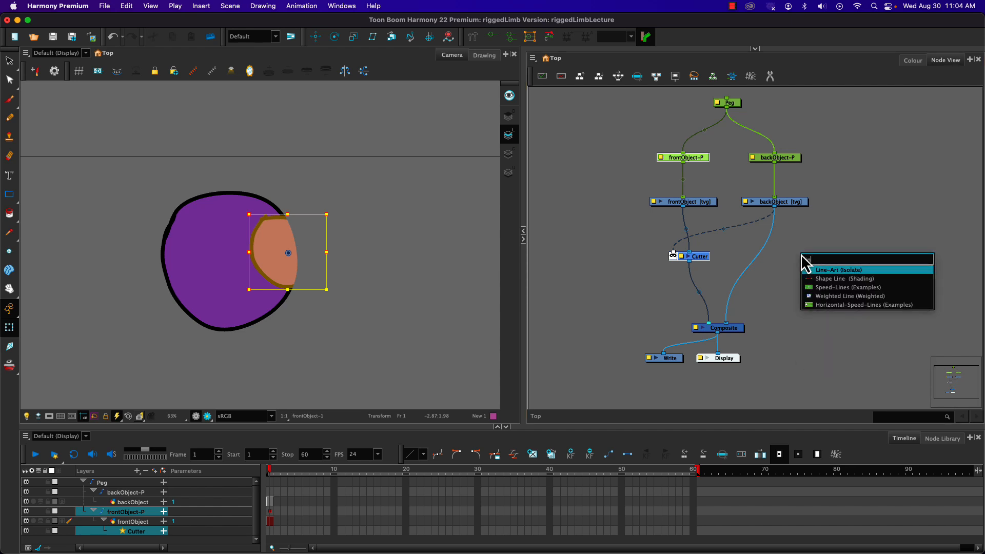
pyautogui.press('Return')
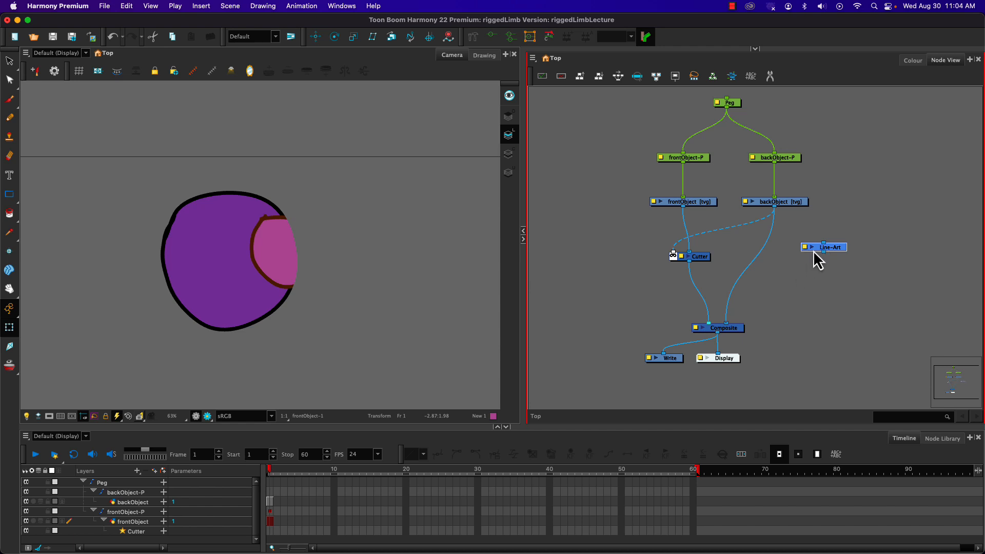
pyautogui.moveTo(829, 255); pyautogui.dragTo(796, 247)
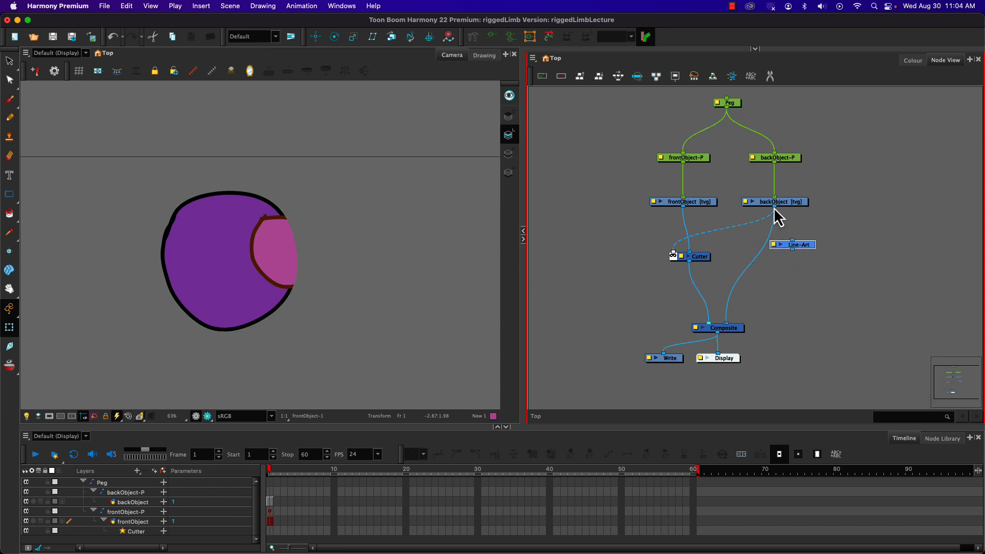
pyautogui.moveTo(774, 208); pyautogui.dragTo(795, 241)
pyautogui.moveTo(792, 251); pyautogui.dragTo(700, 318)
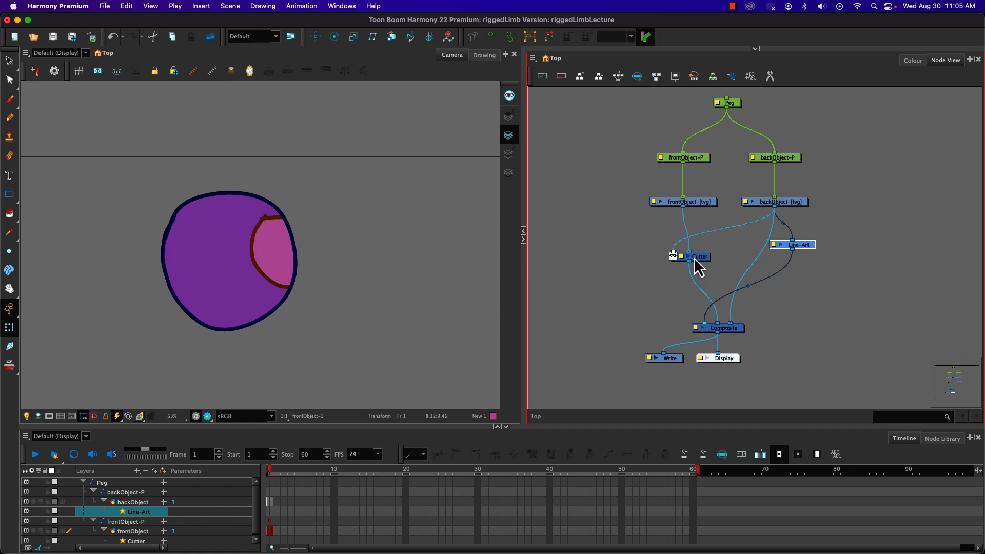
# Nudge the frontObject peg at backObject's right edge, and align the Line-Art node level with the Cutter node.
pyautogui.click(696, 158)
pyautogui.moveTo(266, 242)
pyautogui.mouseDown()
pyautogui.moveTo(233, 242)
pyautogui.moveTo(266, 206)
pyautogui.moveTo(236, 248)
pyautogui.moveTo(282, 262)
pyautogui.moveTo(238, 251)
pyautogui.moveTo(231, 235)
pyautogui.moveTo(260, 224)
pyautogui.moveTo(238, 232)
pyautogui.moveTo(263, 231)
pyautogui.moveTo(263, 243)
pyautogui.moveTo(228, 236)
pyautogui.moveTo(159, 253)
pyautogui.moveTo(268, 242)
pyautogui.moveTo(180, 241)
pyautogui.moveTo(236, 233)
pyautogui.moveTo(217, 244)
pyautogui.moveTo(271, 233)
pyautogui.moveTo(264, 238)
pyautogui.mouseUp()
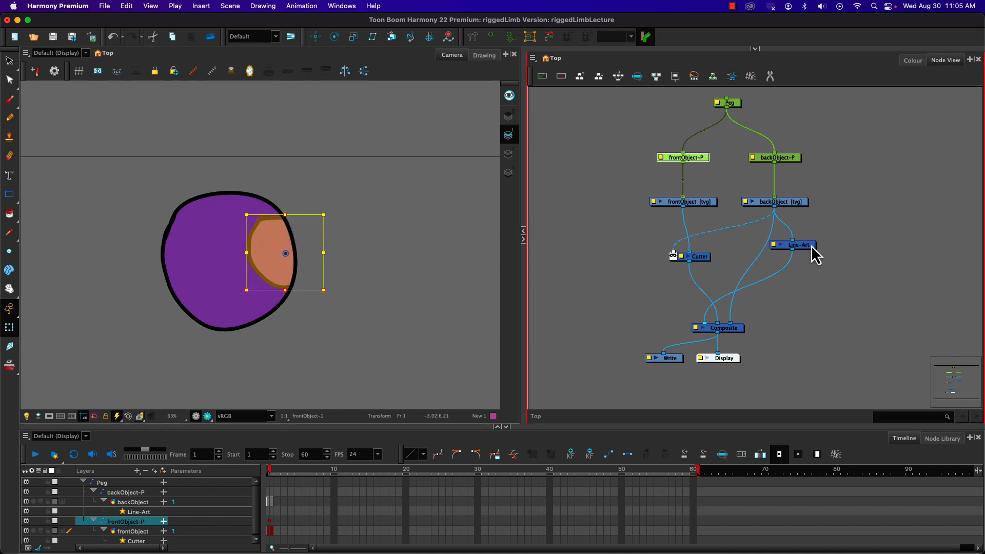
pyautogui.moveTo(812, 251); pyautogui.dragTo(812, 261)
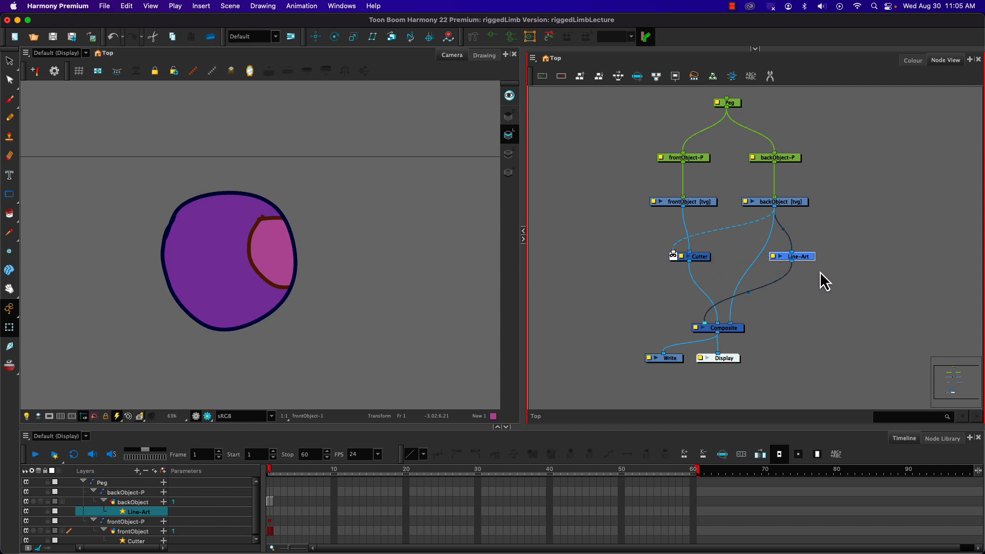
pyautogui.press('Tab')
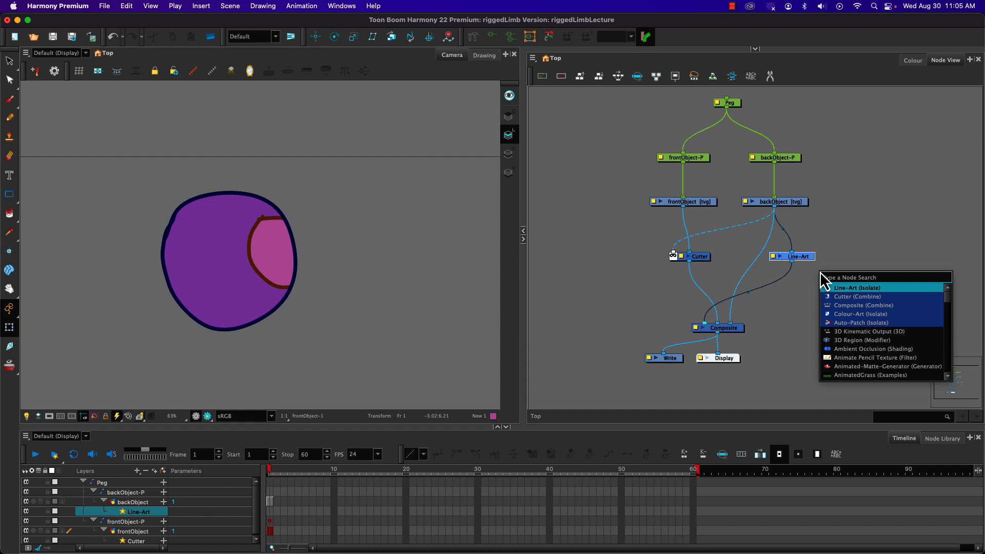
pyautogui.press('Escape')
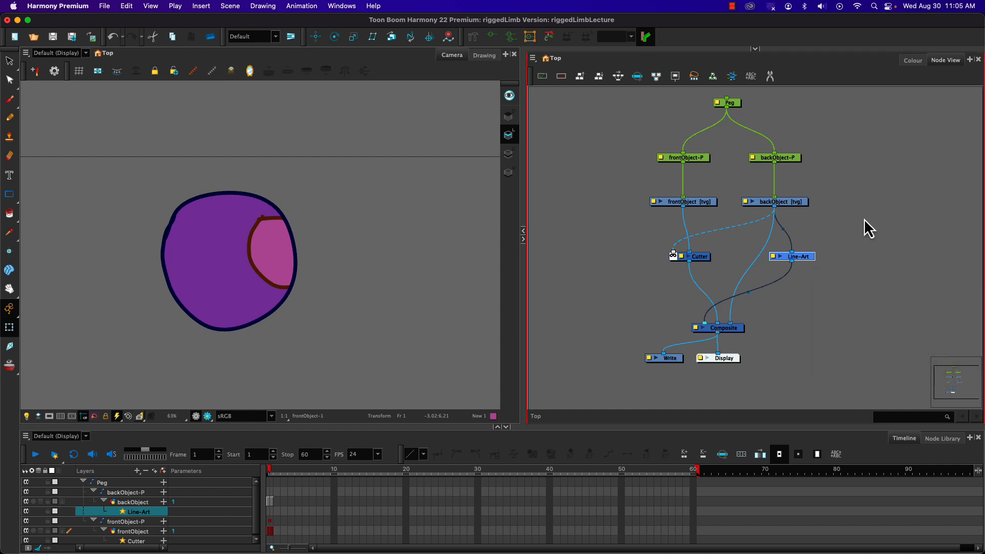
# Move the frontObject peg back so the shape lies fully inside the backObject outline.
pyautogui.moveTo(267, 249)
pyautogui.mouseDown()
pyautogui.moveTo(182, 252)
pyautogui.moveTo(249, 237)
pyautogui.moveTo(263, 245)
pyautogui.moveTo(275, 196)
pyautogui.moveTo(133, 285)
pyautogui.moveTo(267, 325)
pyautogui.moveTo(264, 211)
pyautogui.moveTo(245, 193)
pyautogui.moveTo(151, 210)
pyautogui.moveTo(231, 330)
pyautogui.moveTo(164, 290)
pyautogui.moveTo(263, 252)
pyautogui.moveTo(230, 224)
pyautogui.moveTo(140, 221)
pyautogui.moveTo(262, 244)
pyautogui.moveTo(204, 259)
pyautogui.moveTo(231, 240)
pyautogui.moveTo(225, 265)
pyautogui.moveTo(223, 255)
pyautogui.moveTo(216, 262)
pyautogui.moveTo(231, 252)
pyautogui.moveTo(225, 261)
pyautogui.moveTo(225, 250)
pyautogui.moveTo(170, 242)
pyautogui.moveTo(145, 301)
pyautogui.moveTo(151, 268)
pyautogui.moveTo(292, 260)
pyautogui.moveTo(354, 279)
pyautogui.moveTo(270, 235)
pyautogui.moveTo(204, 264)
pyautogui.moveTo(213, 244)
pyautogui.moveTo(274, 244)
pyautogui.moveTo(241, 246)
pyautogui.moveTo(210, 290)
pyautogui.moveTo(207, 258)
pyautogui.moveTo(263, 254)
pyautogui.moveTo(208, 277)
pyautogui.moveTo(262, 256)
pyautogui.moveTo(215, 258)
pyautogui.mouseUp()
pyautogui.click(695, 157)
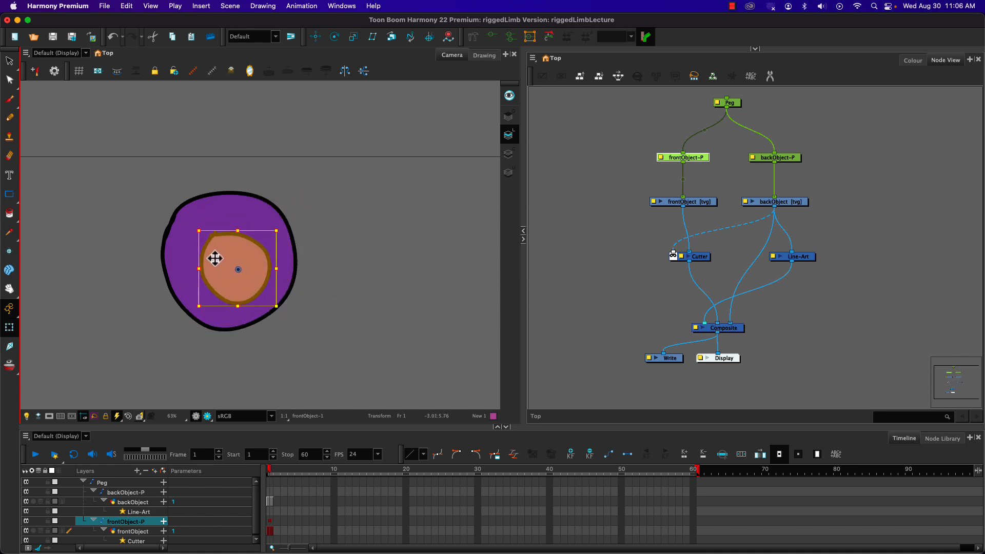
pyautogui.moveTo(215, 257); pyautogui.dragTo(214, 257)
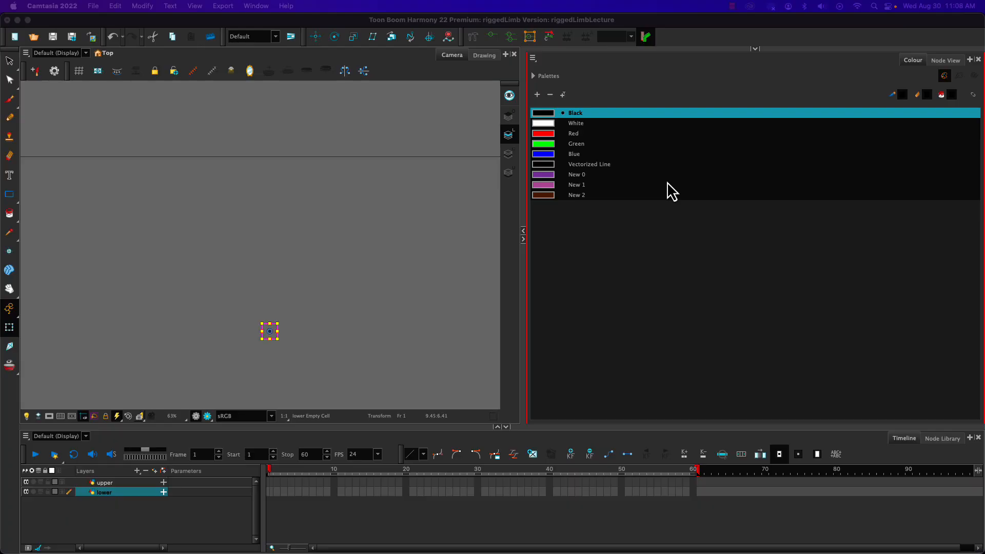
# With the Pencil in Black, draw a tall narrow oval on the lower layer and another on the upper layer overlapping its top end.
pyautogui.click(9, 118)
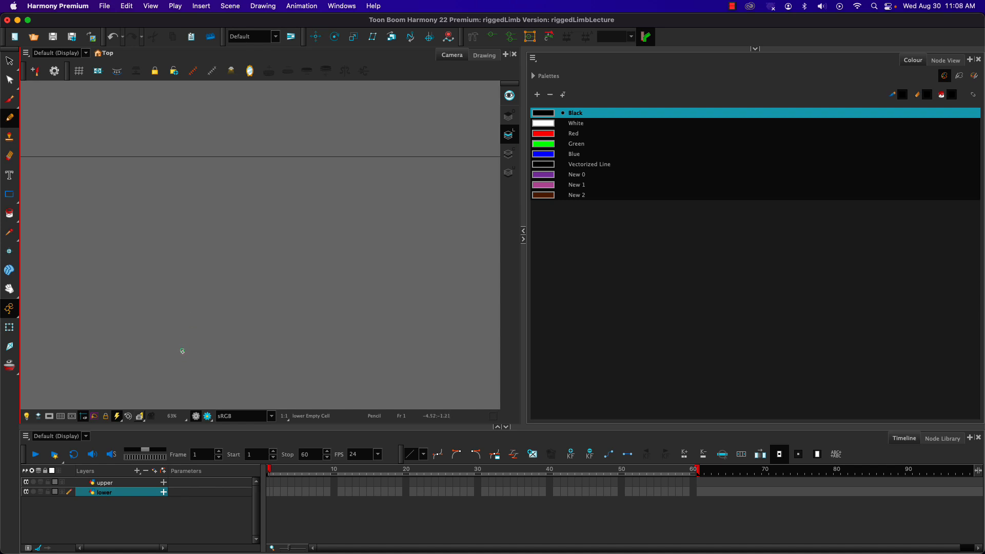
pyautogui.moveTo(180, 327)
pyautogui.mouseDown()
pyautogui.moveTo(183, 268)
pyautogui.moveTo(199, 260)
pyautogui.moveTo(210, 328)
pyautogui.moveTo(203, 354)
pyautogui.moveTo(181, 346)
pyautogui.mouseUp()
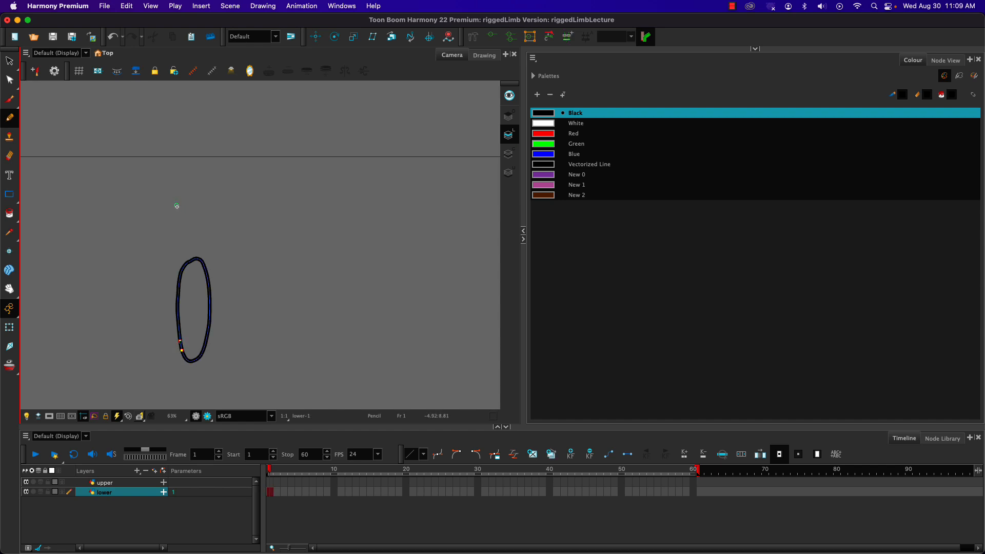
pyautogui.press('h')
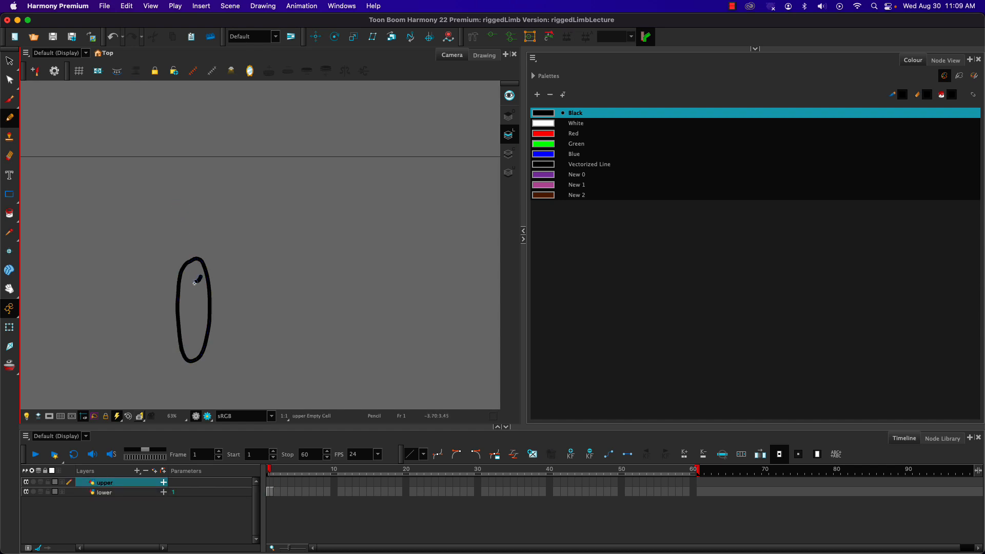
pyautogui.moveTo(179, 261)
pyautogui.mouseDown()
pyautogui.moveTo(178, 193)
pyautogui.moveTo(188, 168)
pyautogui.moveTo(205, 192)
pyautogui.moveTo(198, 281)
pyautogui.mouseUp()
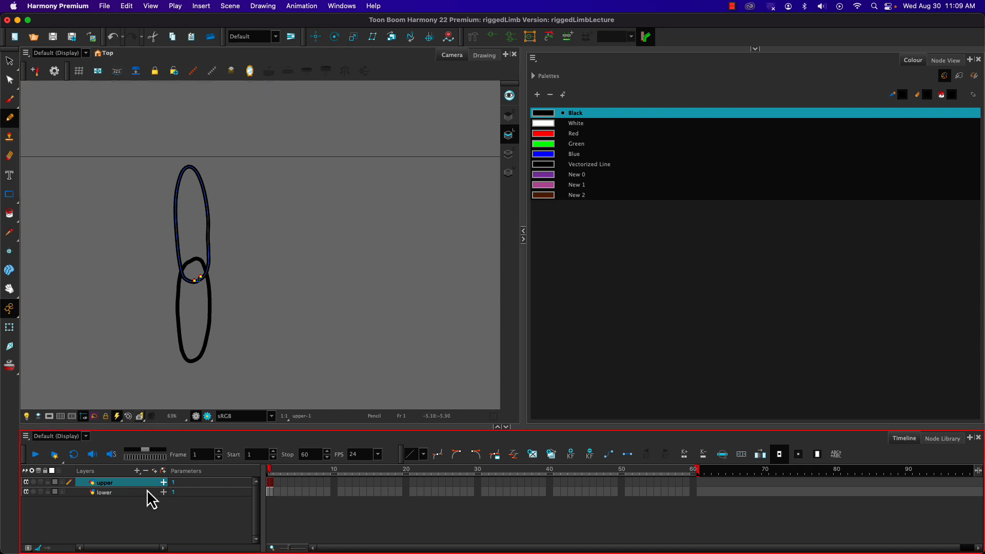
# Paint the lower and upper ovals with colour New 1 on the Colour Art layer of their respective drawings.
pyautogui.click(270, 494)
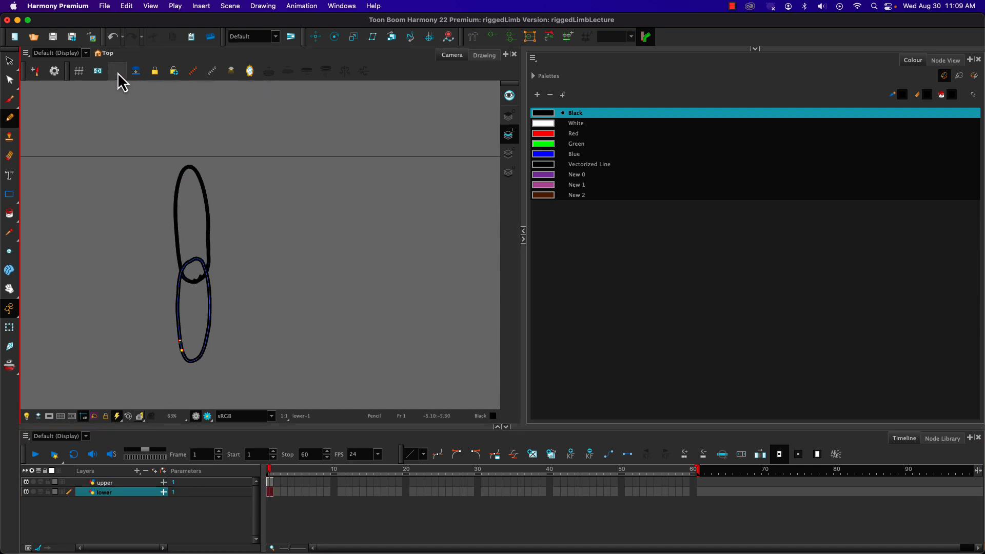
pyautogui.click(9, 213)
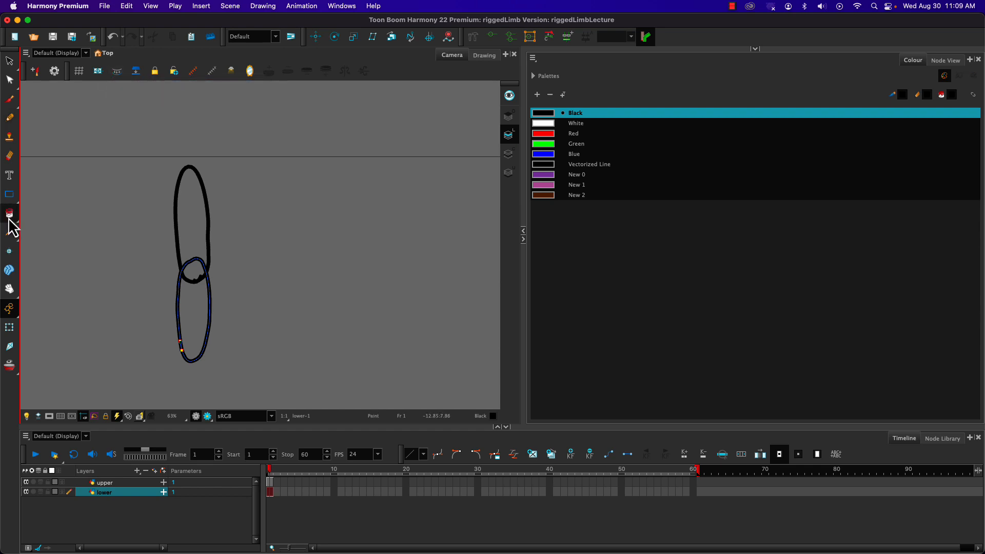
pyautogui.click(539, 188)
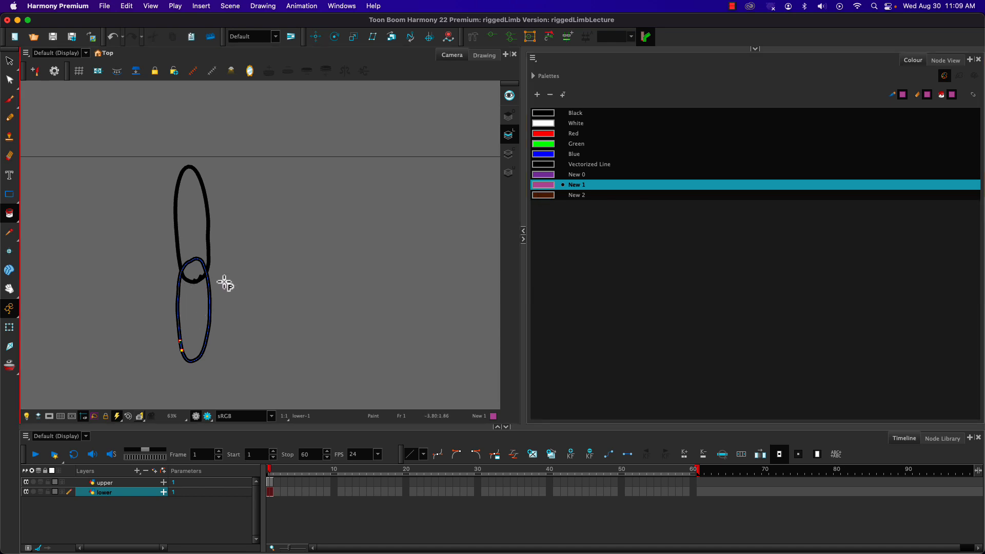
pyautogui.click(508, 153)
pyautogui.click(193, 321)
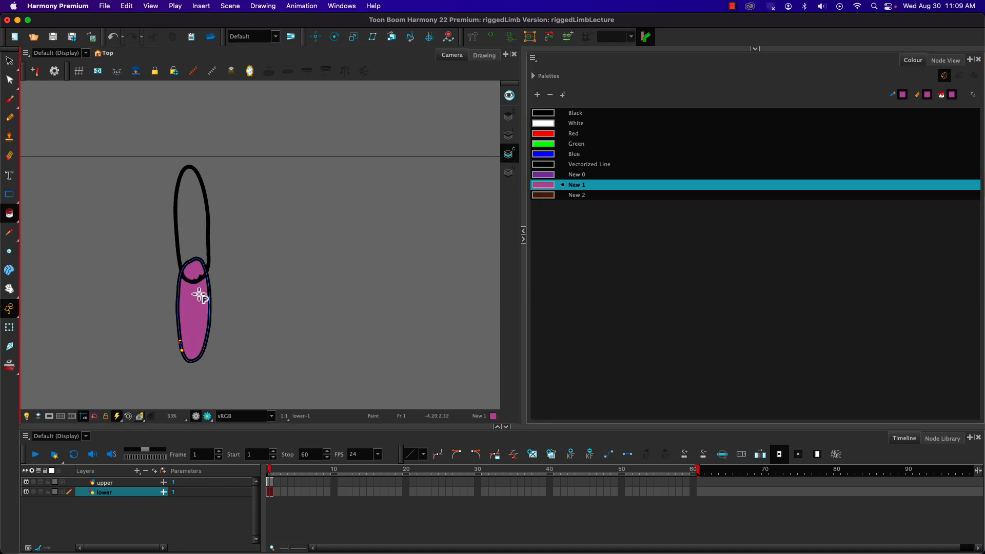
pyautogui.click(105, 483)
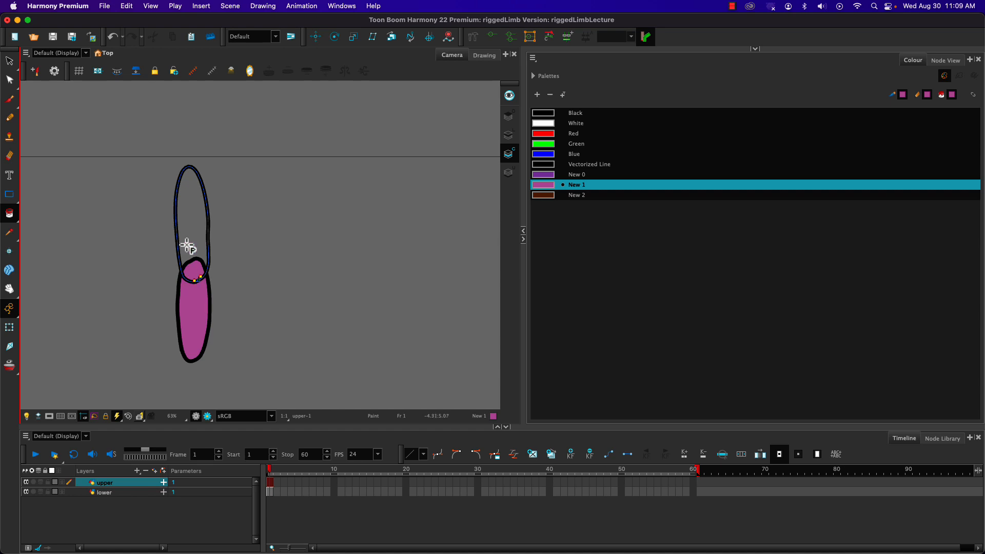
pyautogui.click(193, 229)
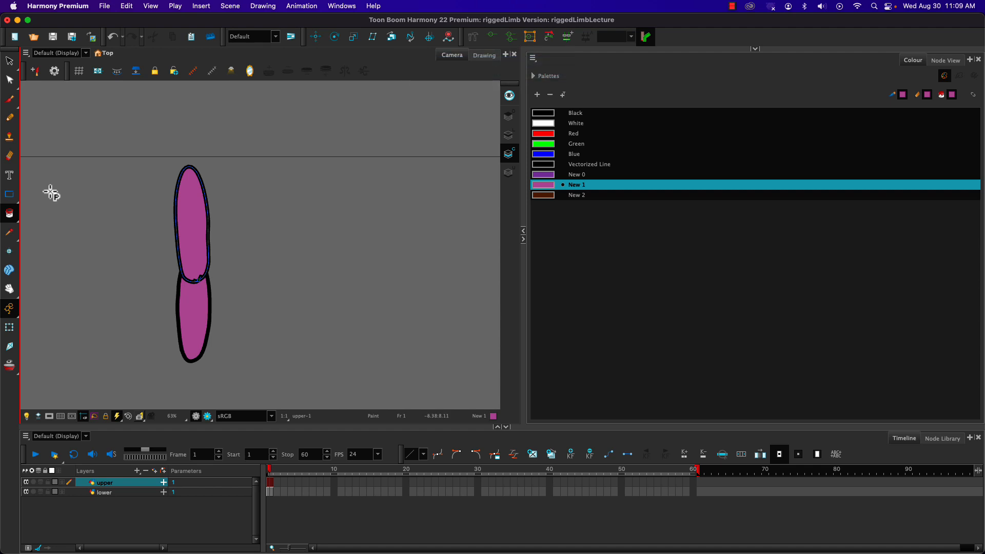
pyautogui.click(106, 481)
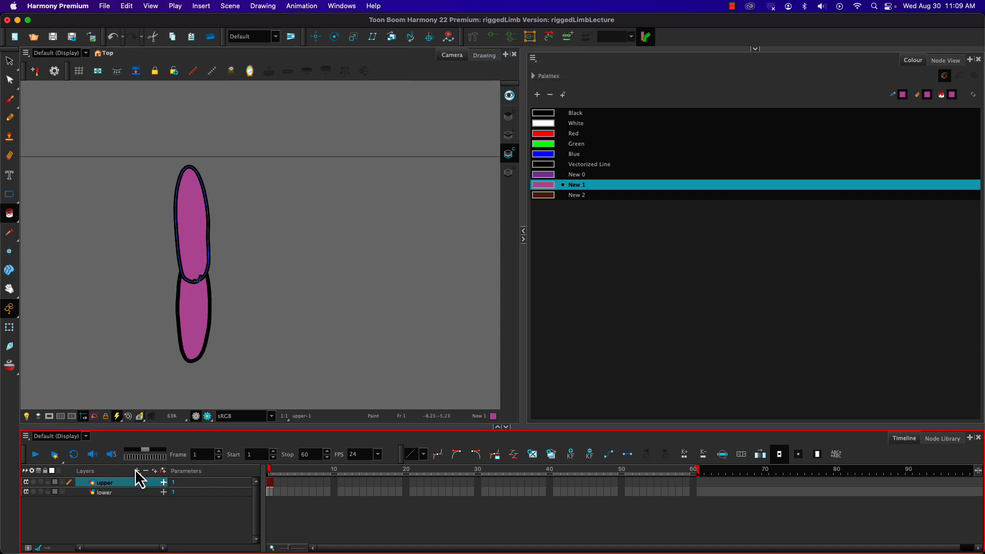
# Arrange the upper and lower drawing nodes side by side, well above the Composite node.
pyautogui.click(944, 62)
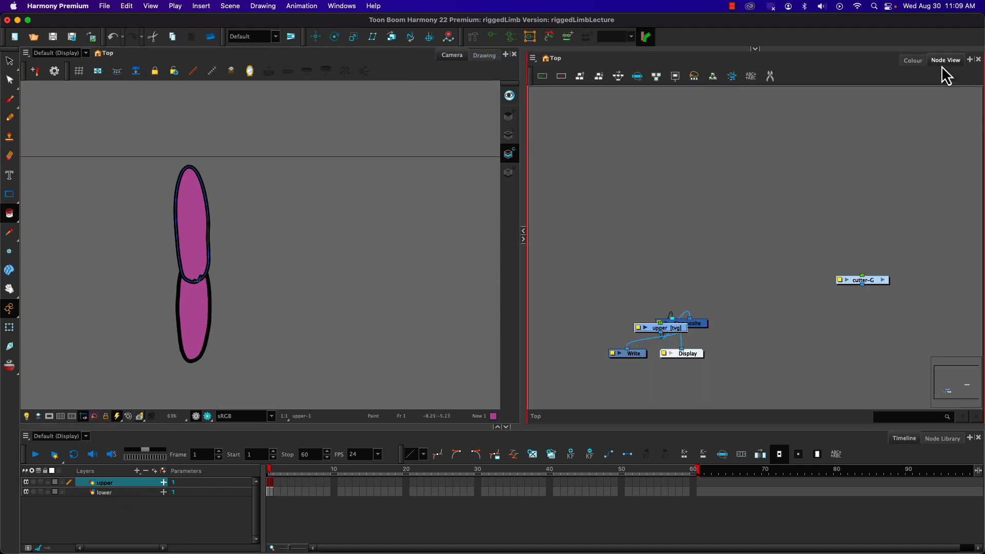
pyautogui.click(691, 354)
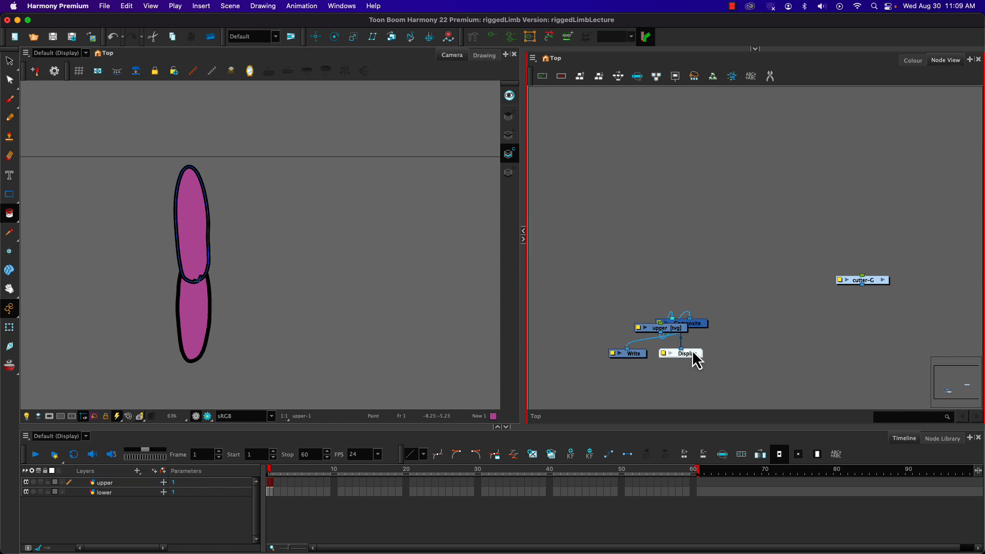
pyautogui.click(580, 77)
pyautogui.click(514, 299)
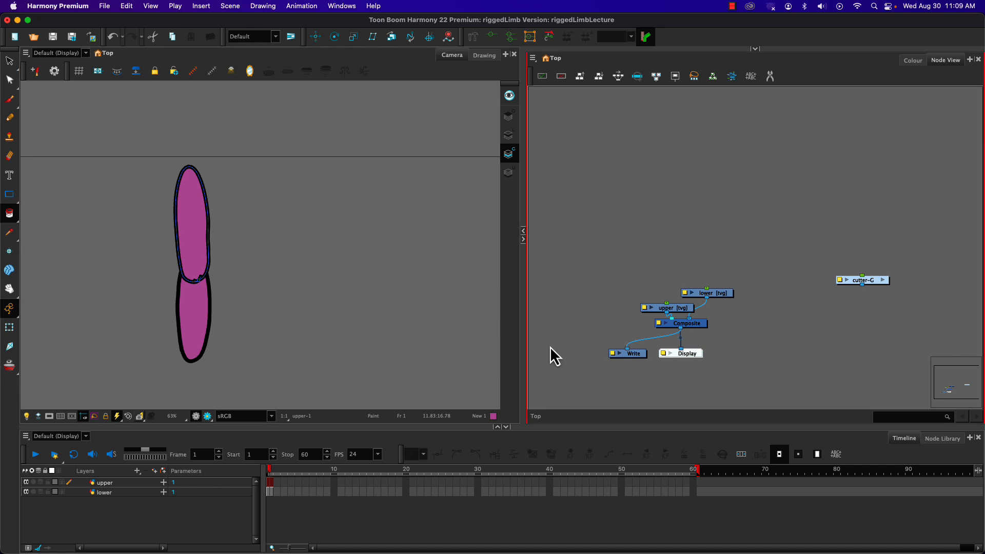
pyautogui.moveTo(675, 308); pyautogui.dragTo(635, 188)
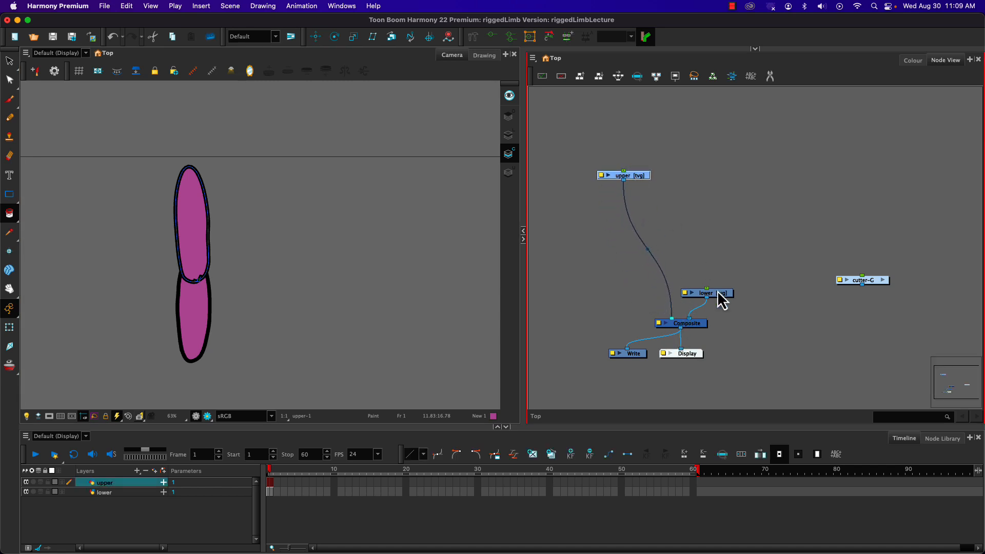
pyautogui.moveTo(721, 300); pyautogui.dragTo(715, 180)
pyautogui.moveTo(634, 175); pyautogui.dragTo(631, 177)
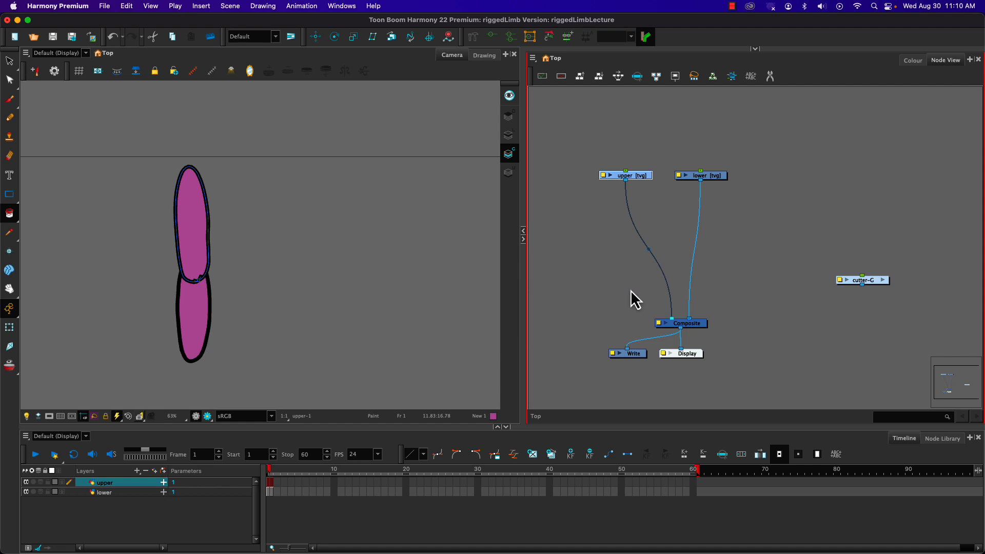
# Insert a second Composite node that receives both the upper and lower drawings and feeds the existing Composite.
pyautogui.press('Tab')
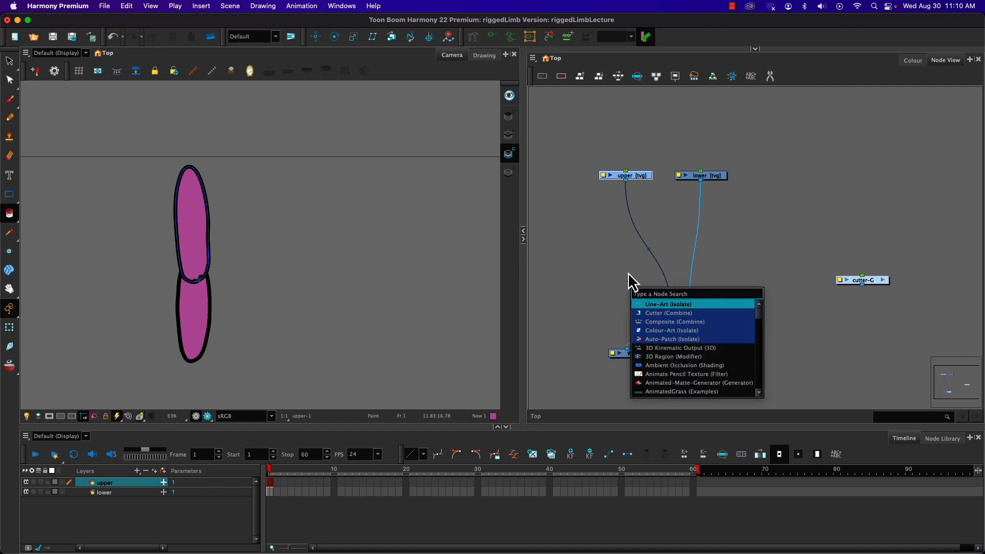
pyautogui.click(644, 322)
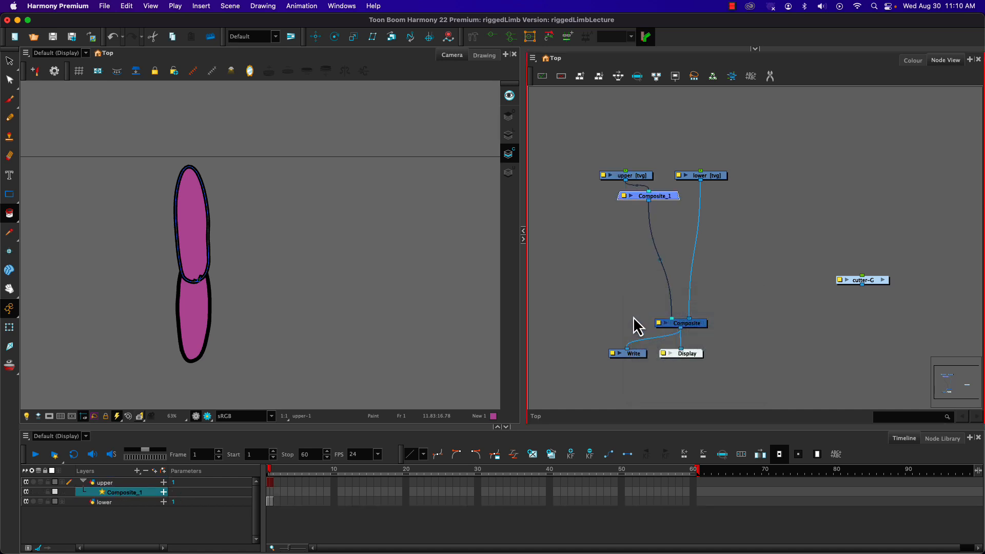
pyautogui.moveTo(641, 202); pyautogui.dragTo(644, 284)
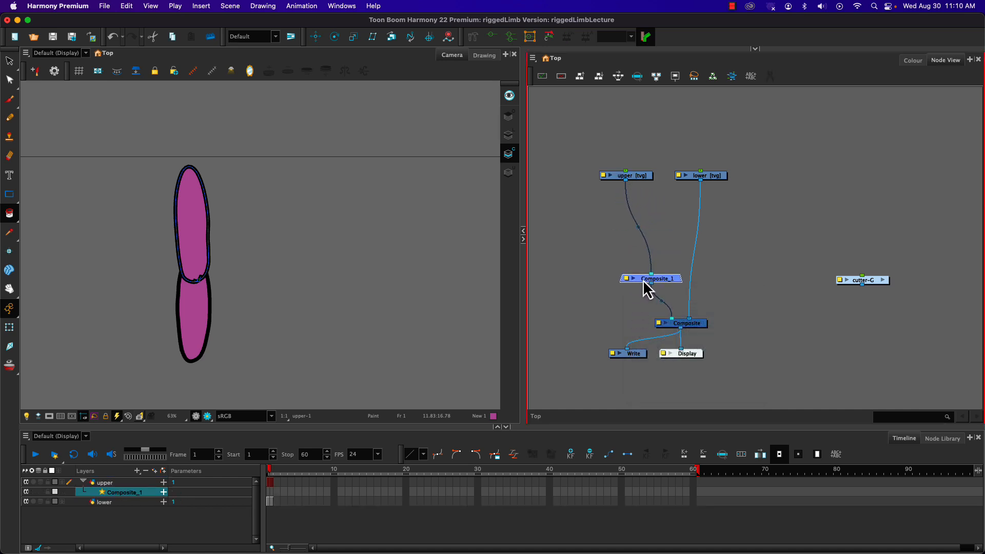
pyautogui.moveTo(689, 320); pyautogui.dragTo(690, 286)
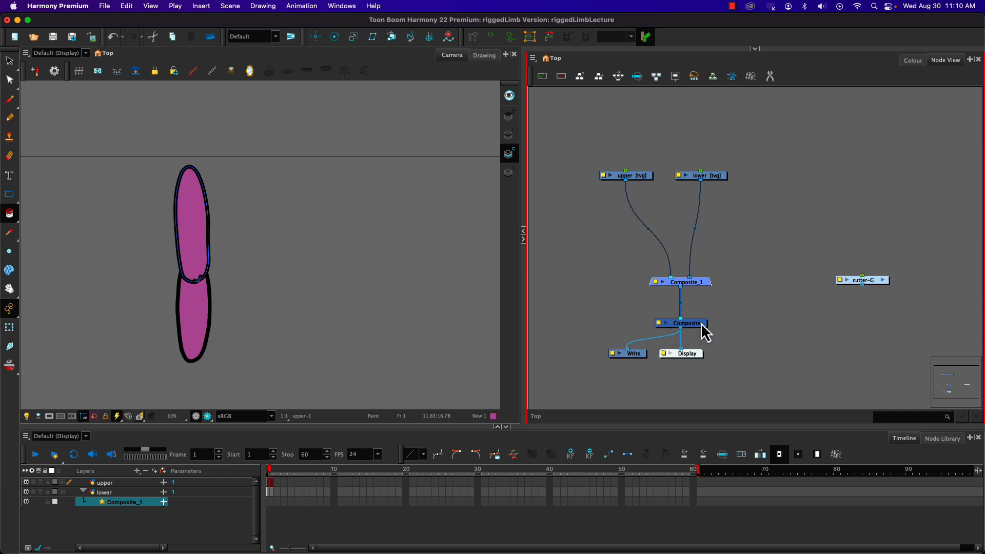
# Examine the Mode setting in the properties of both Composite nodes, including the modes available for the final Composite.
pyautogui.click(703, 324)
pyautogui.doubleClick(661, 325)
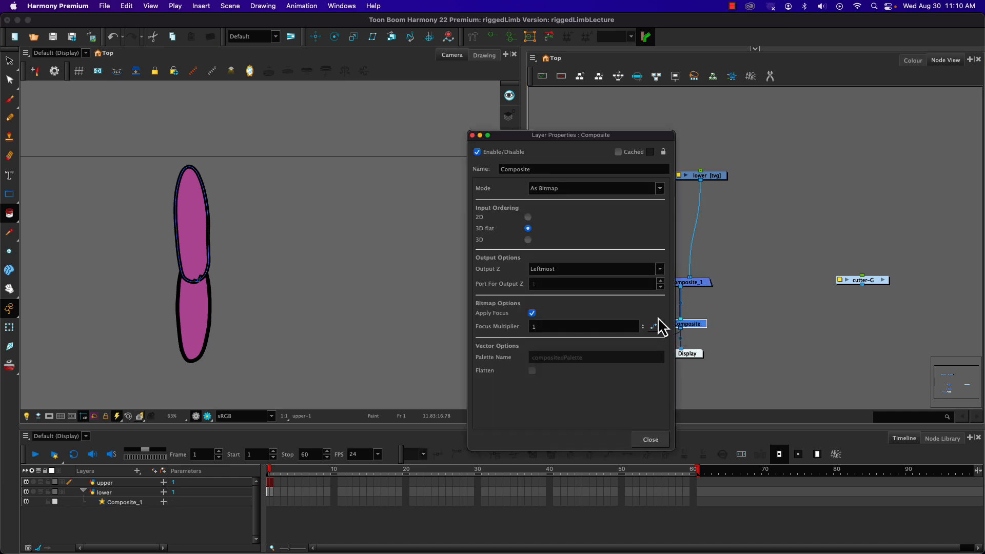
pyautogui.click(534, 190)
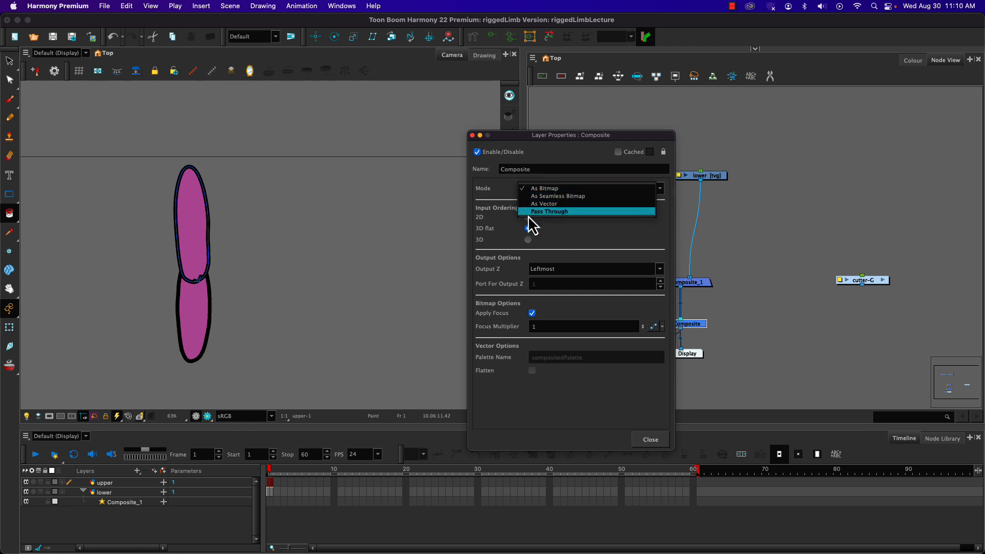
pyautogui.click(510, 184)
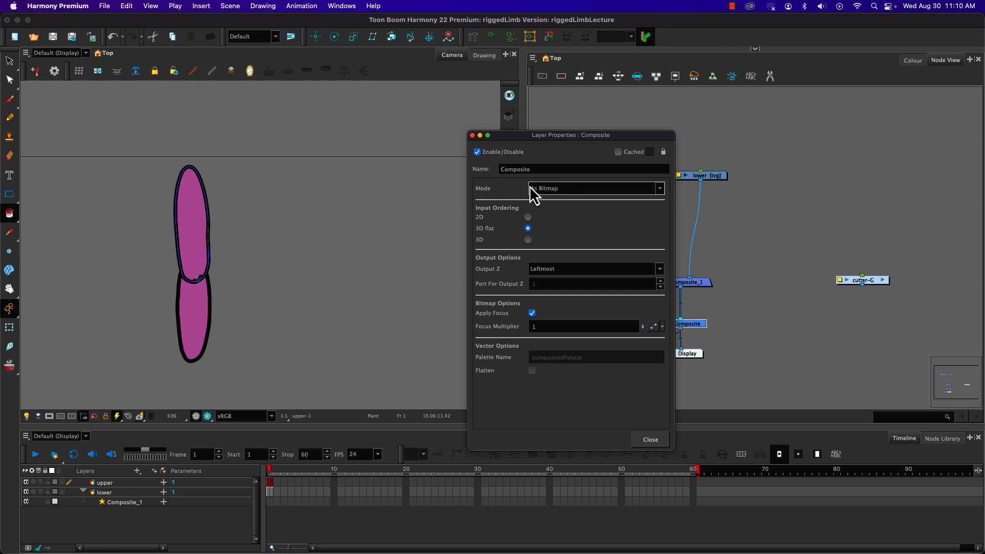
pyautogui.click(650, 441)
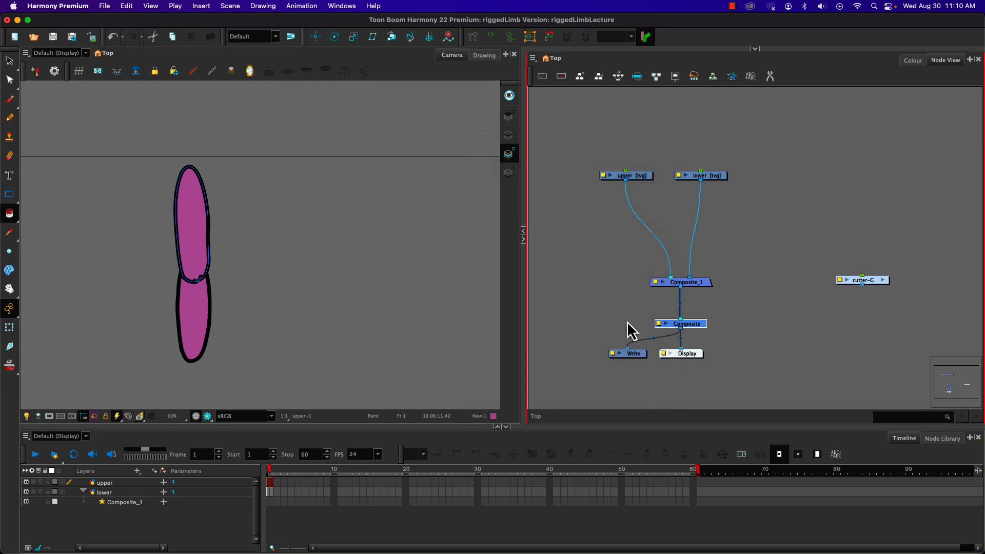
pyautogui.doubleClick(657, 284)
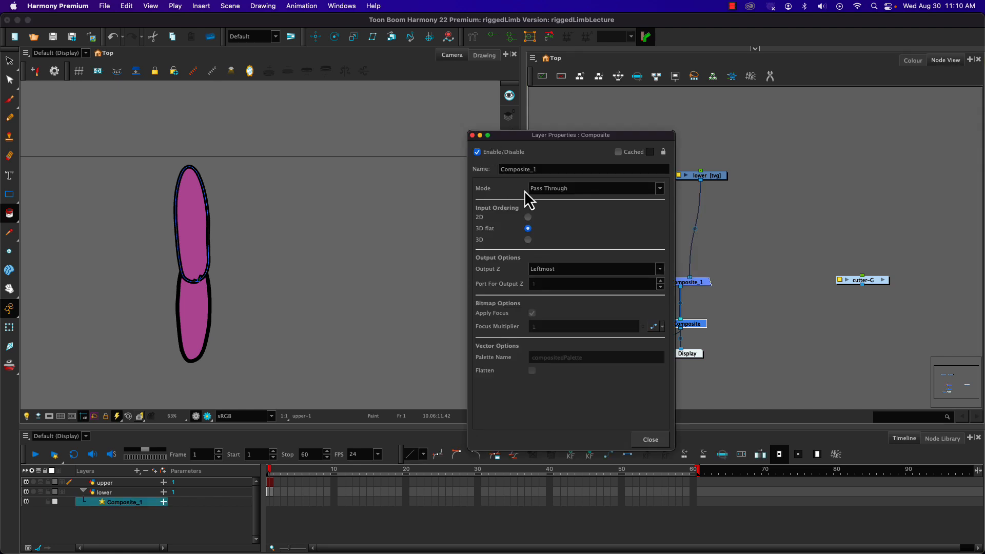
pyautogui.click(651, 440)
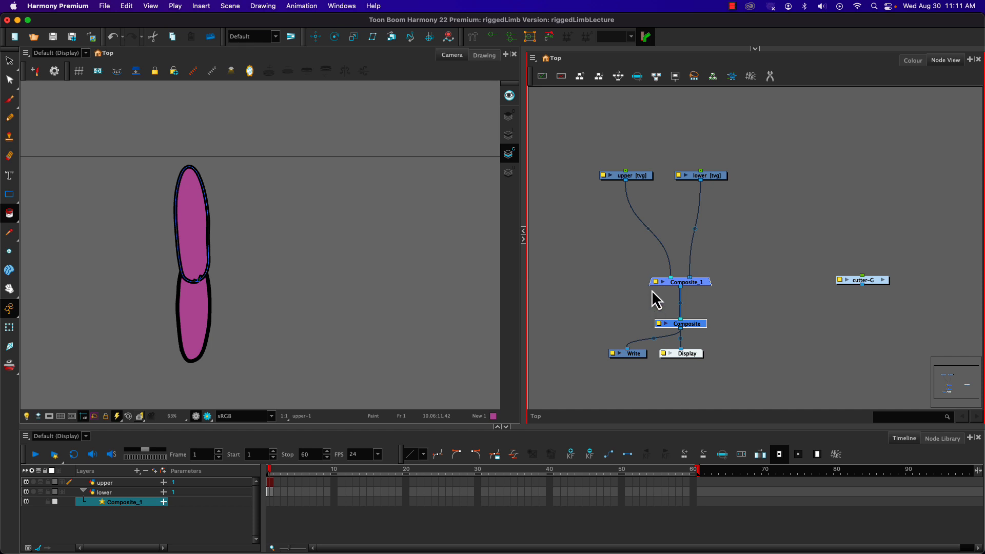
# Give the upper and lower drawings a peg each, aligned above them, and add a shared parent peg over both.
pyautogui.click(9, 328)
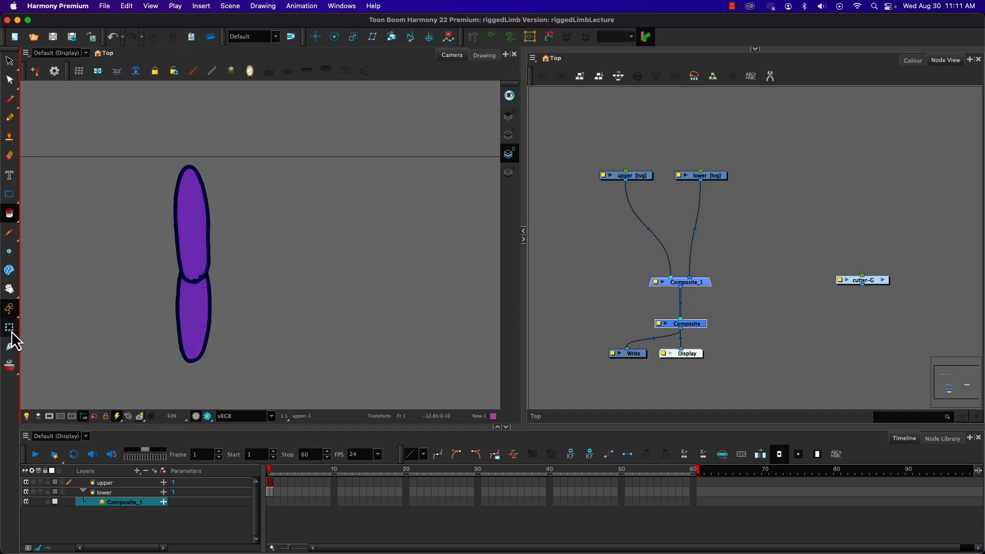
pyautogui.click(613, 208)
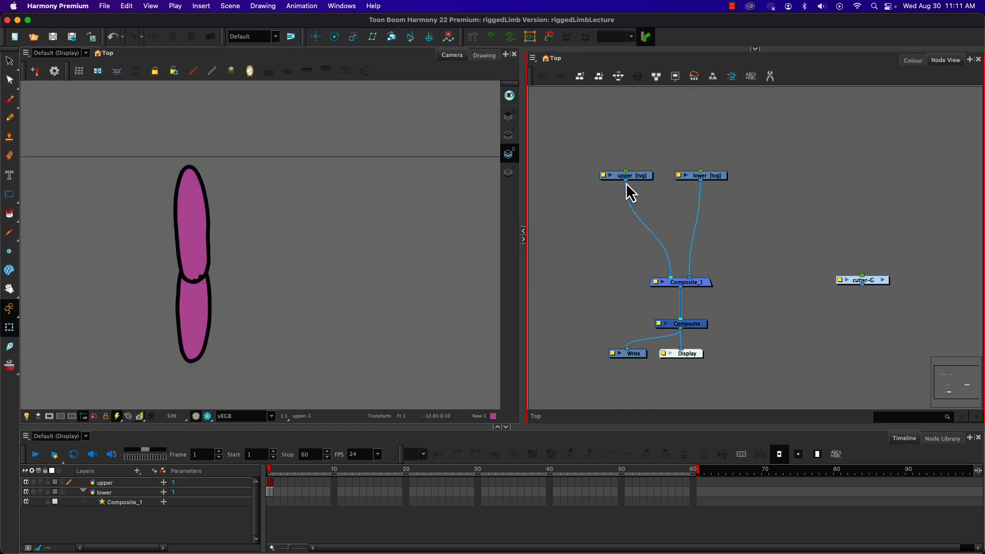
pyautogui.moveTo(630, 161); pyautogui.dragTo(700, 196)
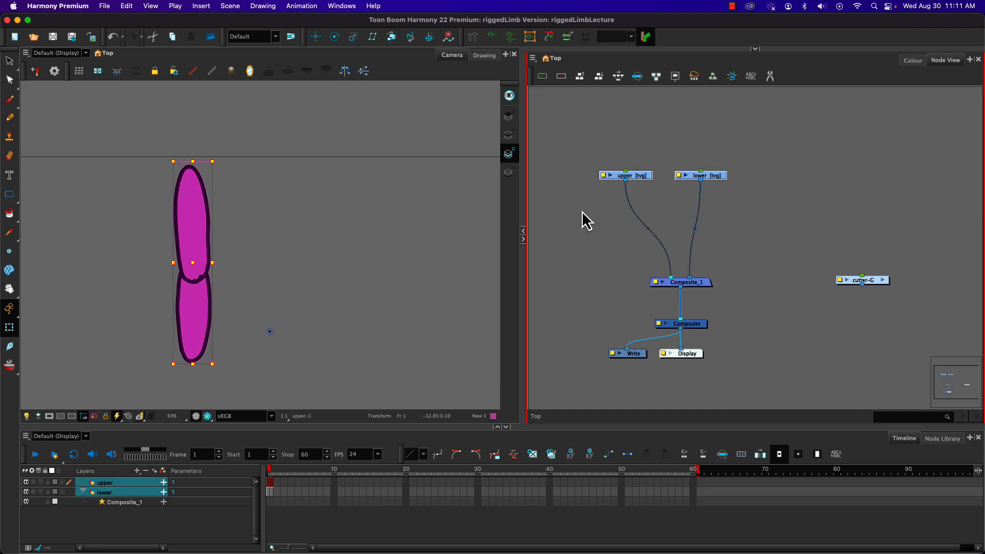
pyautogui.press('super+shift+p')
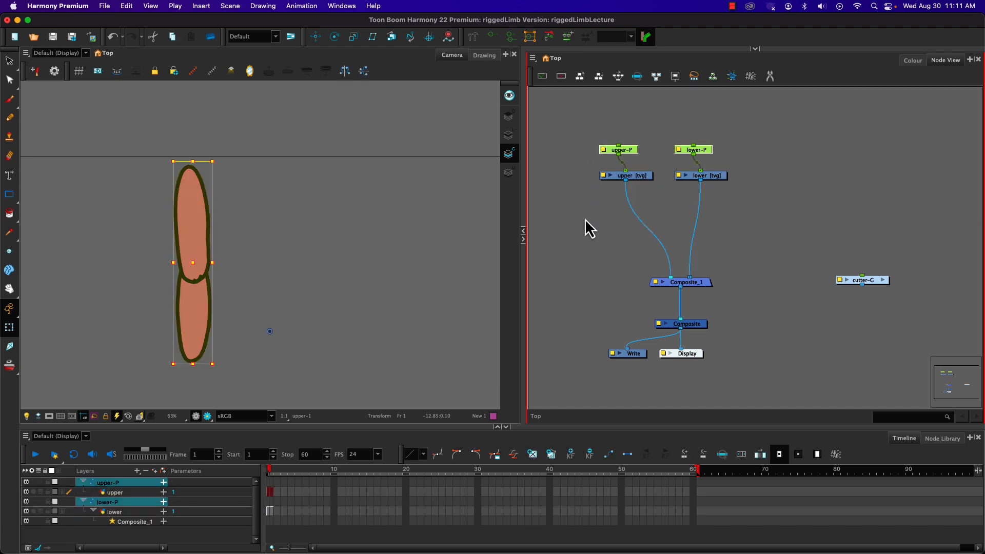
pyautogui.moveTo(628, 151); pyautogui.dragTo(636, 146)
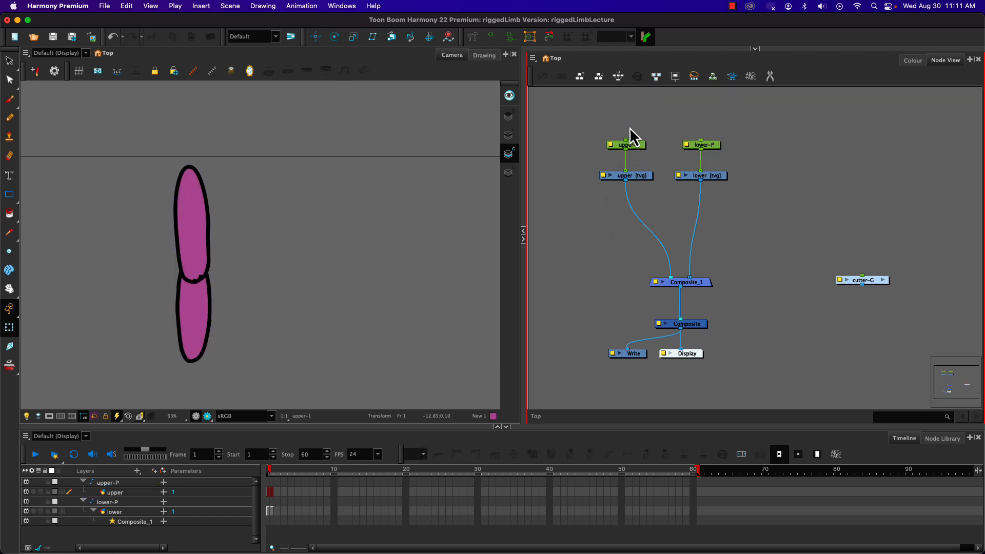
pyautogui.press('super+shift+p')
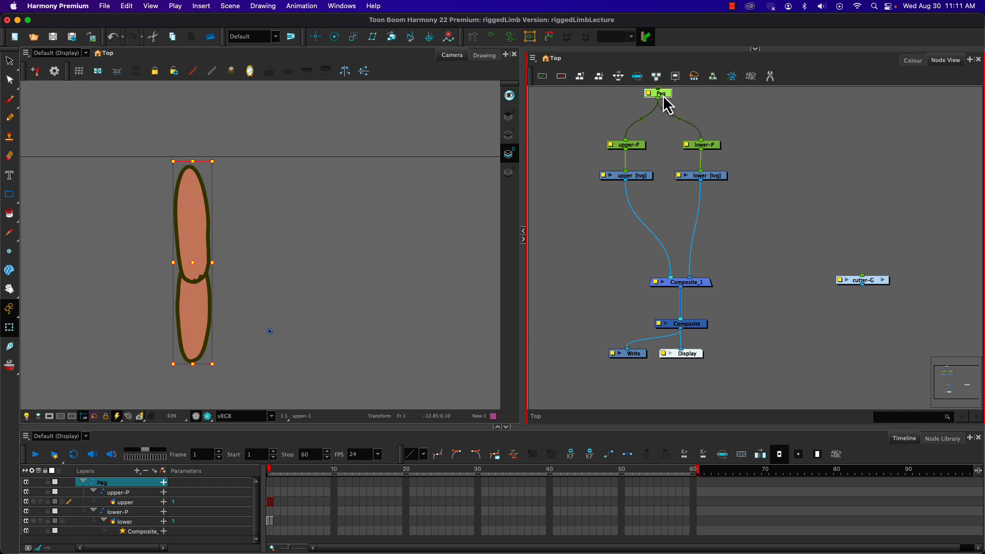
pyautogui.moveTo(665, 105); pyautogui.dragTo(667, 102)
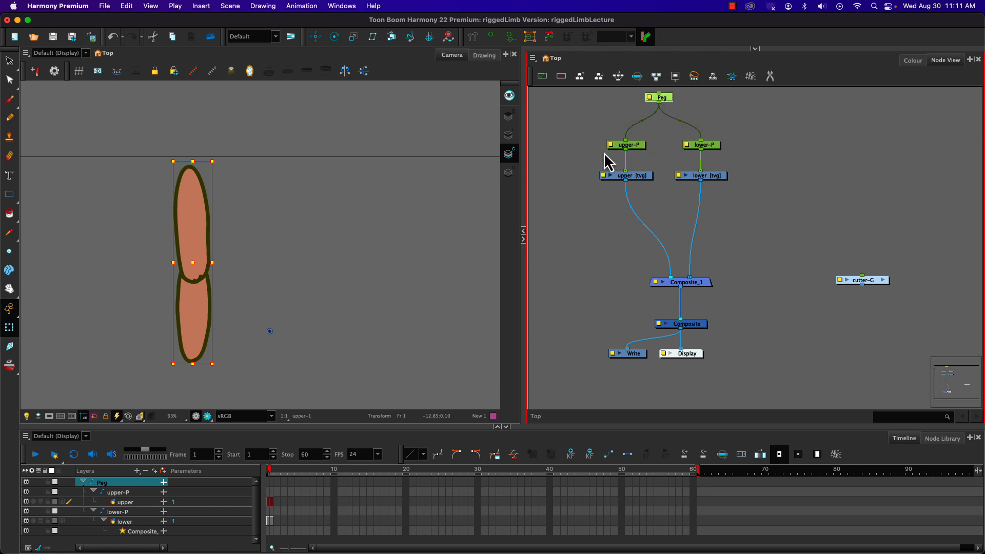
# Move the upper-P peg's pivot to the upper oval's top end and the lower-P peg's pivot to the overlap of both ovals.
pyautogui.click(635, 147)
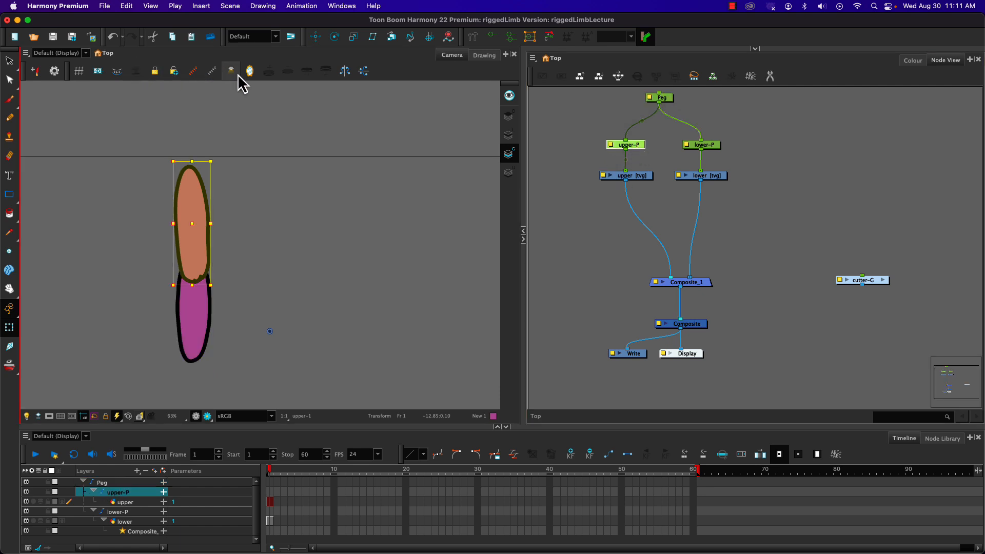
pyautogui.click(335, 37)
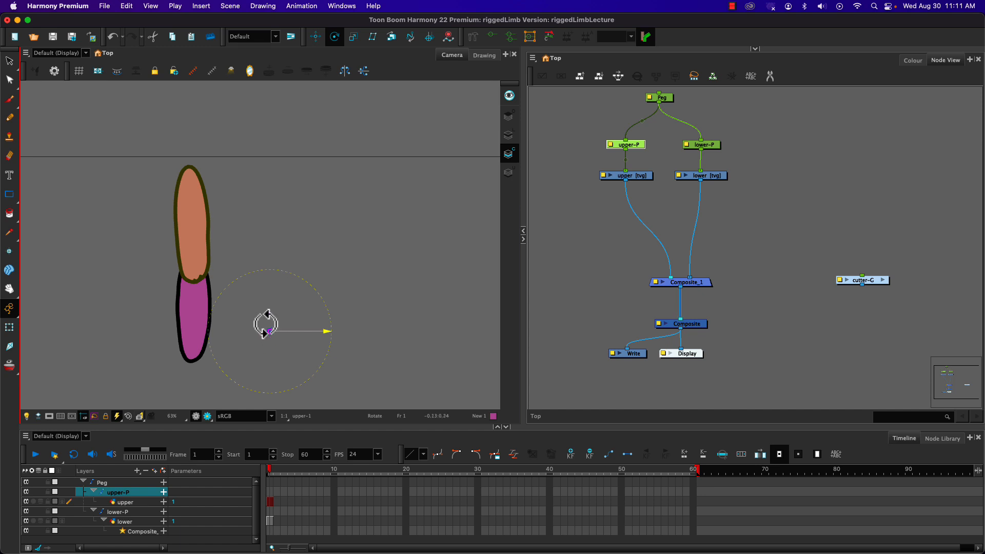
pyautogui.moveTo(270, 336); pyautogui.dragTo(190, 179)
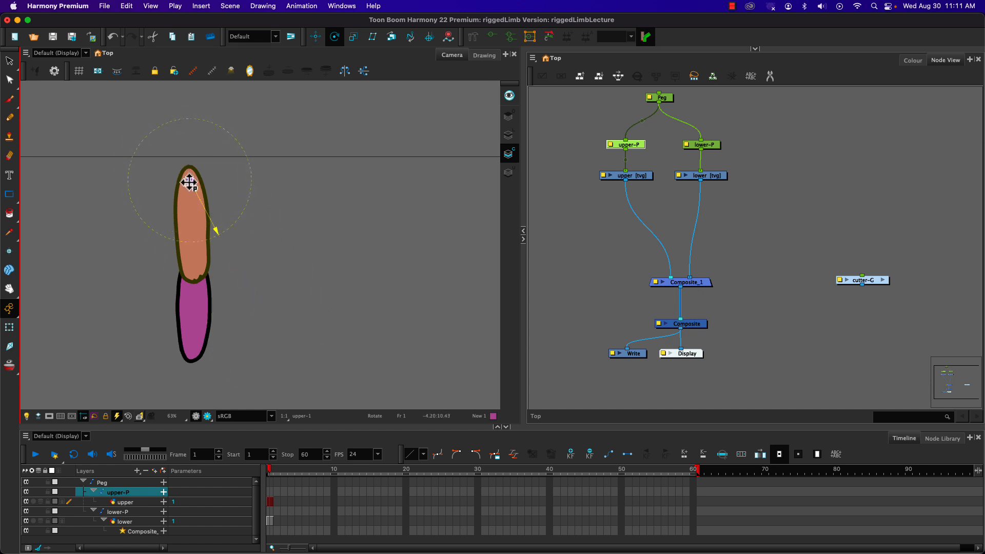
pyautogui.click(704, 146)
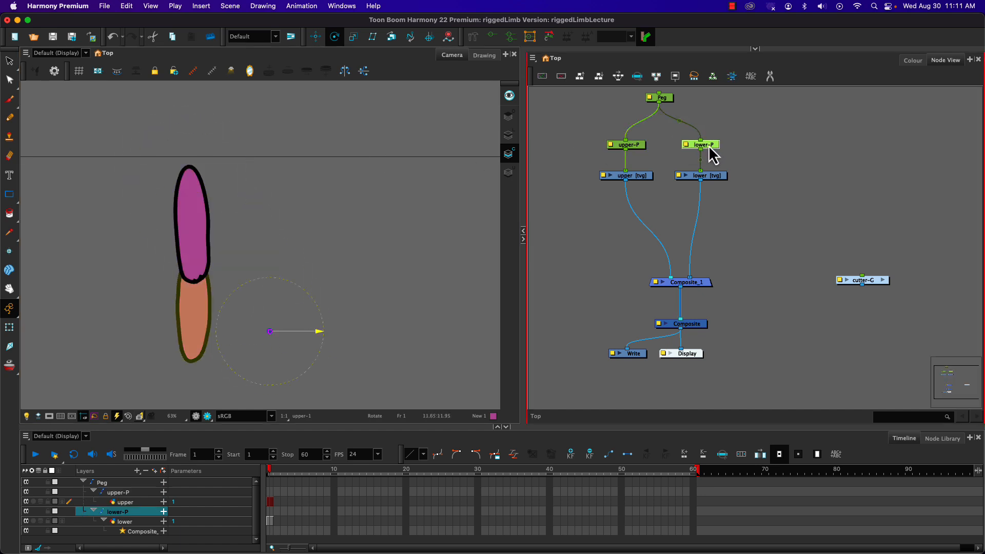
pyautogui.moveTo(268, 331)
pyautogui.mouseDown()
pyautogui.moveTo(193, 257)
pyautogui.moveTo(193, 270)
pyautogui.mouseUp()
pyautogui.click(663, 98)
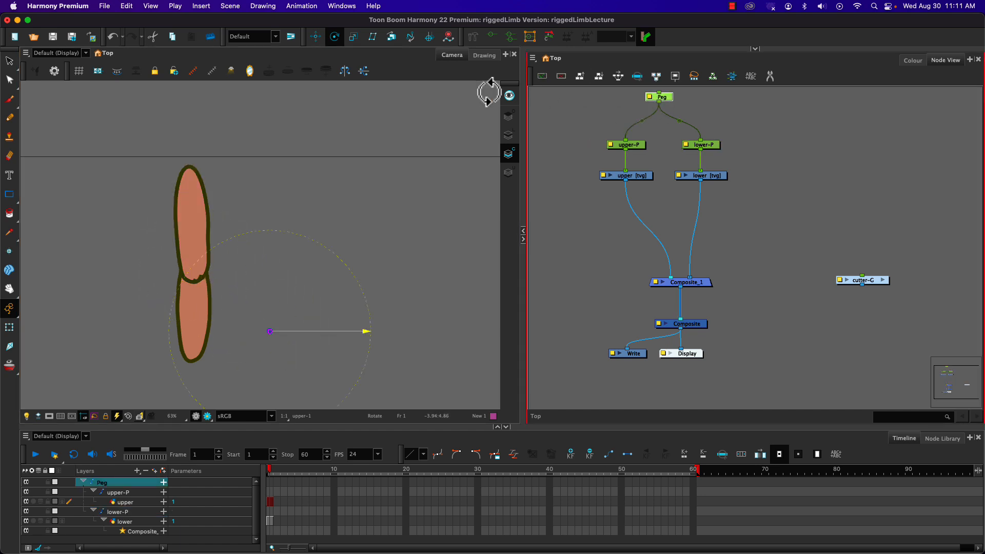
pyautogui.click(623, 122)
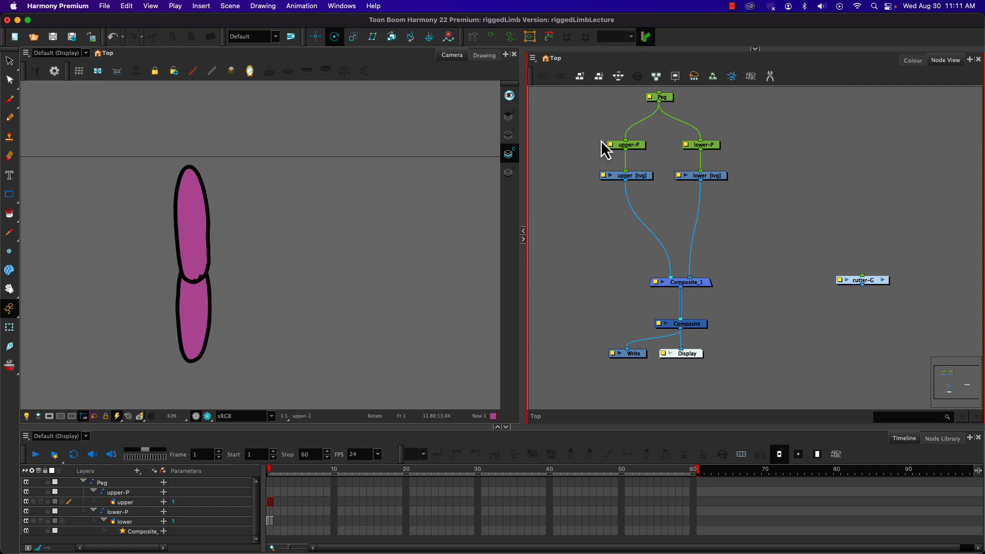
# Swap the limb branches so lower and lower-P sit beside upper and upper-P in reverse order, with upper reconnected to Composite_1's back input.
pyautogui.moveTo(670, 278); pyautogui.dragTo(637, 218)
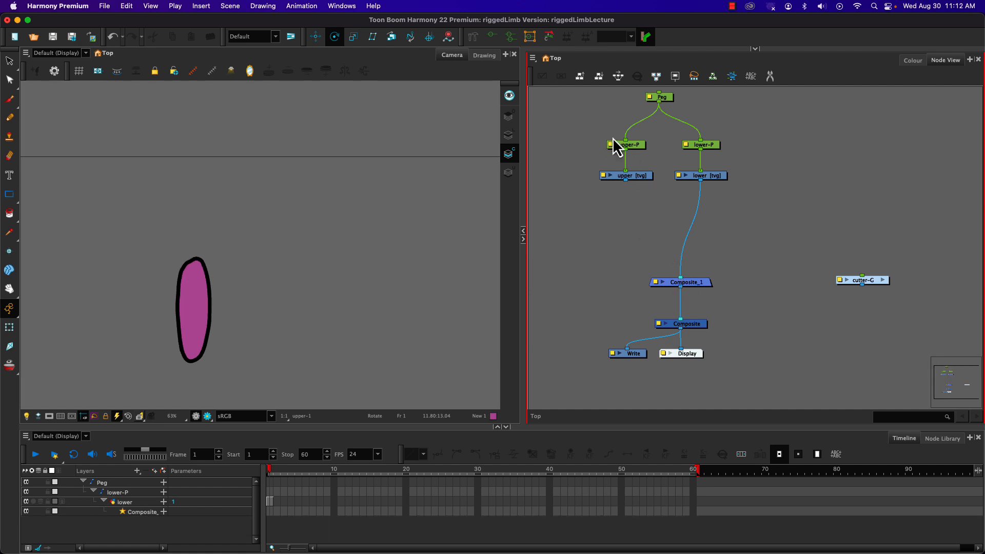
pyautogui.moveTo(607, 130)
pyautogui.mouseDown()
pyautogui.moveTo(622, 182)
pyautogui.moveTo(650, 173)
pyautogui.moveTo(773, 178)
pyautogui.moveTo(704, 280)
pyautogui.moveTo(689, 277)
pyautogui.mouseUp()
pyautogui.moveTo(668, 134); pyautogui.dragTo(749, 185)
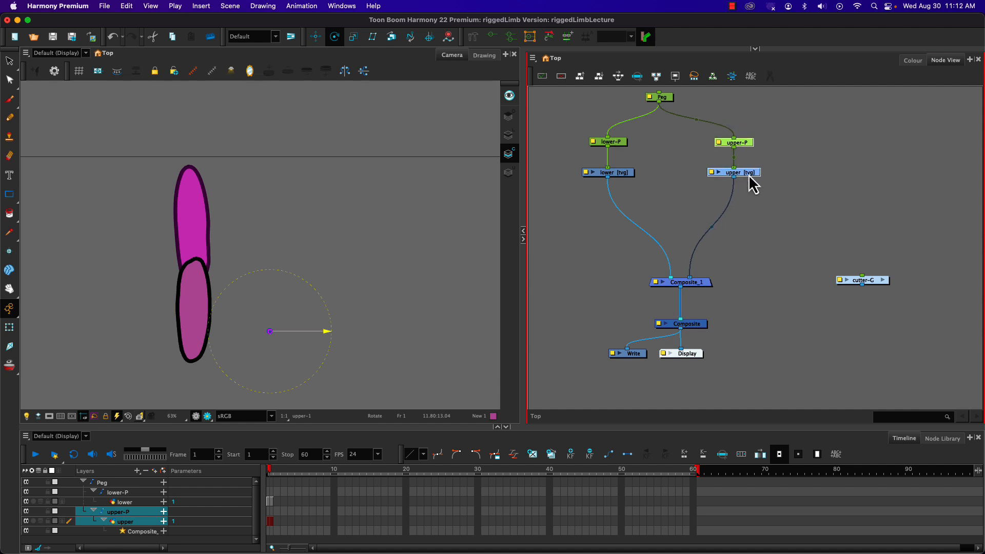
pyautogui.moveTo(588, 125); pyautogui.dragTo(767, 198)
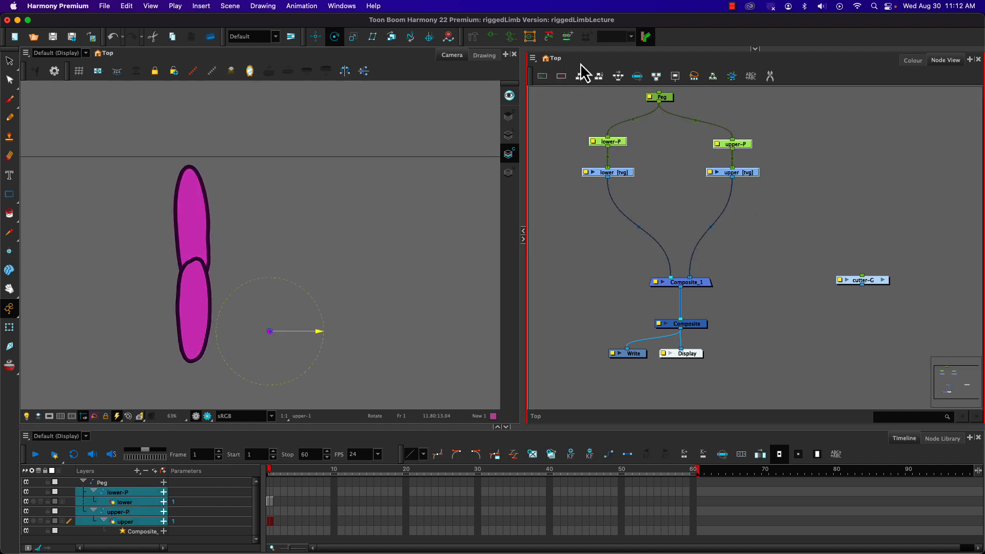
pyautogui.click(618, 76)
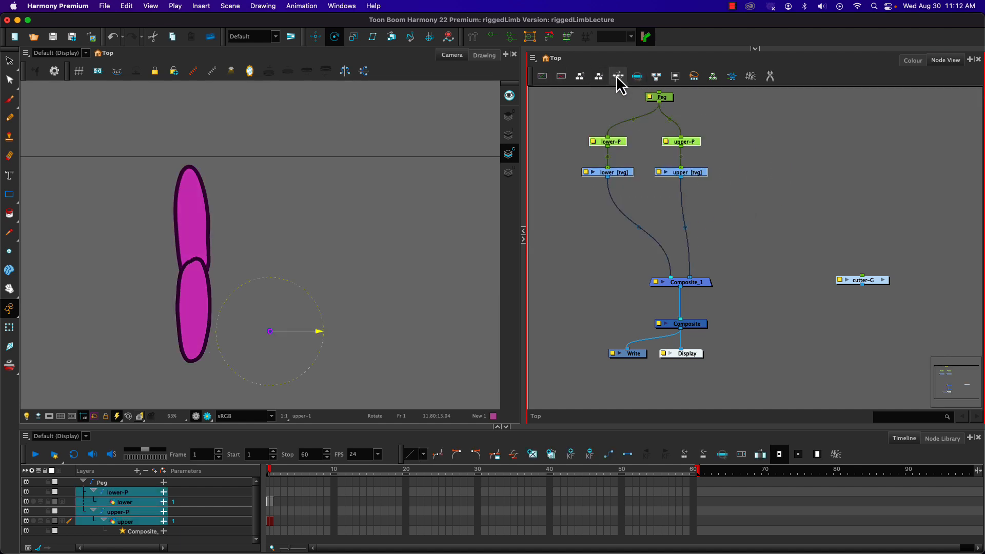
pyautogui.click(649, 156)
pyautogui.moveTo(667, 134); pyautogui.dragTo(745, 178)
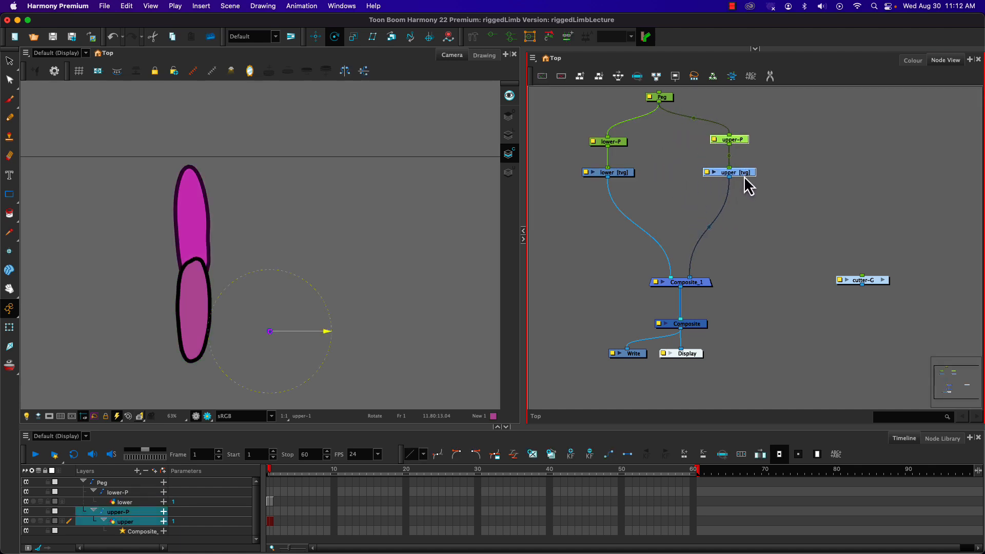
pyautogui.click(606, 262)
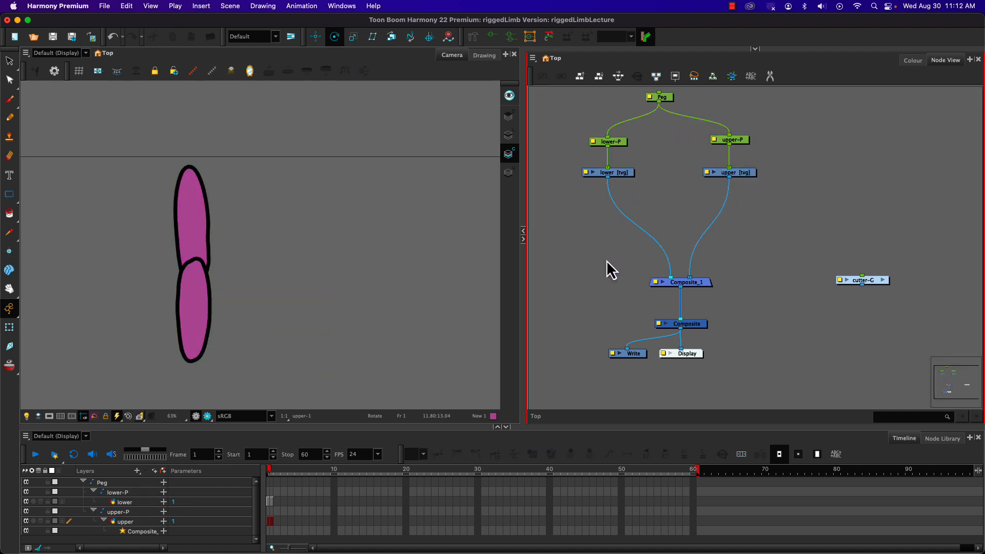
# Place the shared parent peg above upper-P and move its pivot to the upper oval's top end.
pyautogui.click(735, 142)
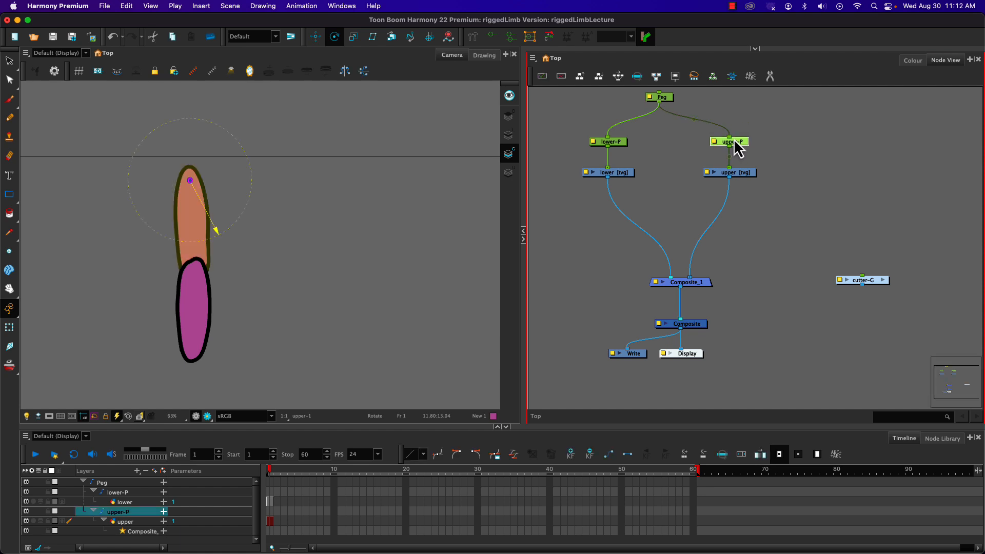
pyautogui.moveTo(662, 101); pyautogui.dragTo(739, 108)
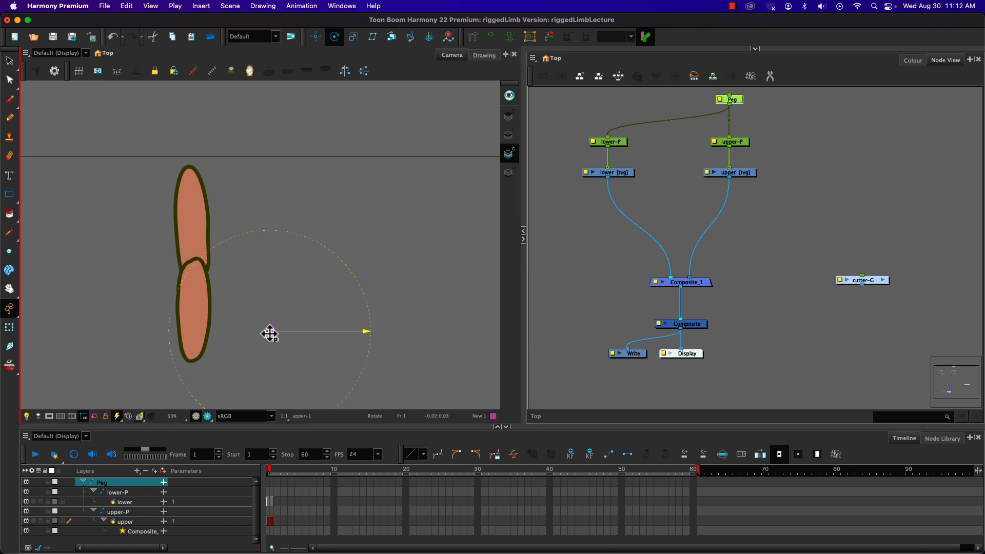
pyautogui.moveTo(269, 332); pyautogui.dragTo(189, 178)
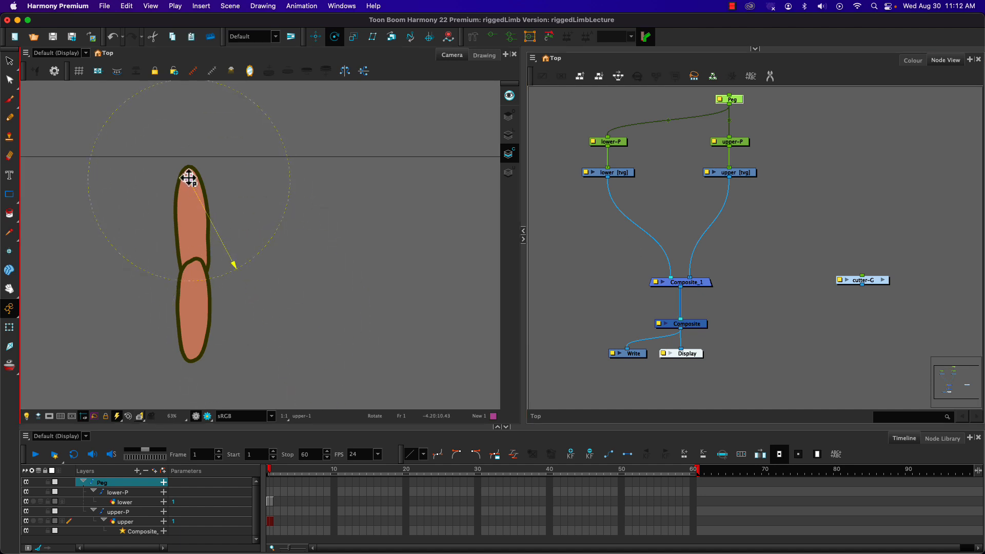
pyautogui.click(625, 275)
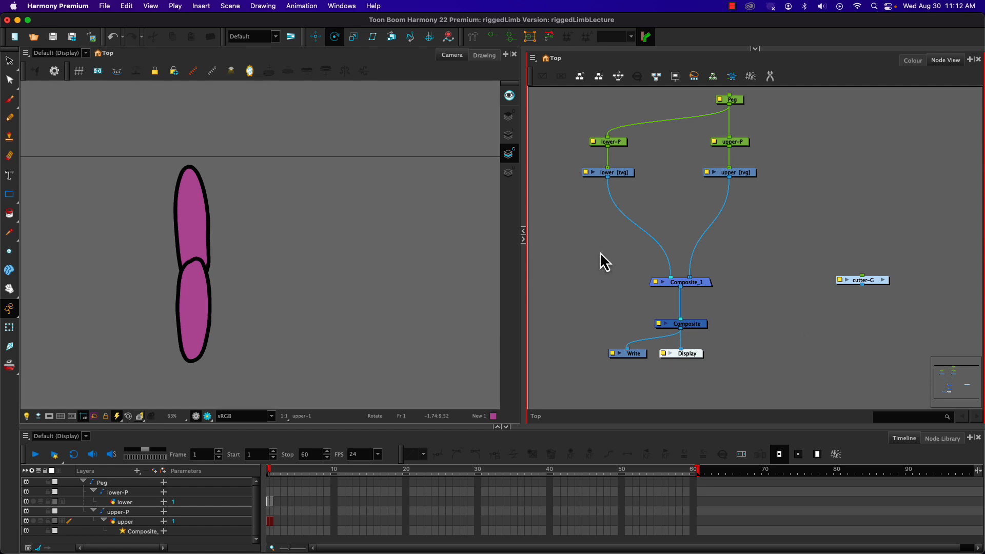
# Add an Auto-Patch node fed by the upper drawing and connect it to Composite_1 as the front input.
pyautogui.press('Tab')
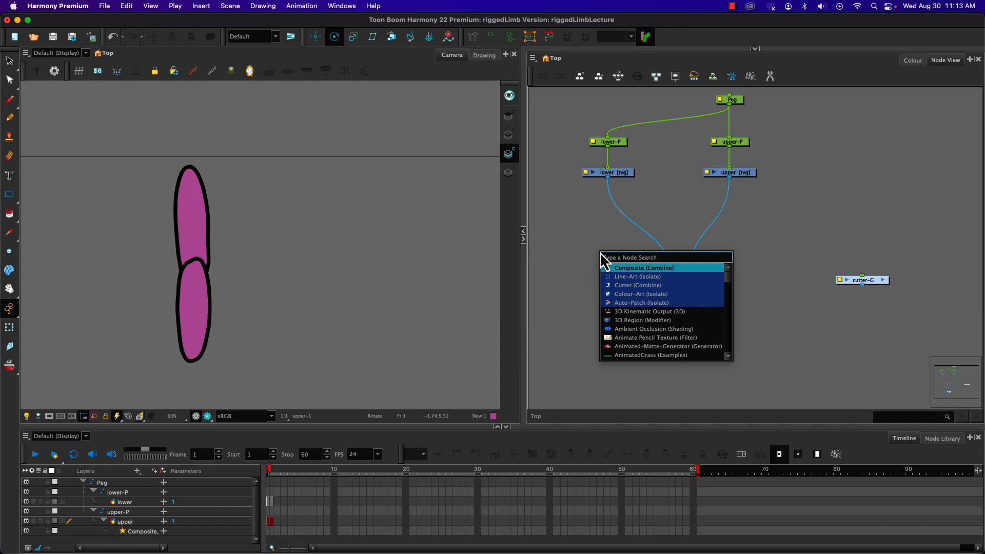
pyautogui.click(620, 304)
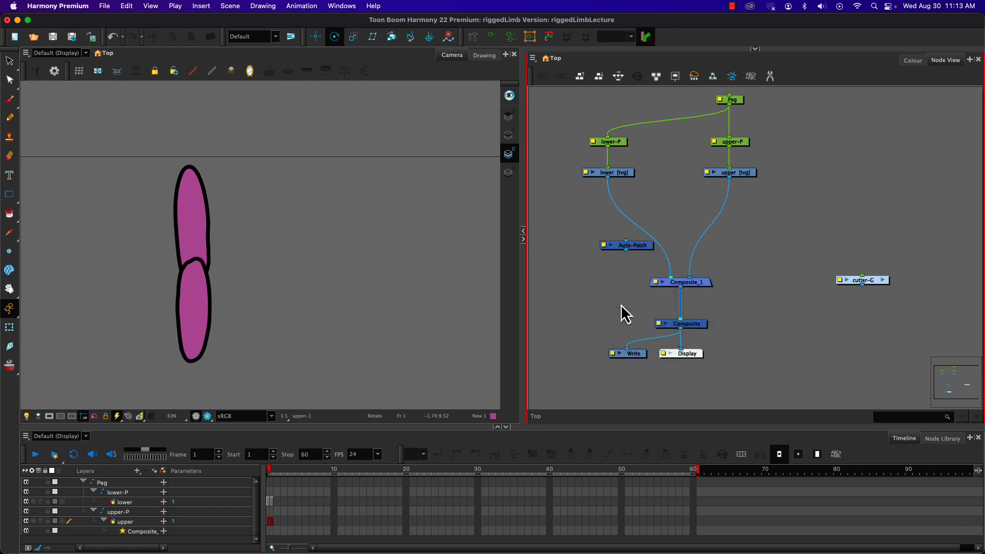
pyautogui.moveTo(633, 248); pyautogui.dragTo(682, 222)
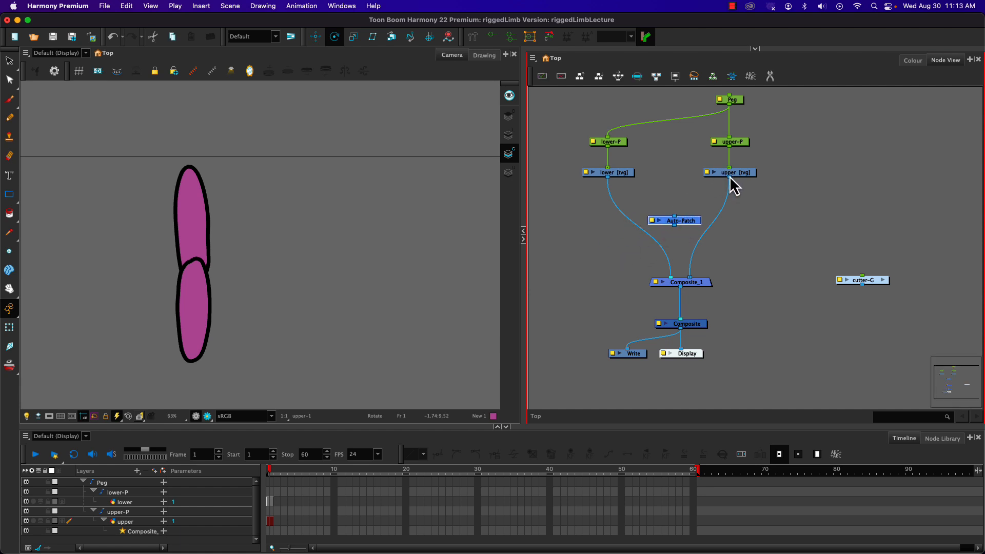
pyautogui.moveTo(729, 177)
pyautogui.mouseDown()
pyautogui.moveTo(670, 215)
pyautogui.moveTo(662, 280)
pyautogui.mouseUp()
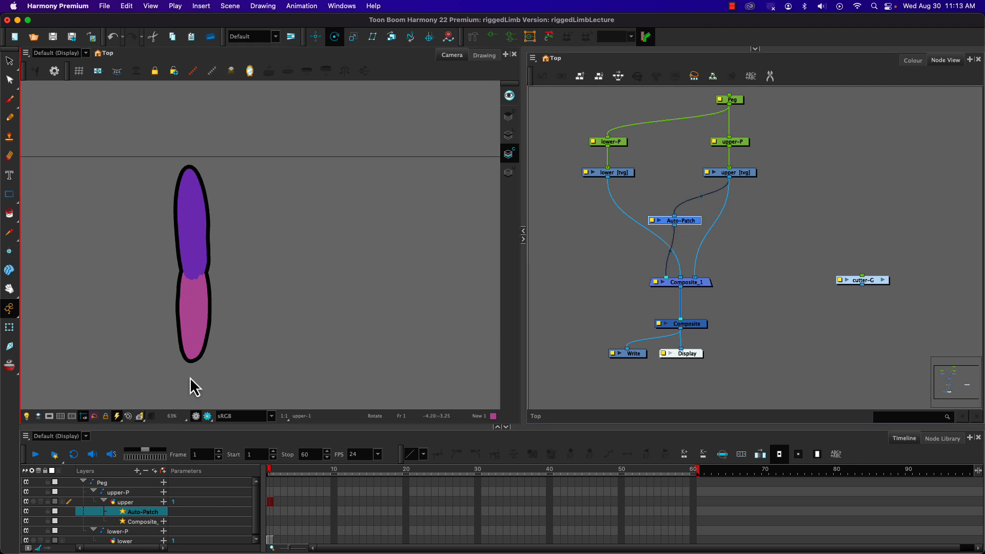
# Test the patched joint by rotating lower-P into a bent limb and back to straight with the Transform tool.
pyautogui.click(619, 144)
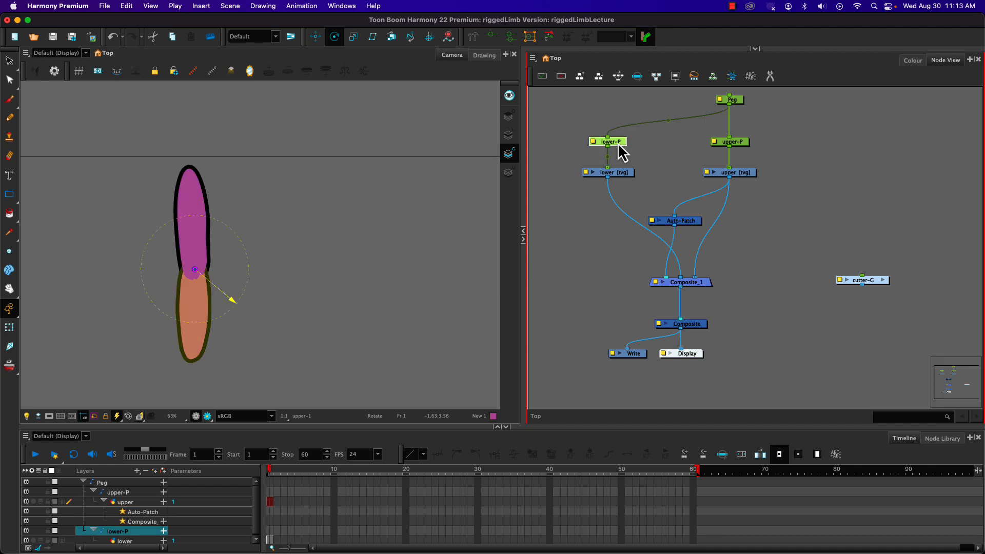
pyautogui.click(9, 328)
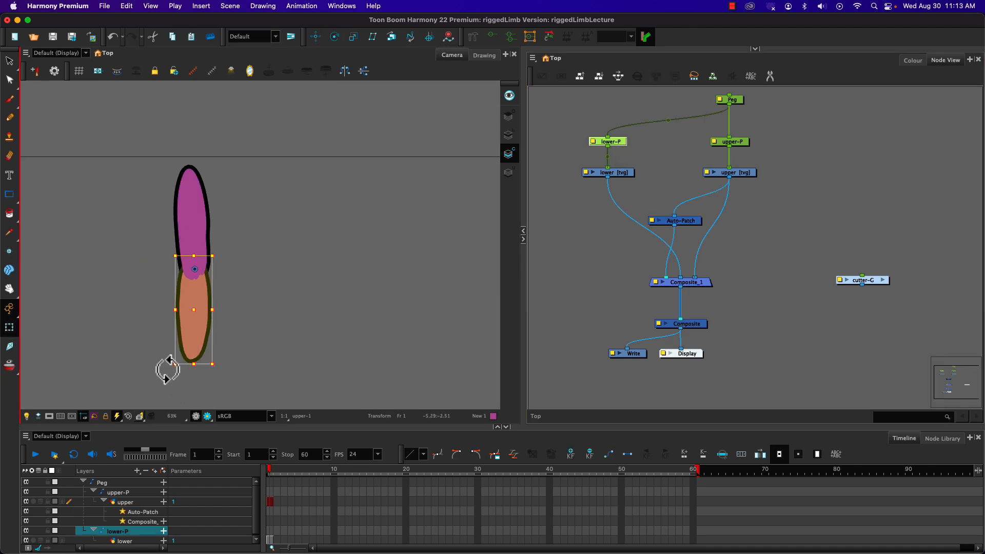
pyautogui.moveTo(165, 368); pyautogui.dragTo(253, 342)
pyautogui.click(169, 319)
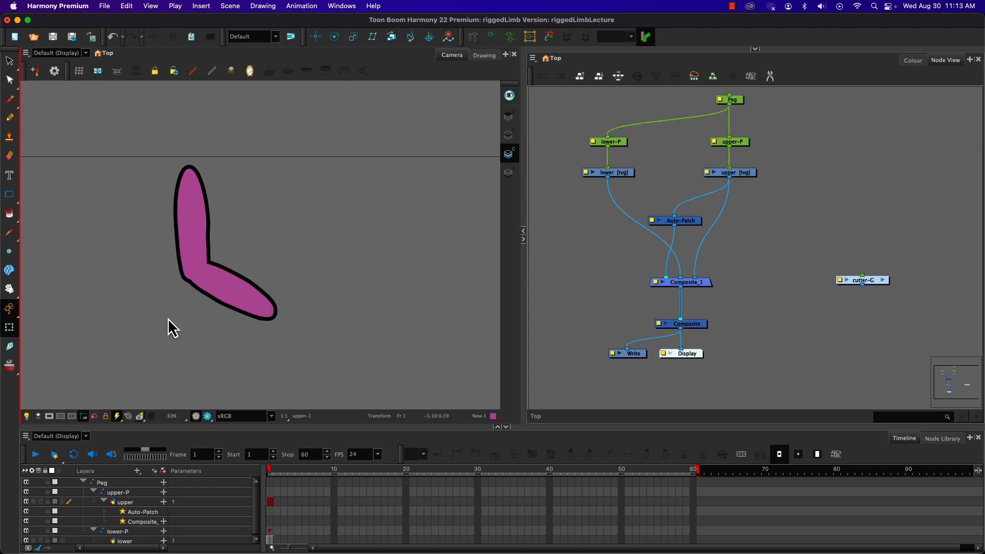
pyautogui.click(607, 144)
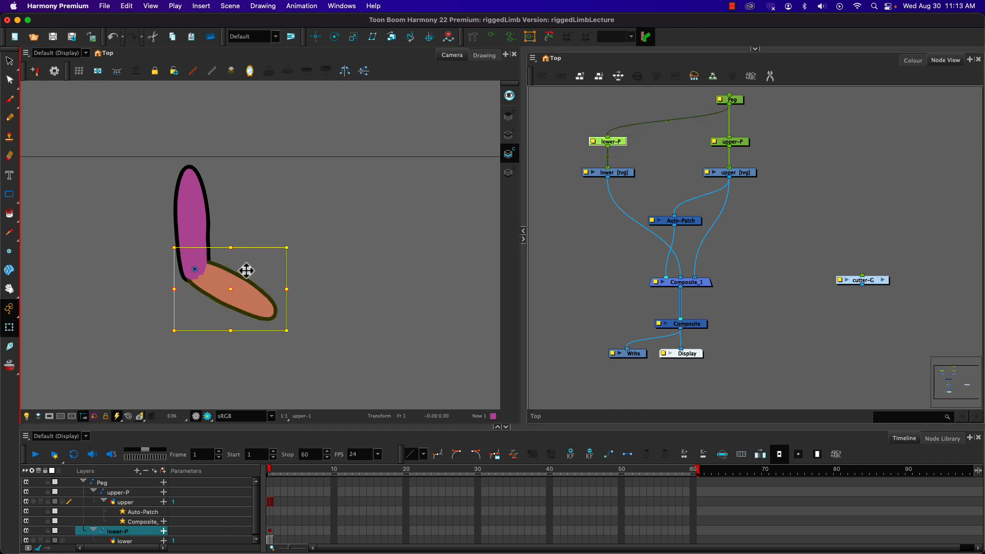
pyautogui.moveTo(164, 334); pyautogui.dragTo(138, 270)
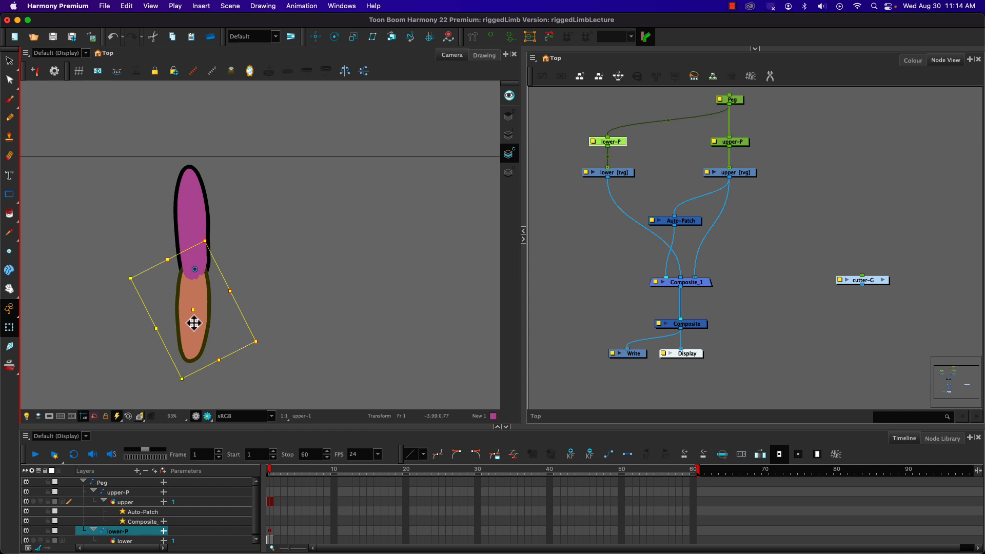
pyautogui.click(194, 323)
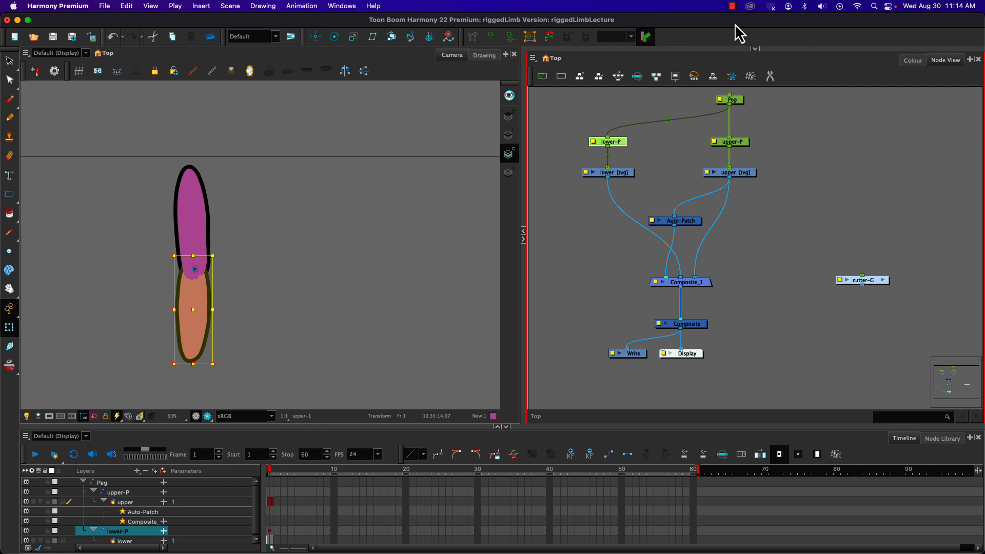
# Show the Coordinate toolbar, nudge lower-P forward to 0.001 F and reset its Z position to 0.
pyautogui.rightClick(734, 37)
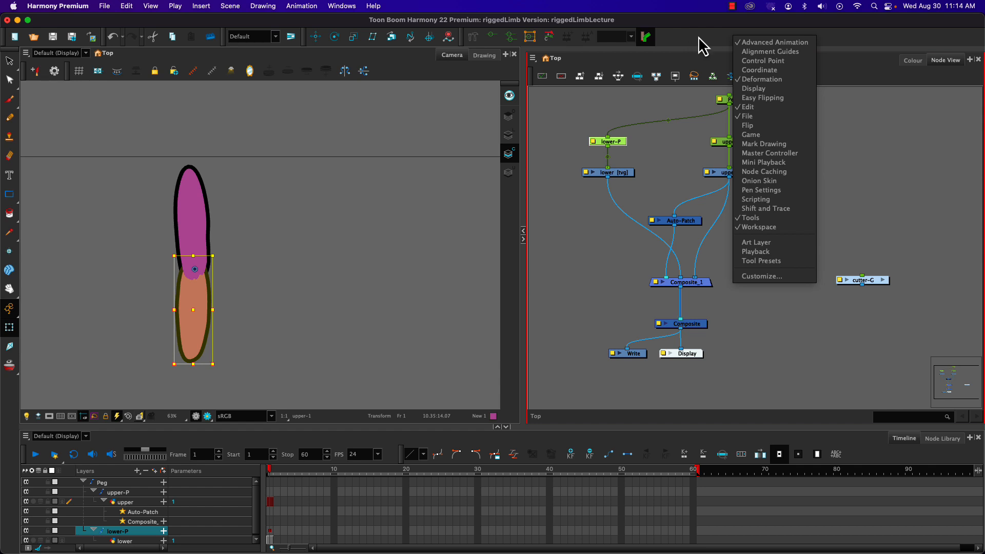
pyautogui.click(752, 73)
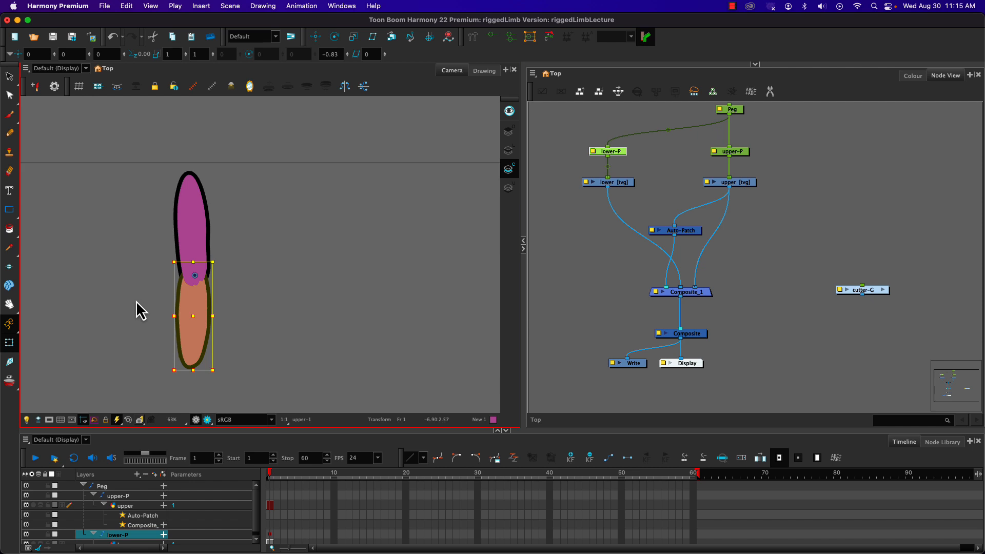
pyautogui.hotkey('alt', 'Up')
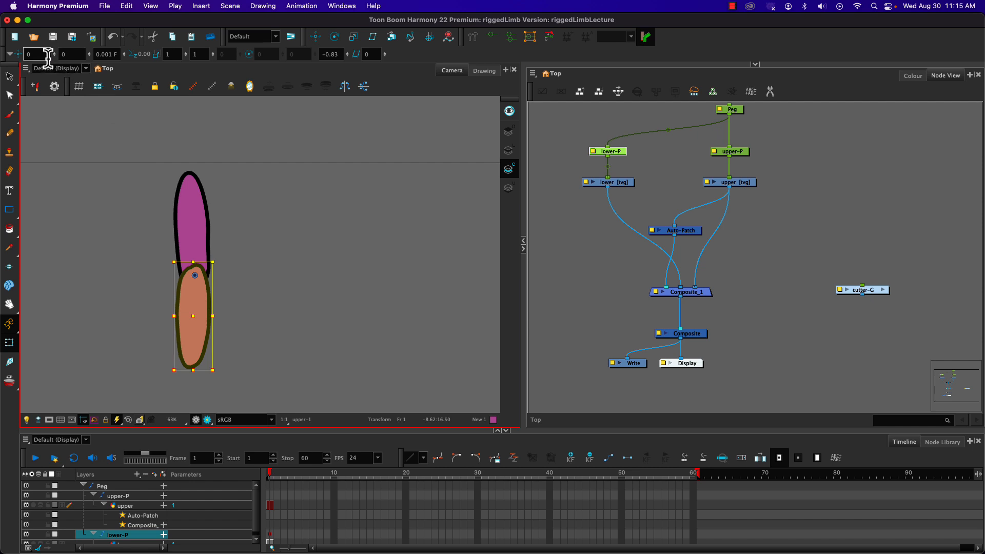
pyautogui.click(112, 54)
pyautogui.write('0')
pyautogui.press('Return')
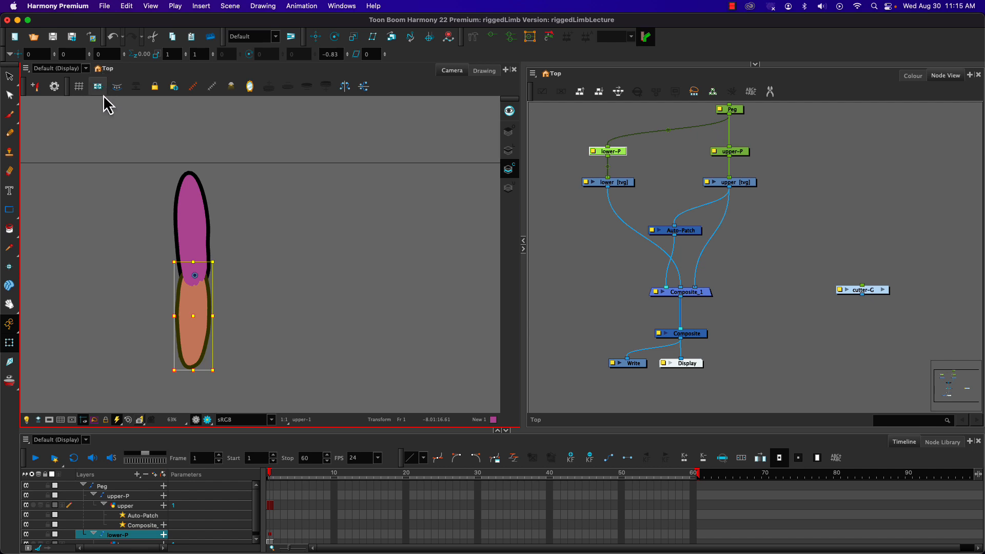
# Nudge lower-P to 0.001 B in Z and return its Z position to 0.
pyautogui.hotkey('ctrl', 'z')
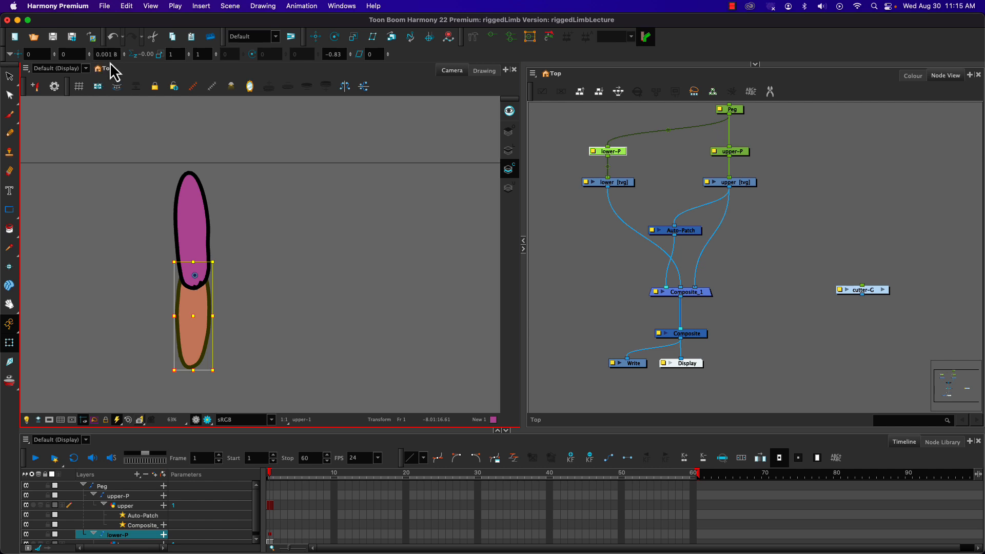
pyautogui.hotkey('ctrl', 'shift', 'z')
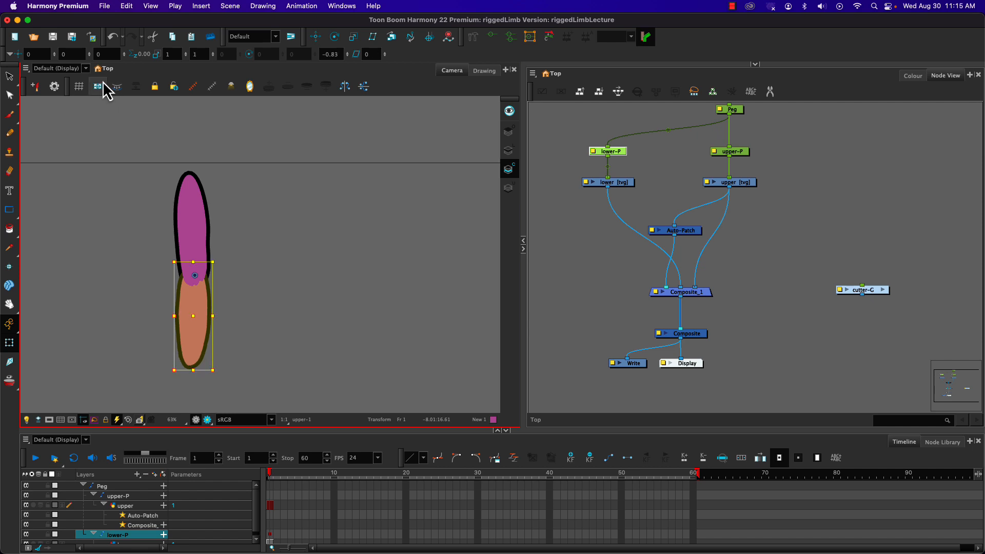
pyautogui.press('super+z')
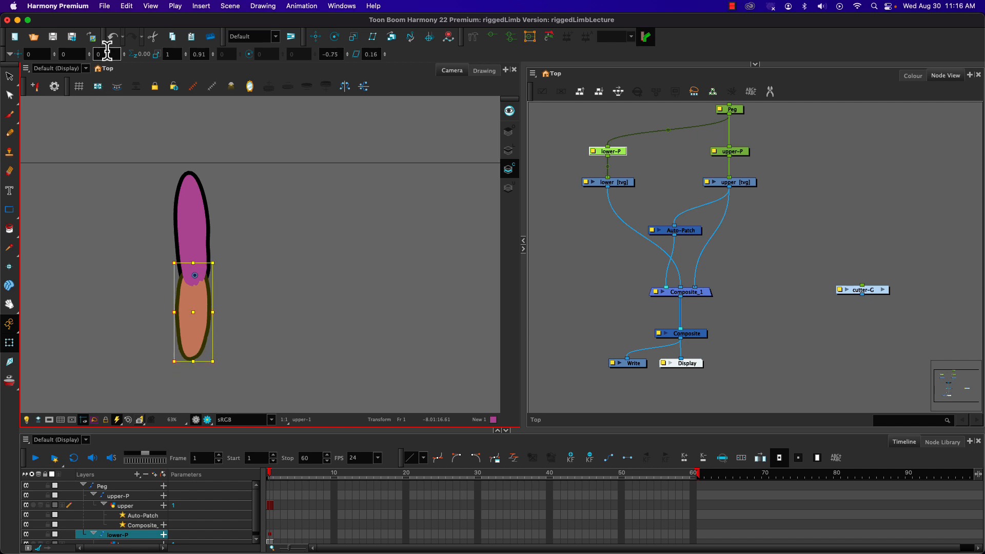
pyautogui.press('super+z')
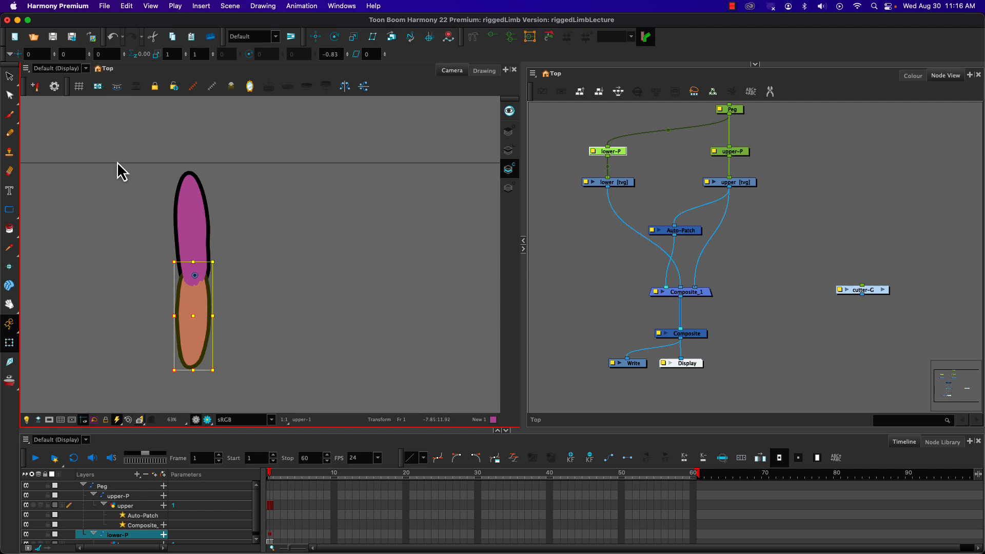
pyautogui.click(101, 54)
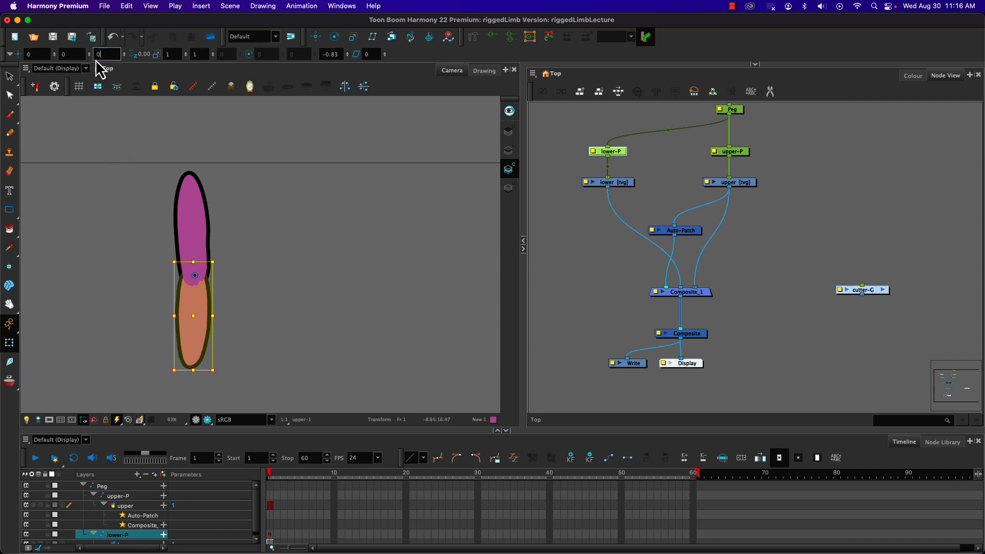
# Select lower-P through the lower oval's artwork and nudge it backward and forward in Z to compare the layering at the joint.
pyautogui.click(176, 291)
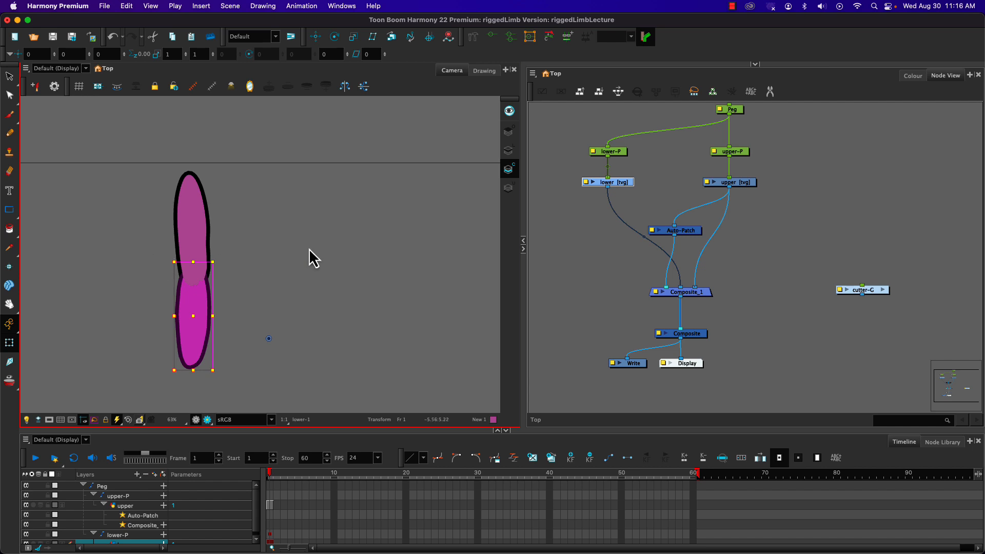
pyautogui.press('b')
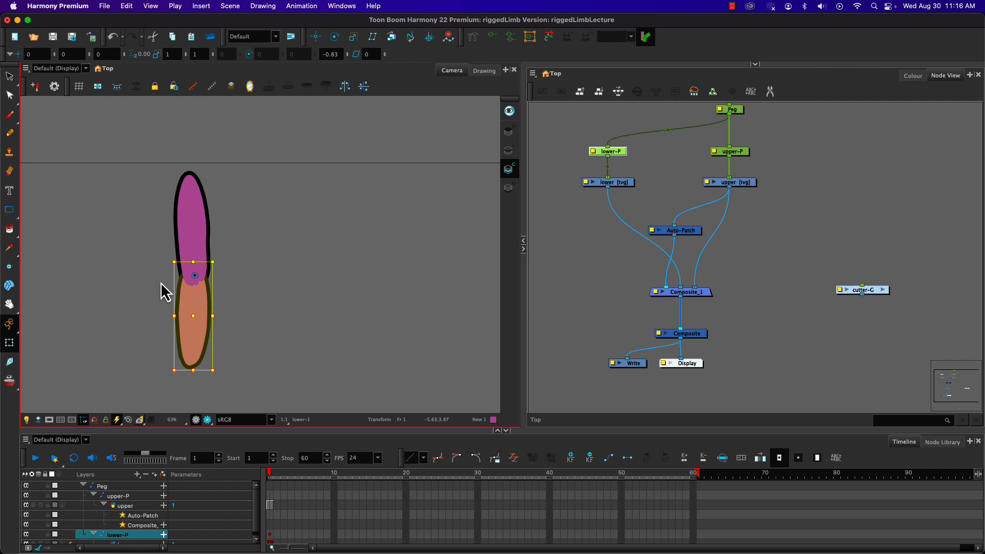
pyautogui.hotkey('alt', 'Down')
pyautogui.hotkey('alt', 'Up')
pyautogui.hotkey('alt', 'Up')
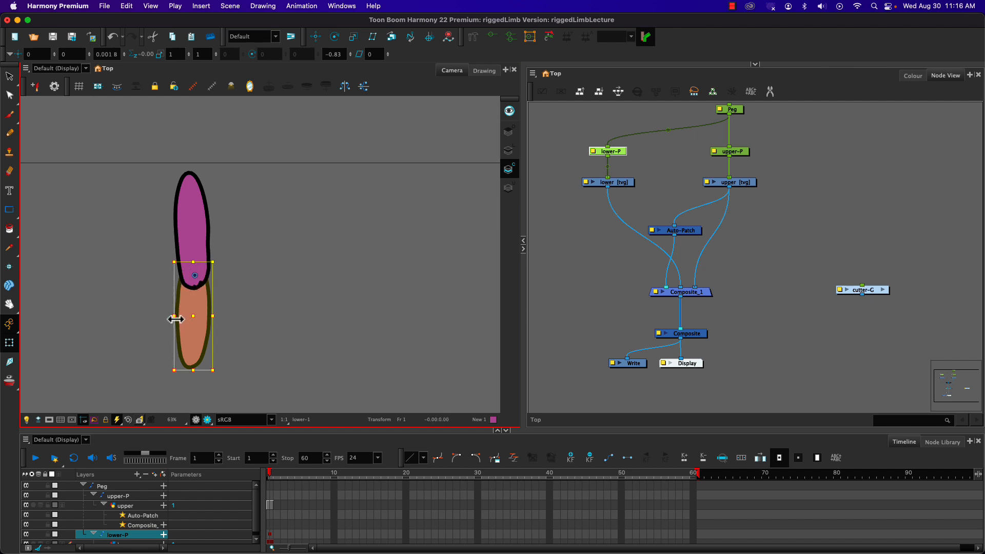
pyautogui.hotkey('alt', 'Up')
pyautogui.hotkey('alt', 'Up')
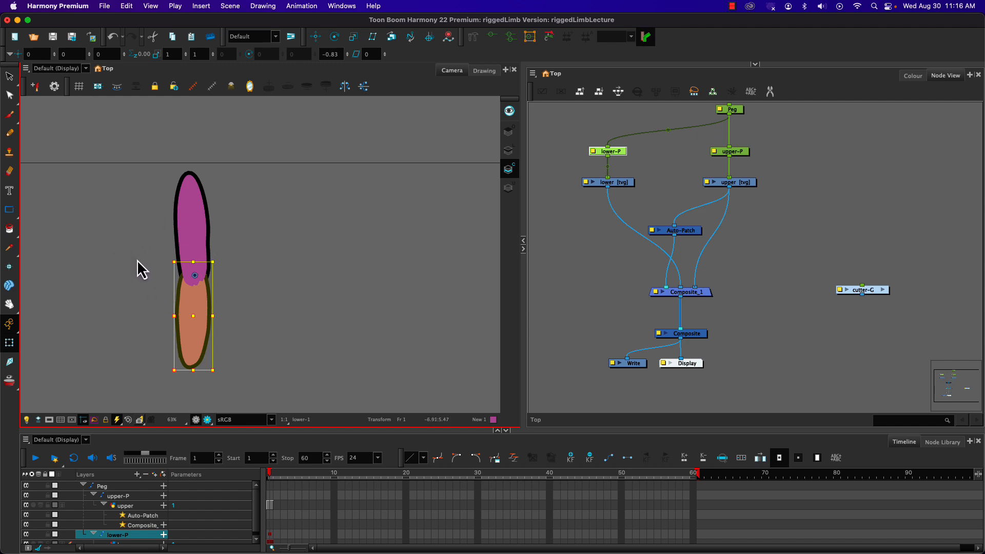
pyautogui.hotkey('alt', 'Up')
pyautogui.hotkey('alt', 'Down')
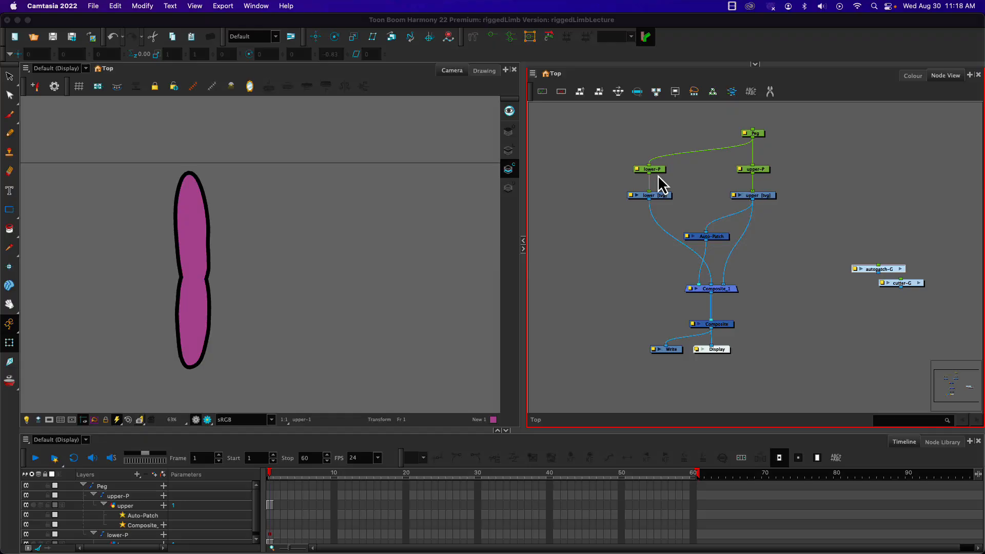
pyautogui.click(648, 173)
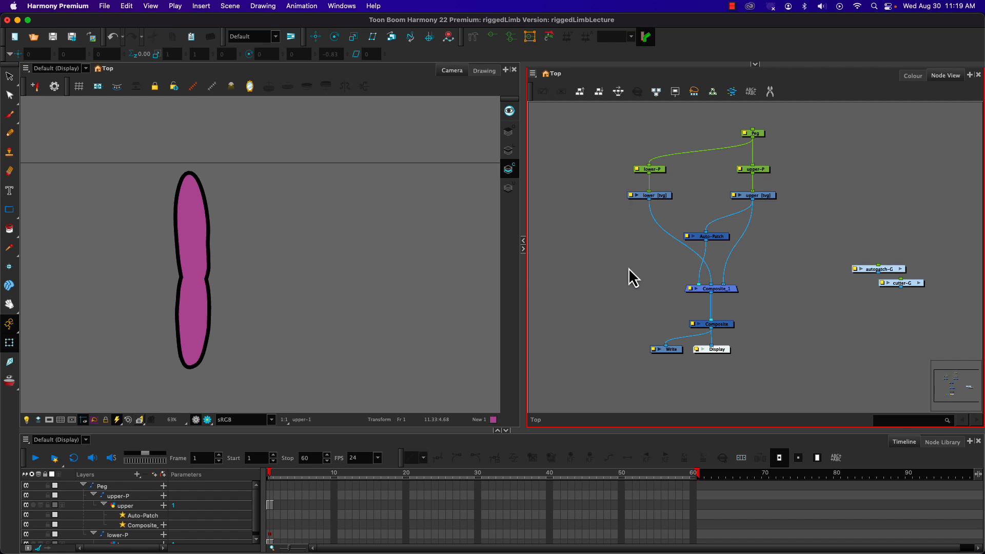
# Add a Line-Art node in the empty area beside the limb's node network.
pyautogui.scroll(1, 629, 268)
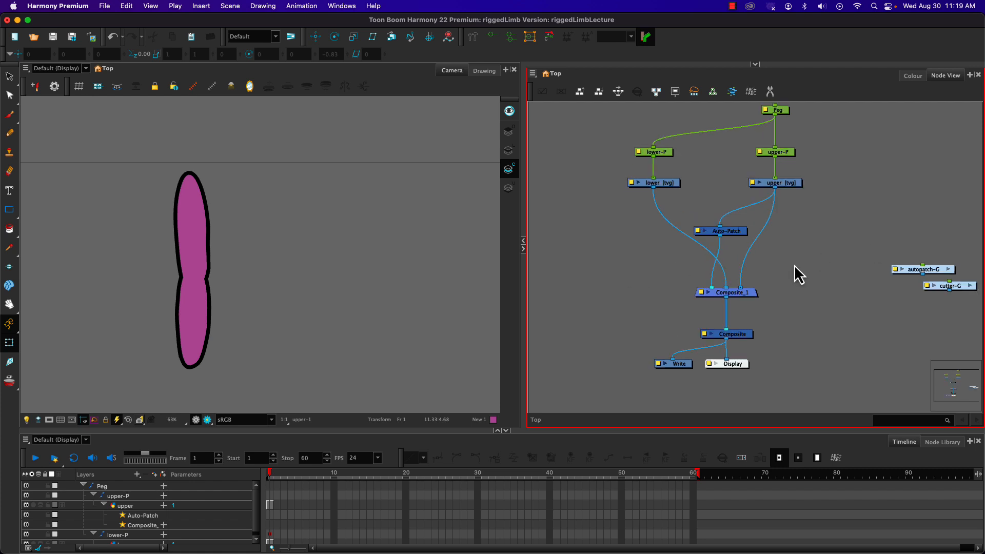
pyautogui.moveTo(794, 265); pyautogui.dragTo(786, 282)
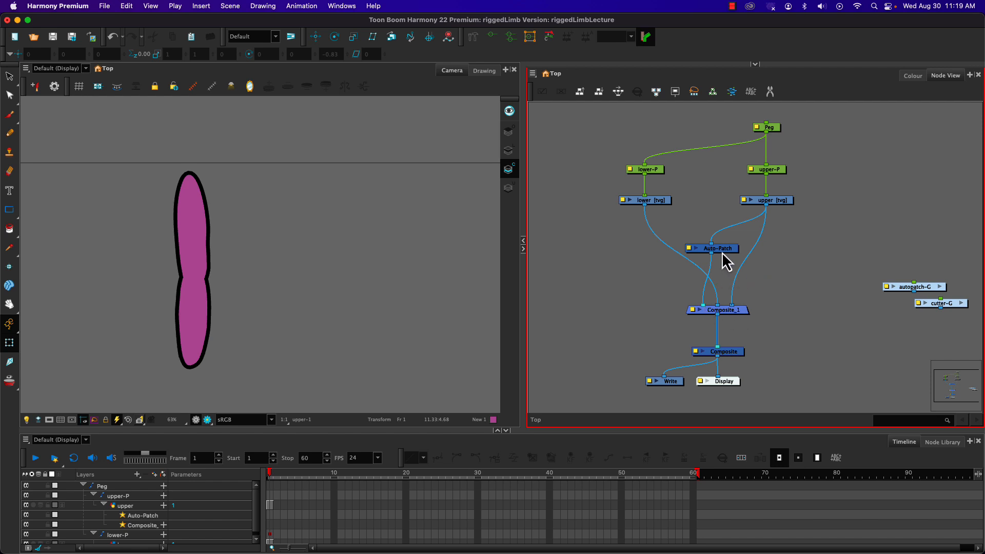
pyautogui.press('Tab')
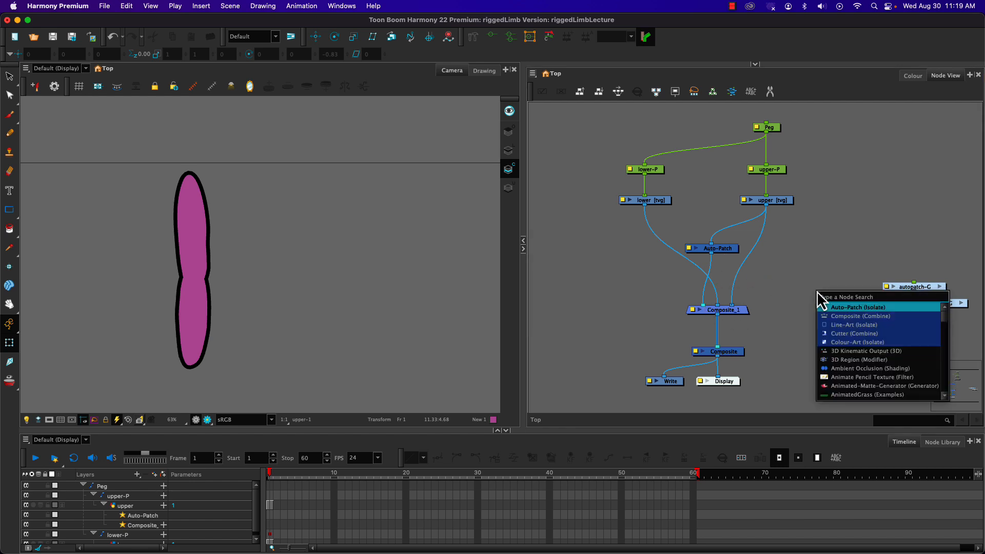
pyautogui.write('li')
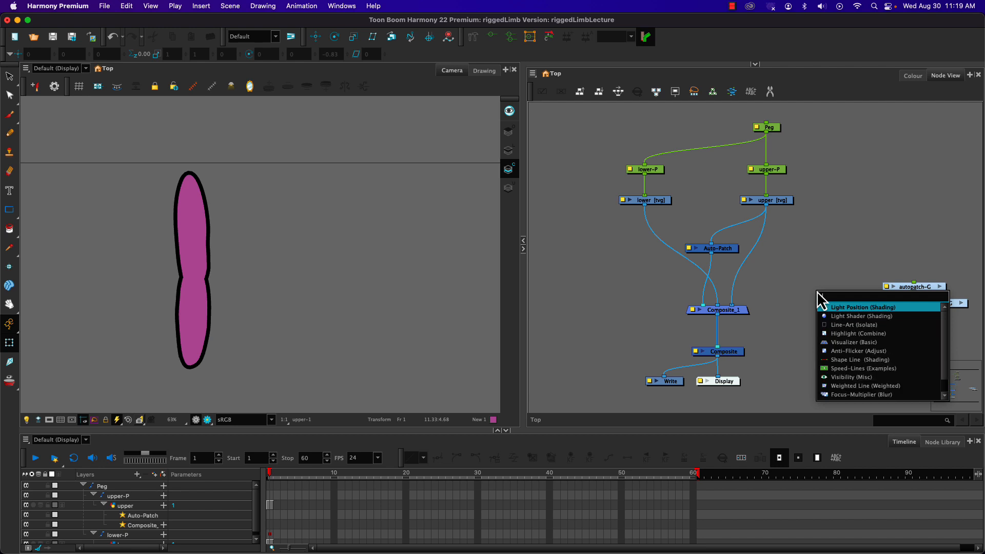
pyautogui.write('ne')
pyautogui.press('Return')
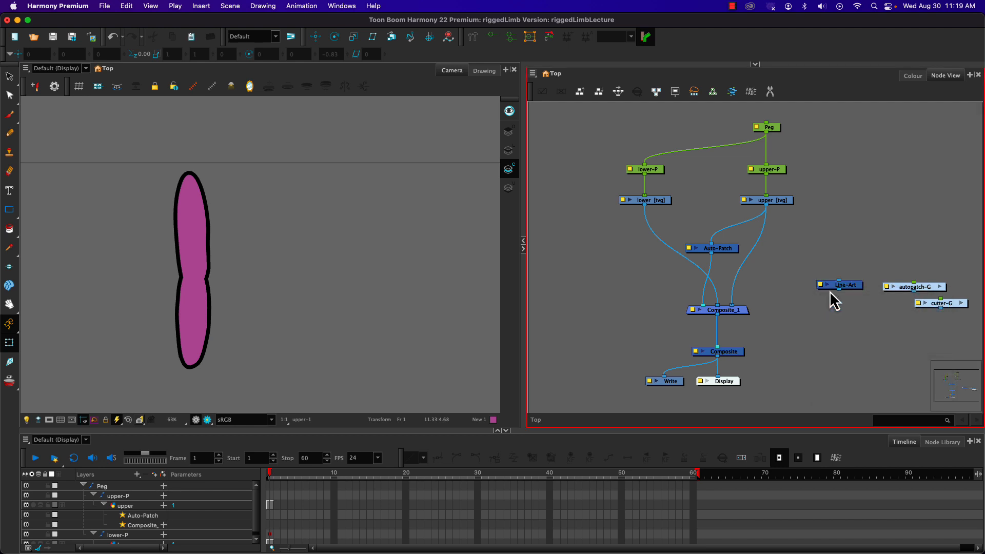
# Add a Colour-Art node and place it beside the Auto-Patch node.
pyautogui.press('Tab')
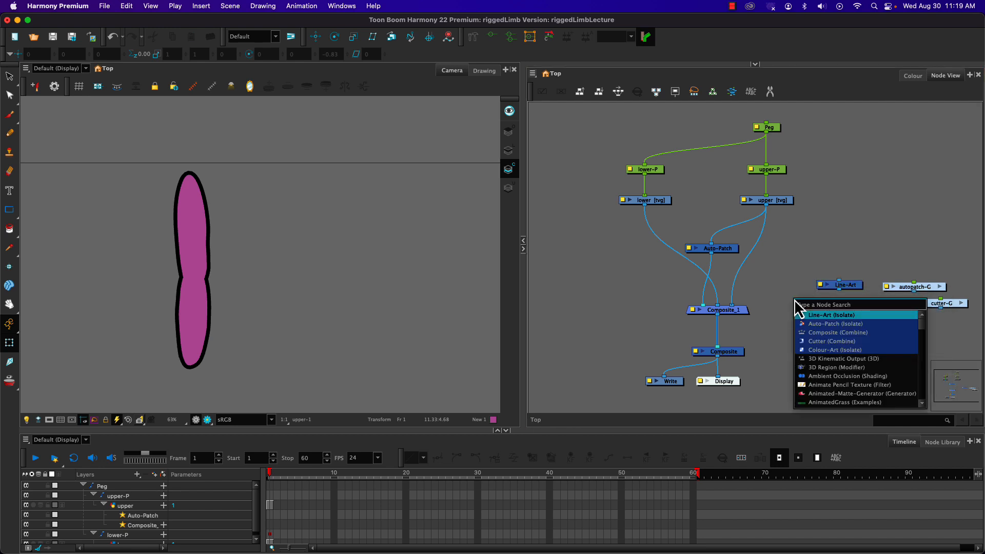
pyautogui.write('colou')
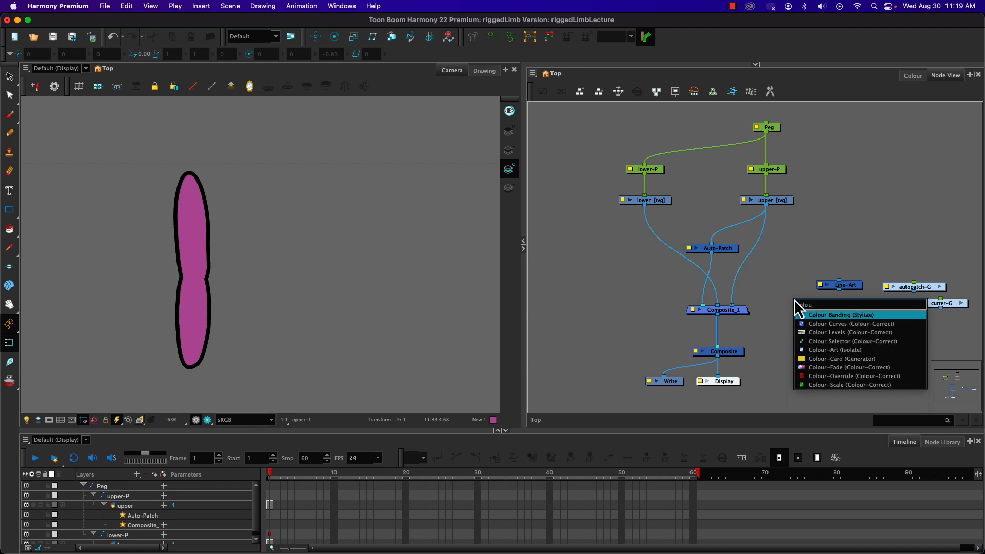
pyautogui.click(815, 353)
pyautogui.moveTo(829, 294); pyautogui.dragTo(816, 252)
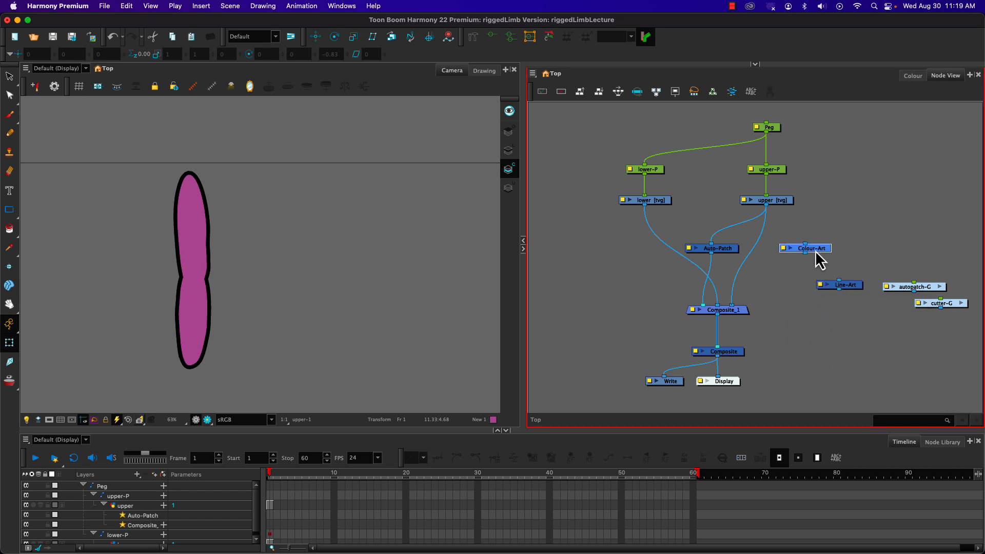
# Detach Auto-Patch from the upper drawing and Composite_1, park it near Line-Art, and move Colour-Art farther from the network.
pyautogui.click(724, 251)
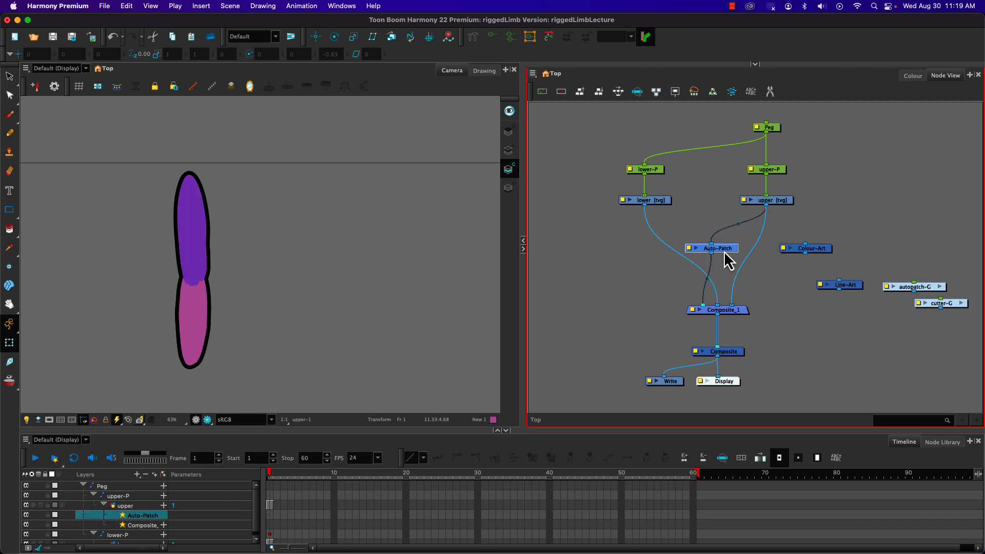
pyautogui.moveTo(724, 251); pyautogui.dragTo(815, 304)
pyautogui.click(824, 250)
pyautogui.moveTo(825, 250); pyautogui.dragTo(924, 249)
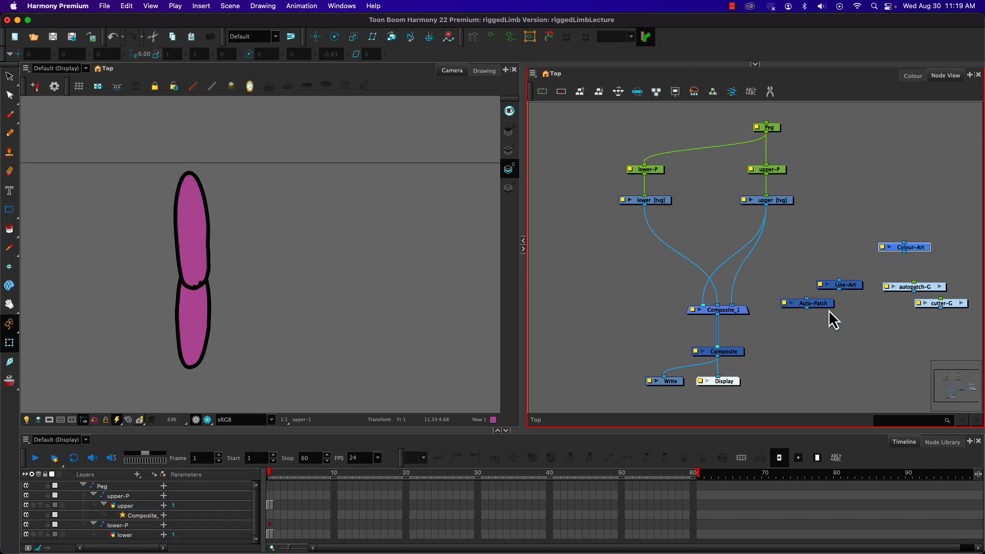
# Rename the Colour-Art node as CA in its layer properties.
pyautogui.doubleClick(911, 251)
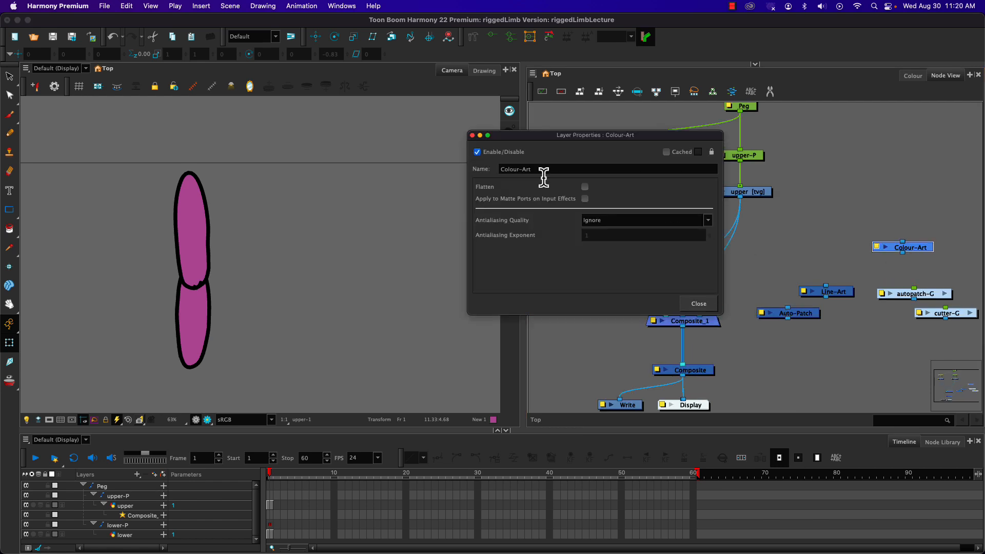
pyautogui.moveTo(538, 169); pyautogui.dragTo(497, 169)
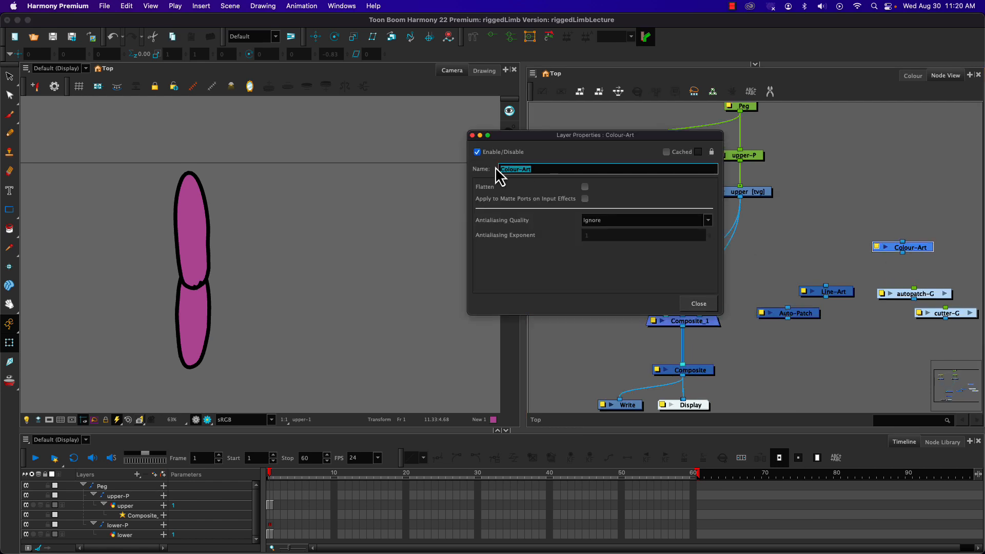
pyautogui.write('CA')
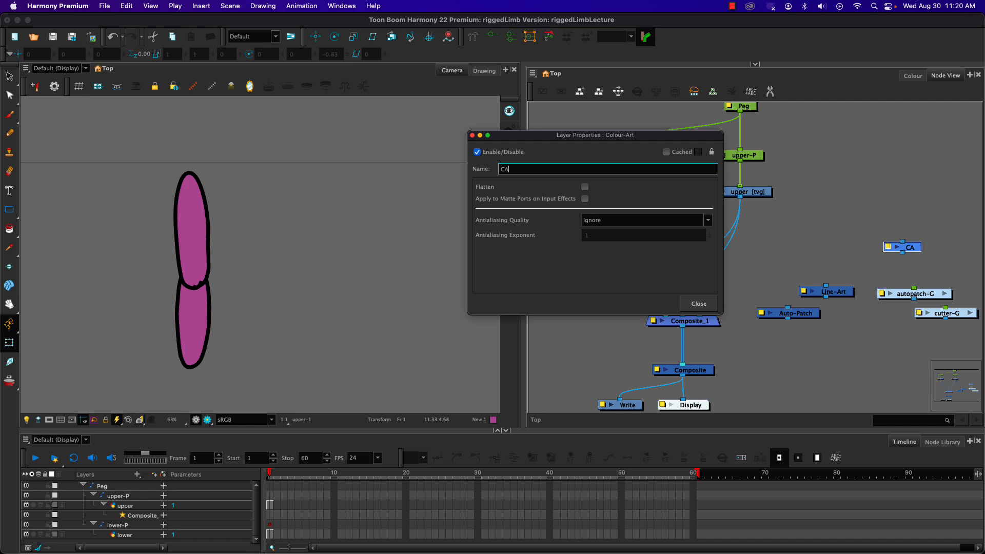
pyautogui.click(698, 303)
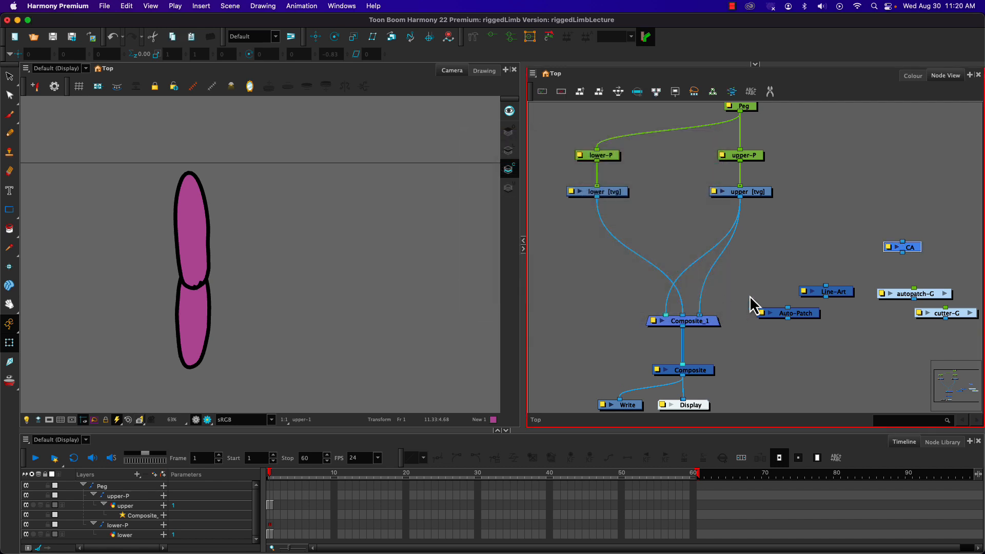
# Rename the Line-Art node as LA in its layer properties.
pyautogui.doubleClick(813, 291)
pyautogui.click(807, 292)
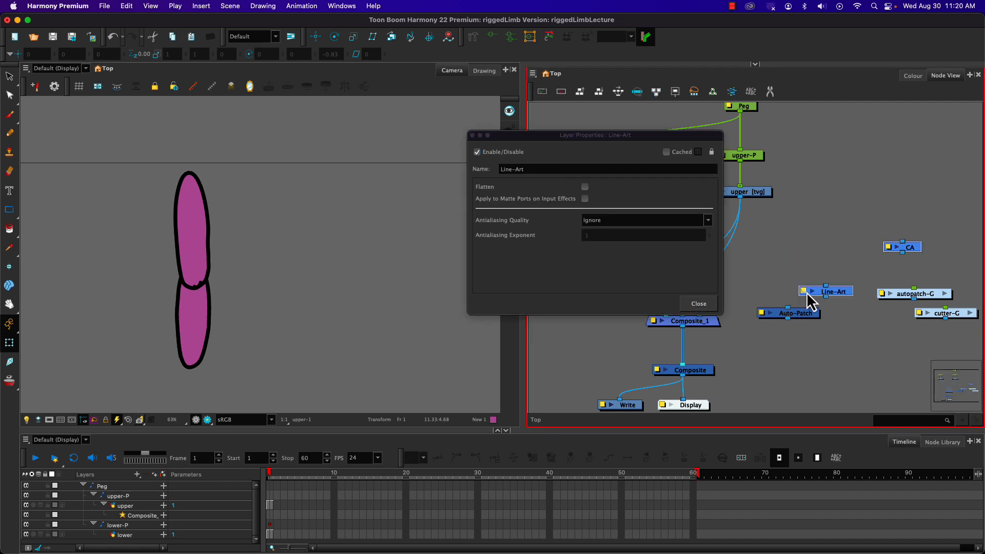
pyautogui.click(536, 165)
pyautogui.write('LA')
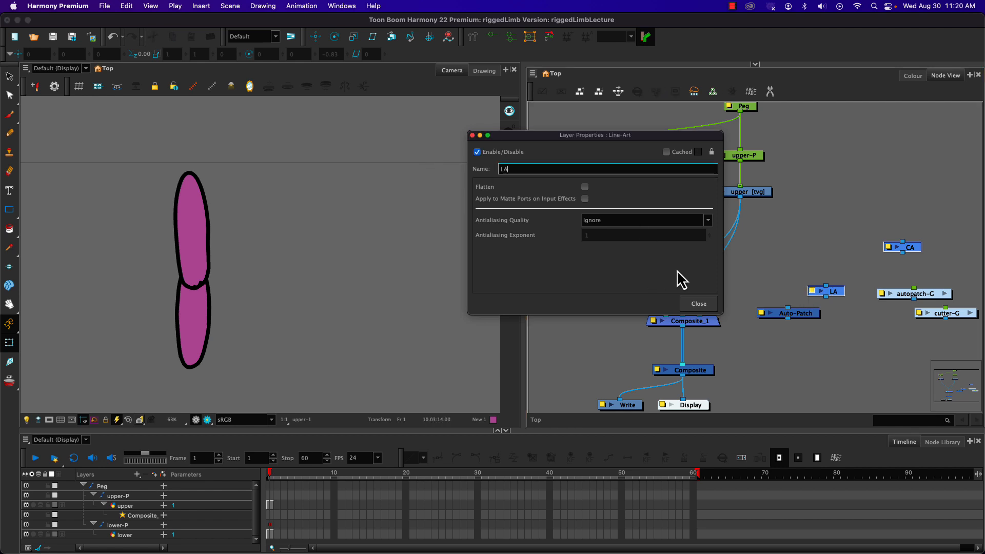
pyautogui.click(699, 303)
# Rename the Auto-Patch node as AP and line up the nodes in a row as LA, AP, CA.
pyautogui.doubleClick(800, 317)
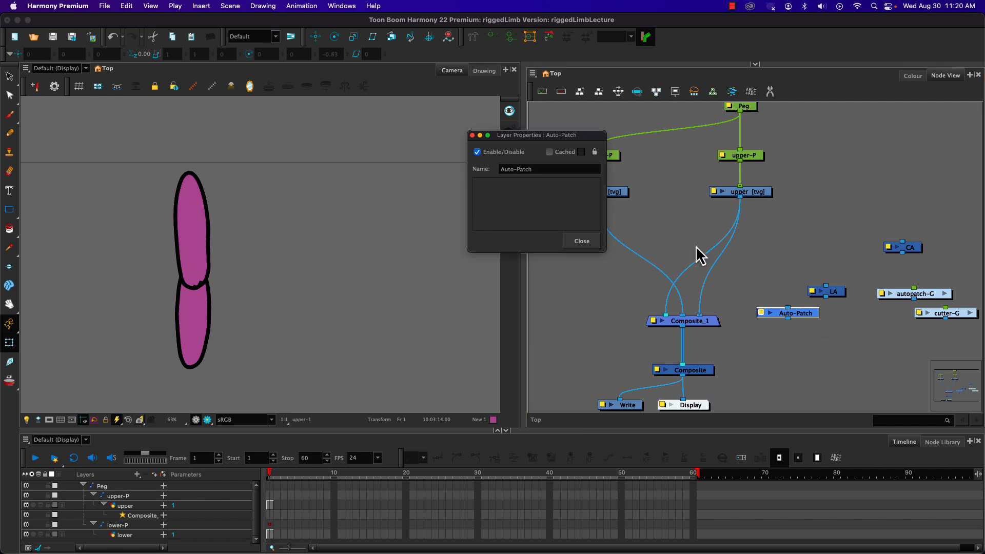
pyautogui.click(543, 166)
pyautogui.write('AP')
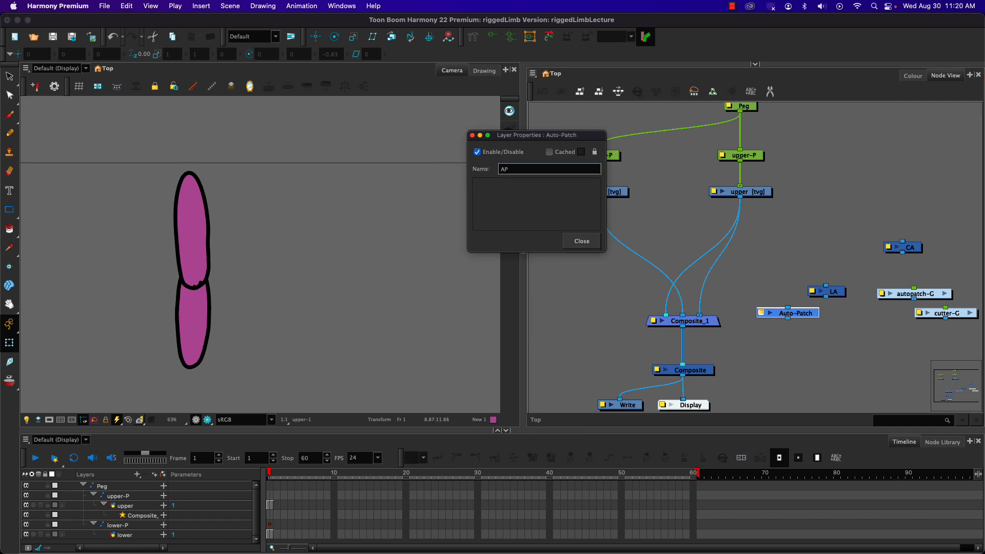
pyautogui.click(591, 240)
pyautogui.moveTo(800, 311); pyautogui.dragTo(872, 248)
pyautogui.moveTo(842, 290); pyautogui.dragTo(824, 248)
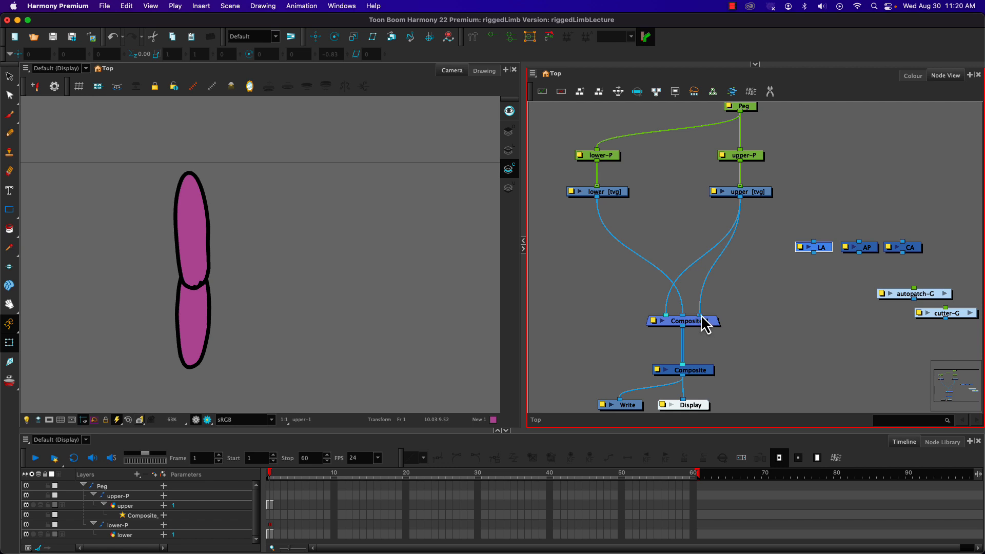
# Cut all cables between the two drawings and Composite_1, and place the LA, AP and CA row beneath the upper drawing.
pyautogui.click(770, 91)
pyautogui.moveTo(730, 279); pyautogui.dragTo(567, 264)
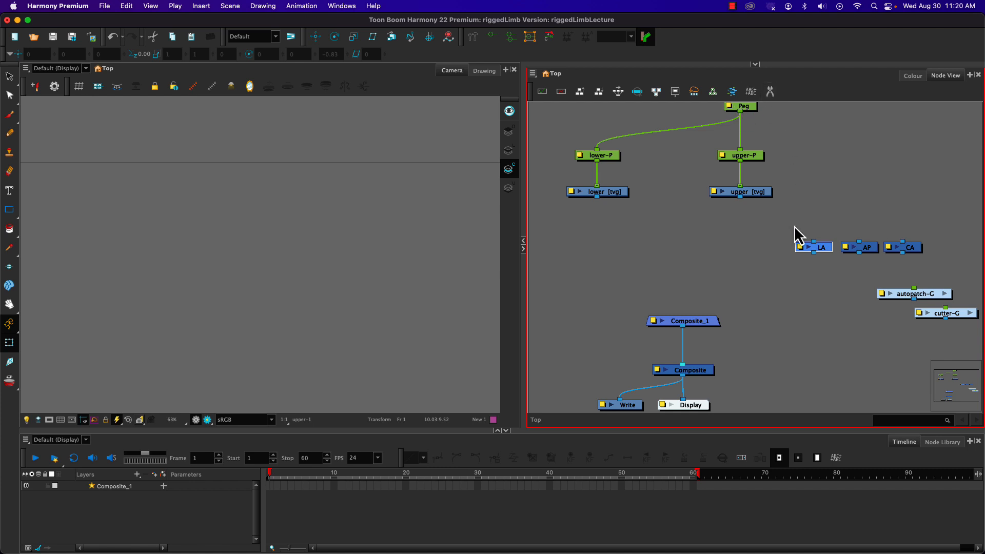
pyautogui.scroll(-1, 794, 227)
pyautogui.moveTo(793, 227)
pyautogui.mouseDown()
pyautogui.moveTo(914, 262)
pyautogui.moveTo(807, 240)
pyautogui.moveTo(796, 232)
pyautogui.moveTo(806, 226)
pyautogui.mouseUp()
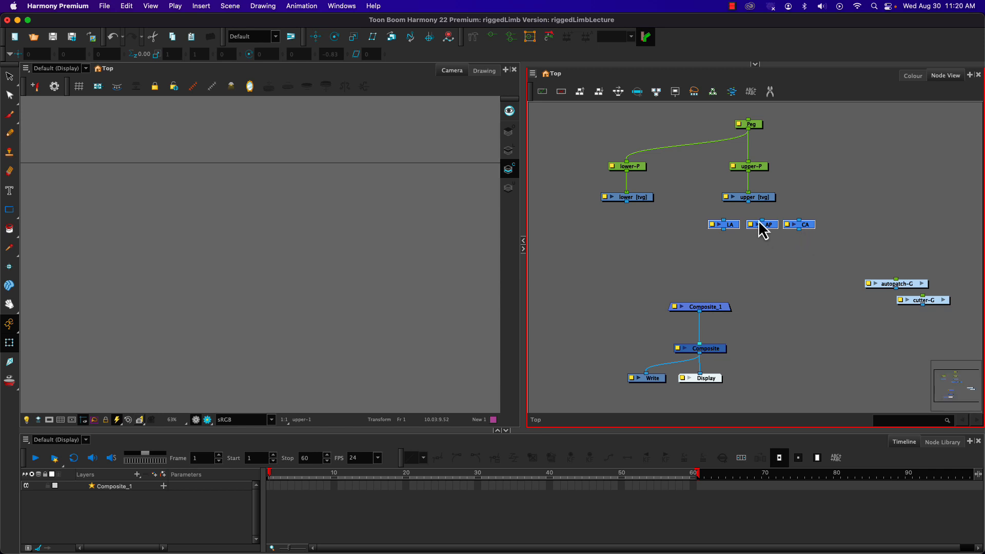
# Check the layer properties of the LA, AP and CA nodes to identify each node's type.
pyautogui.doubleClick(713, 225)
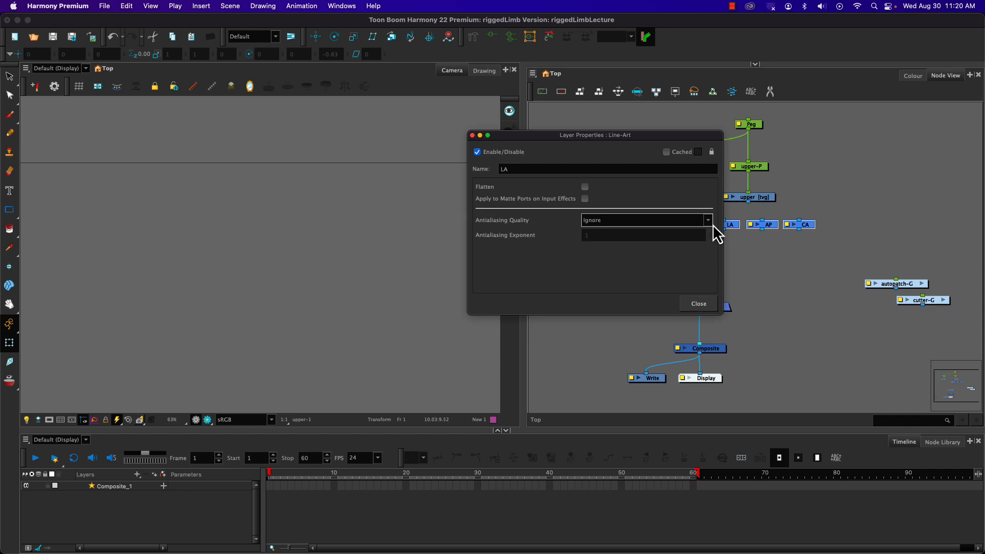
pyautogui.click(702, 303)
pyautogui.doubleClick(754, 227)
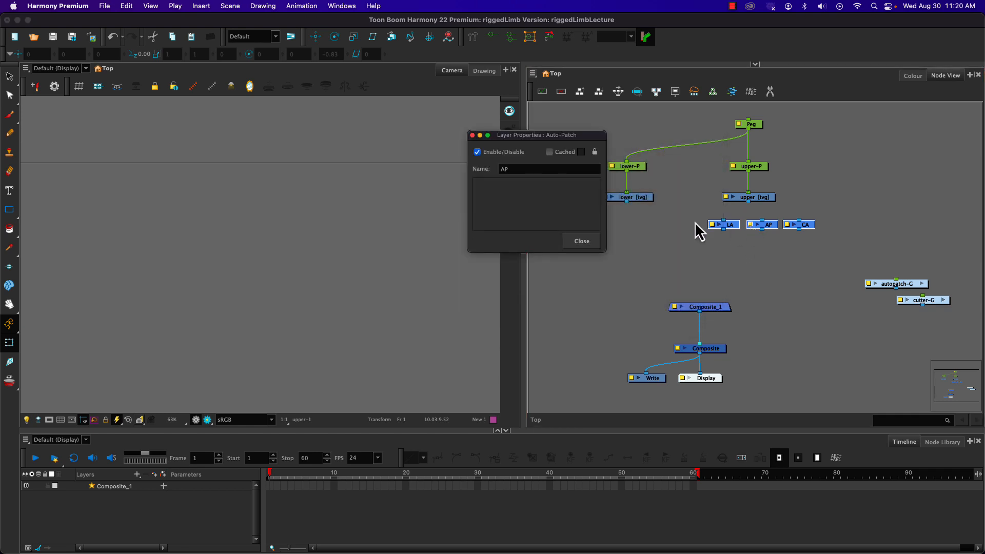
pyautogui.click(579, 245)
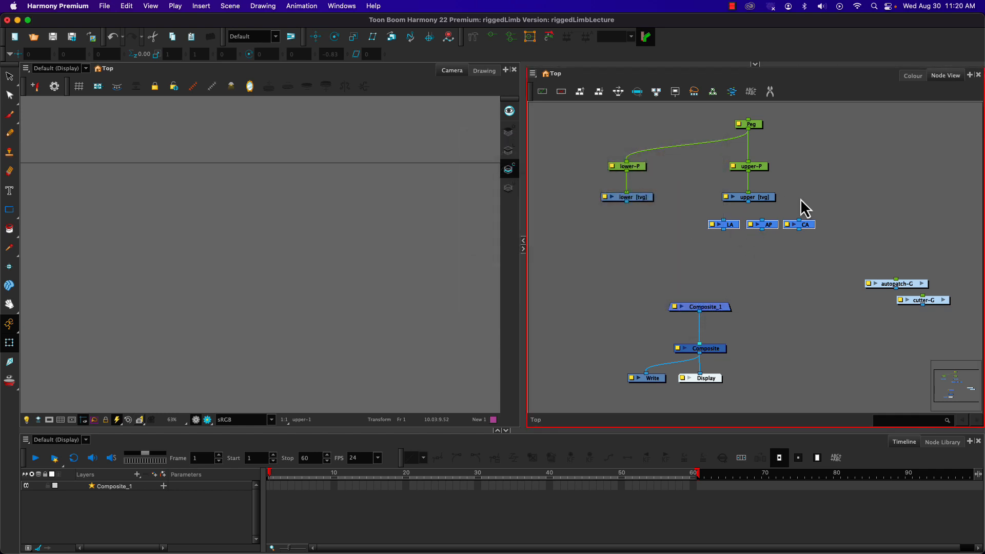
pyautogui.doubleClick(786, 225)
pyautogui.click(703, 303)
pyautogui.click(764, 273)
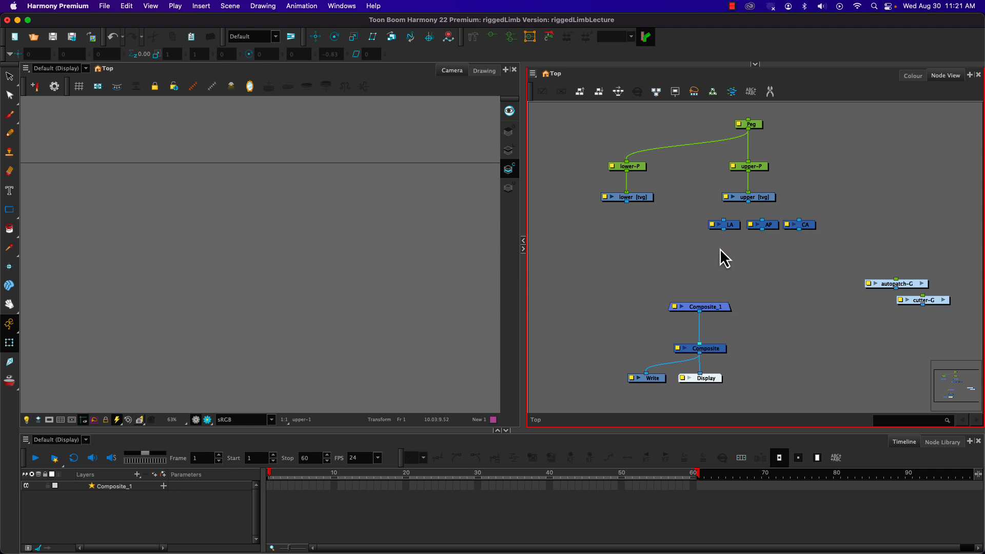
# Add a Cutter node below the row of LA, AP and CA nodes.
pyautogui.press('Tab')
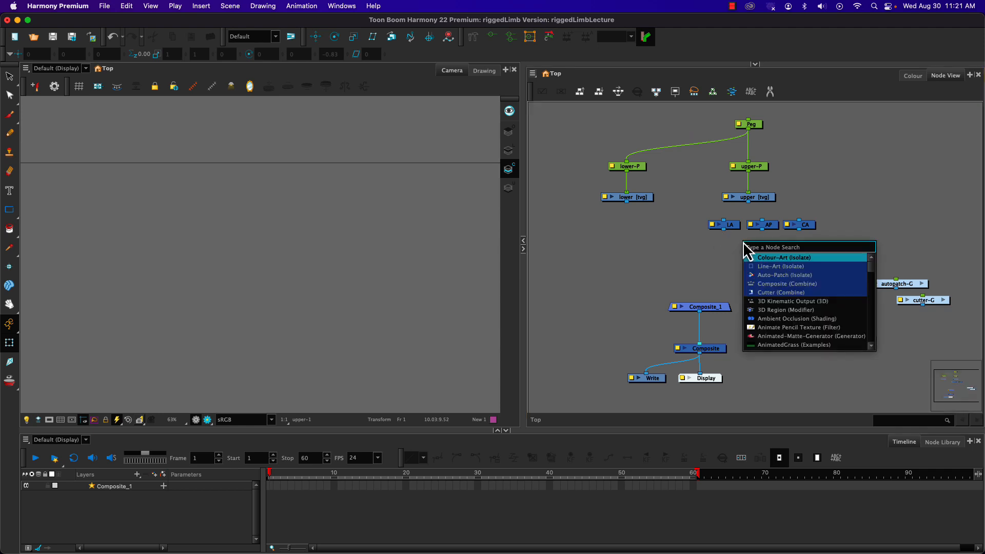
pyautogui.write('cu')
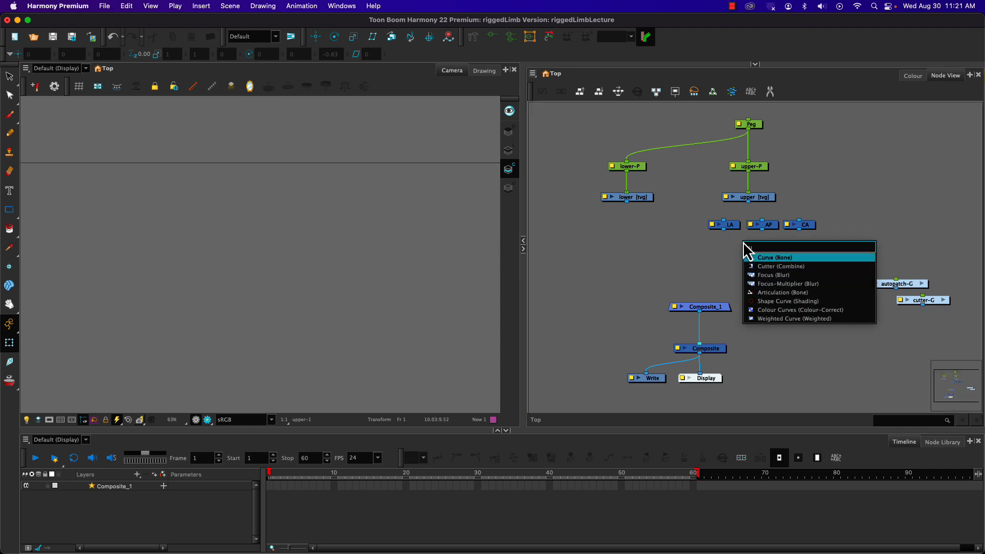
pyautogui.write('t')
pyautogui.press('Return')
# Add another Composite node below the row of LA, AP and CA nodes.
pyautogui.press('Tab')
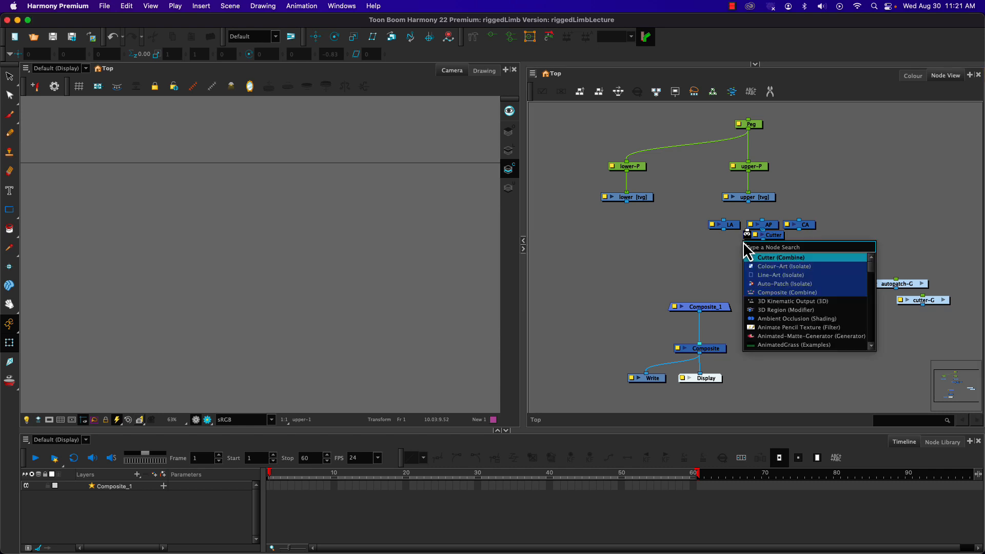
pyautogui.write('c')
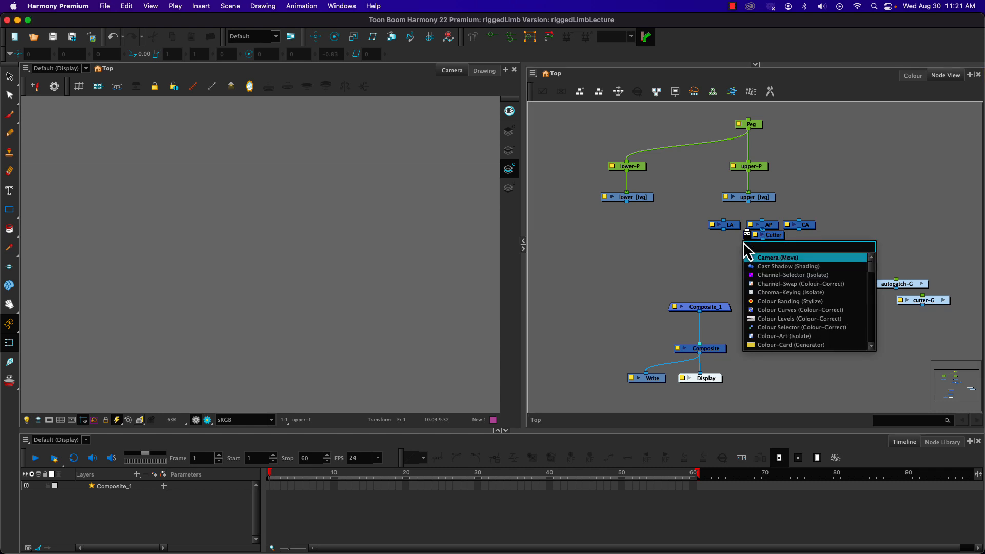
pyautogui.write('om')
pyautogui.press('Return')
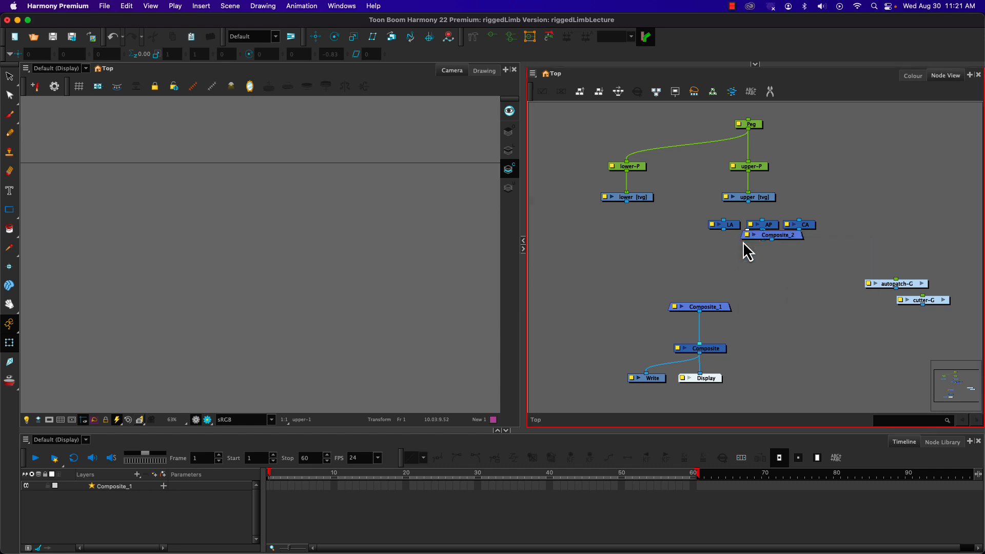
# Arrange the Cutter below LA and the new Composite below AP, both above Composite_1.
pyautogui.moveTo(790, 240); pyautogui.dragTo(759, 272)
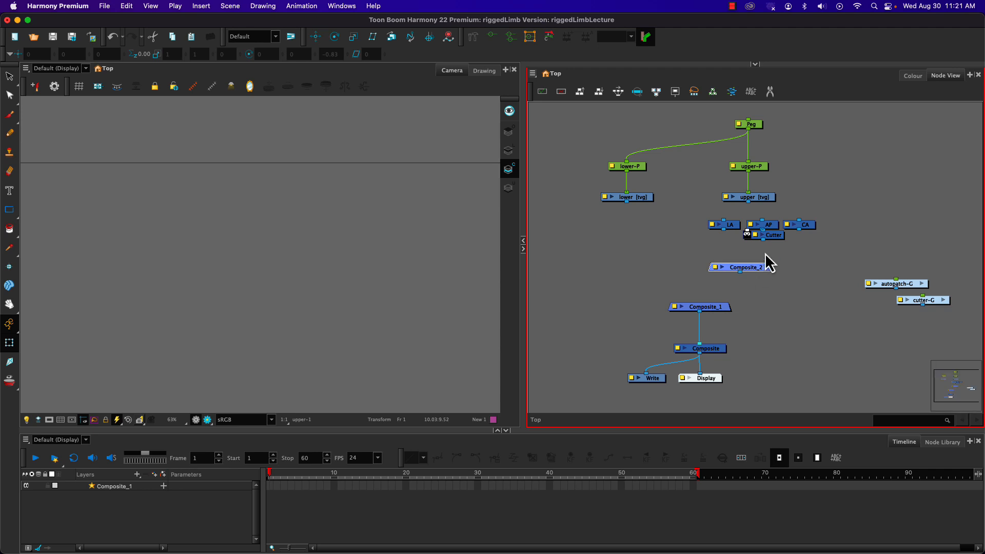
pyautogui.moveTo(774, 238); pyautogui.dragTo(762, 281)
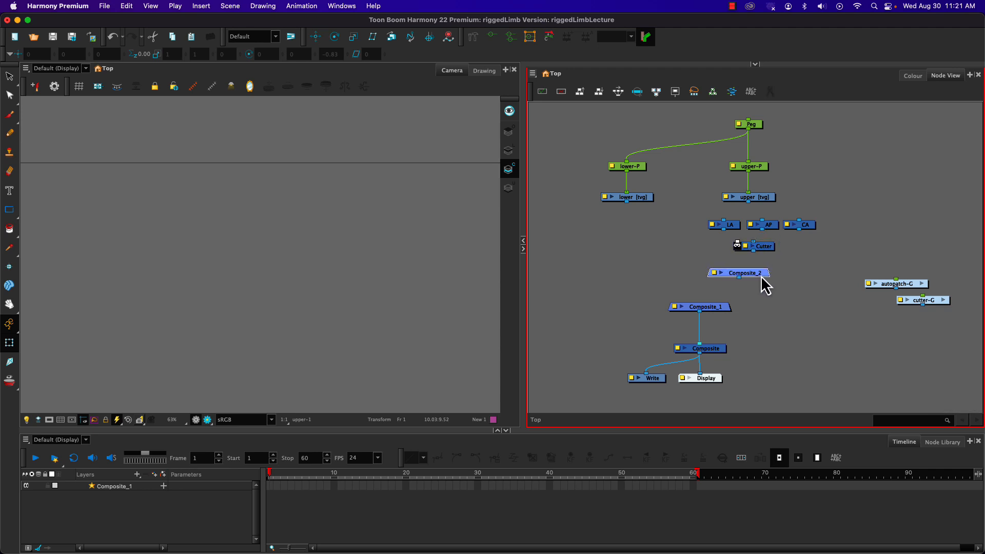
pyautogui.click(713, 310)
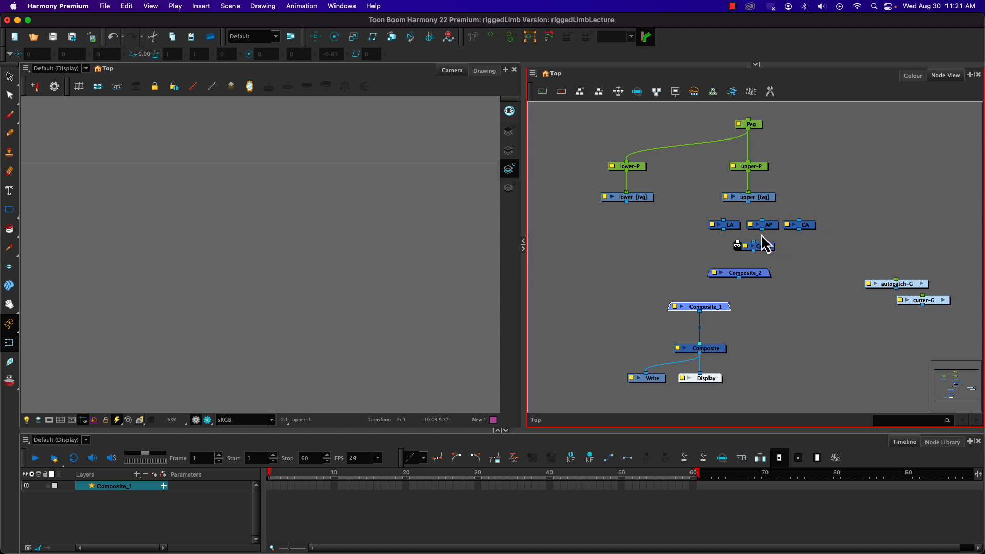
pyautogui.moveTo(766, 248); pyautogui.dragTo(765, 269)
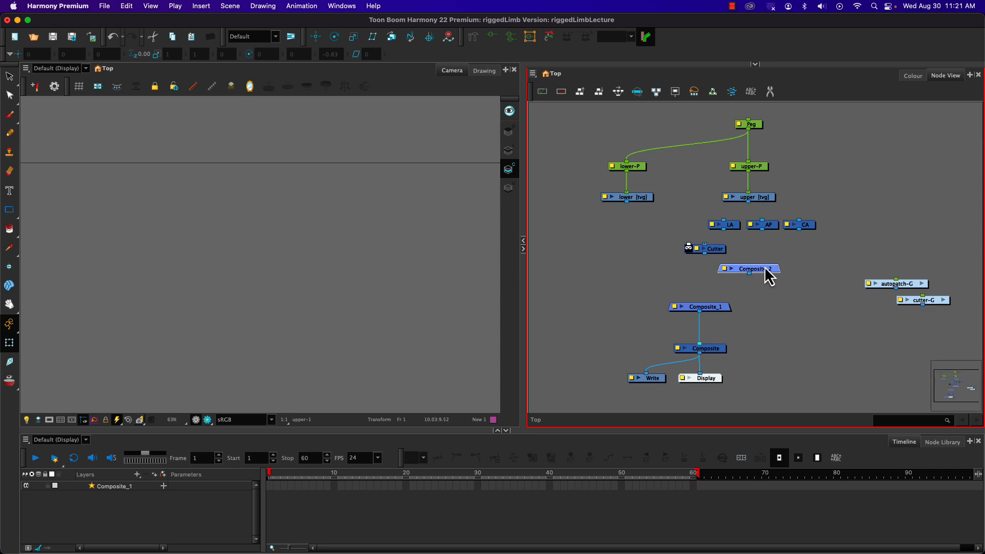
pyautogui.click(706, 190)
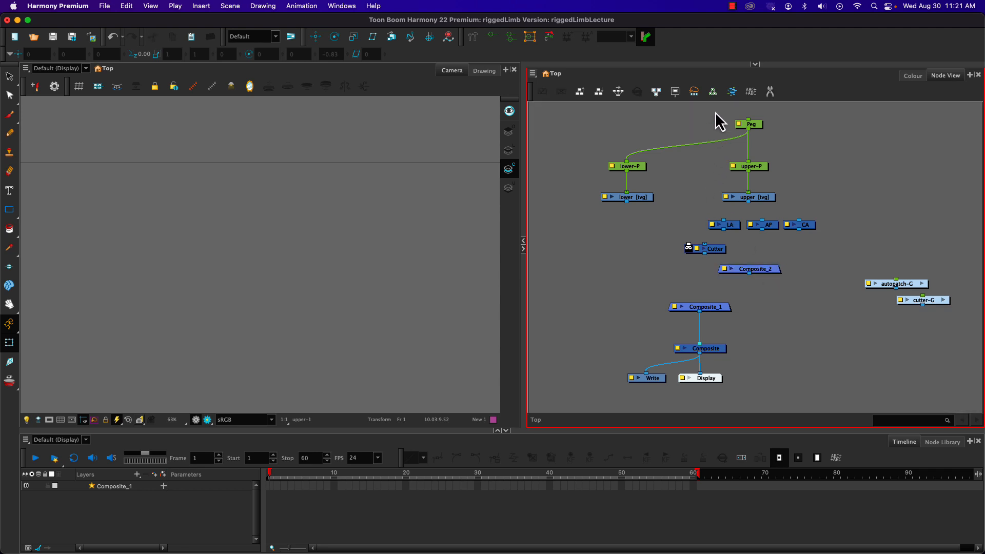
# Shift the Peg, upper branch and its LA, AP and CA nodes away from the lower branch, and reposition Composite_2 and the Cutter.
pyautogui.moveTo(715, 112); pyautogui.dragTo(827, 227)
pyautogui.moveTo(769, 270); pyautogui.dragTo(790, 273)
pyautogui.moveTo(715, 248); pyautogui.dragTo(718, 251)
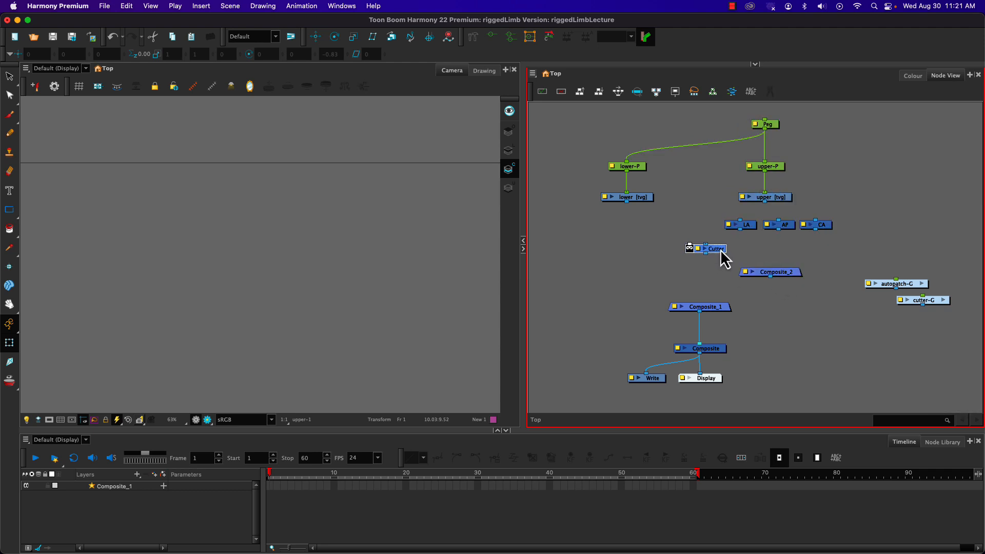
# Duplicate the LA, AP, CA, Cutter and Composite_2 nodes beneath the lower drawing, and place the duplicated Cutter beside the original.
pyautogui.moveTo(689, 217); pyautogui.dragTo(829, 280)
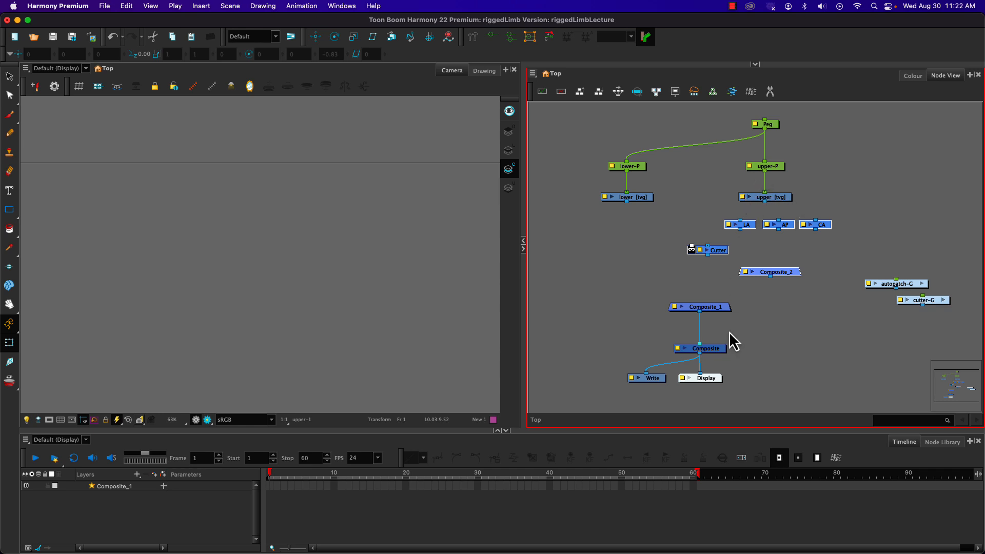
pyautogui.press('super+v')
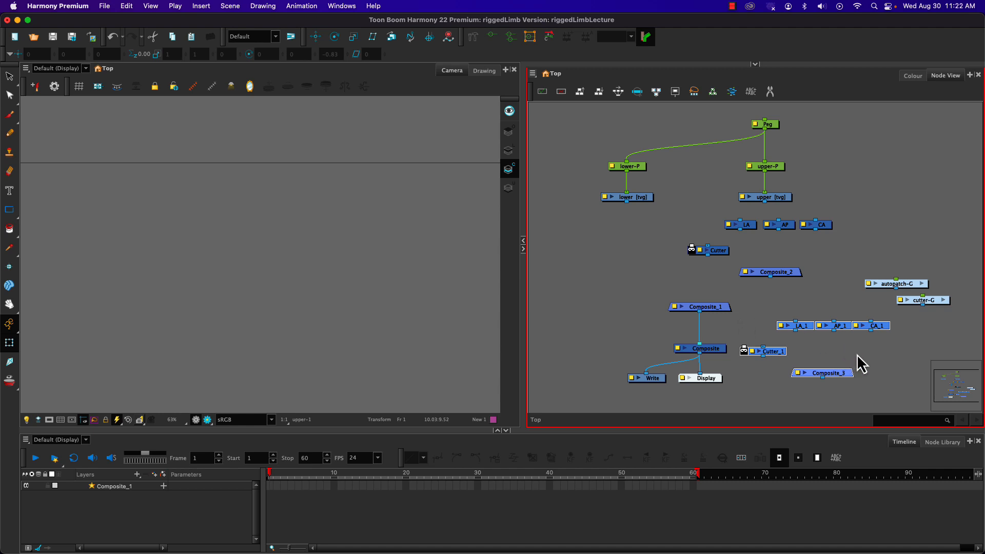
pyautogui.moveTo(877, 329); pyautogui.dragTo(642, 227)
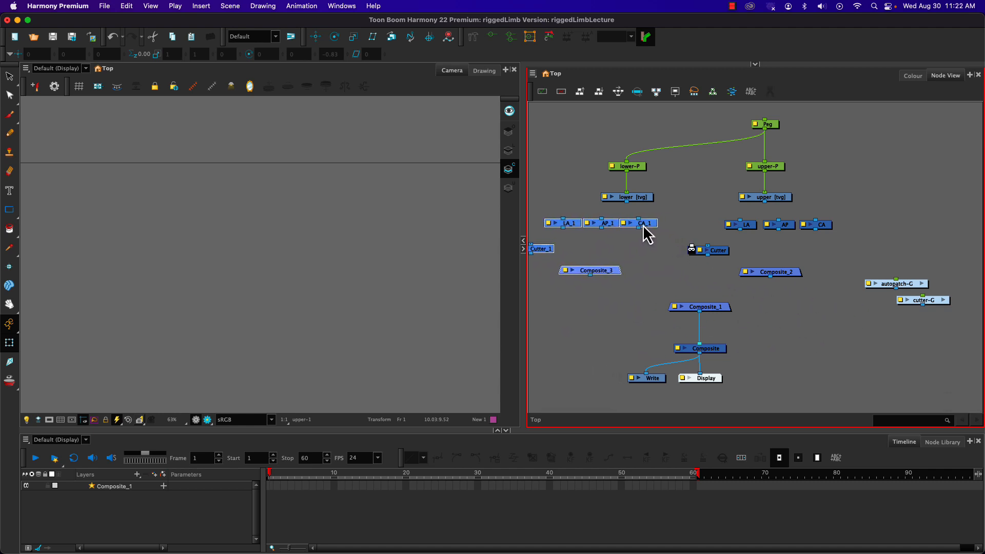
pyautogui.click(567, 249)
pyautogui.moveTo(543, 248); pyautogui.dragTo(684, 253)
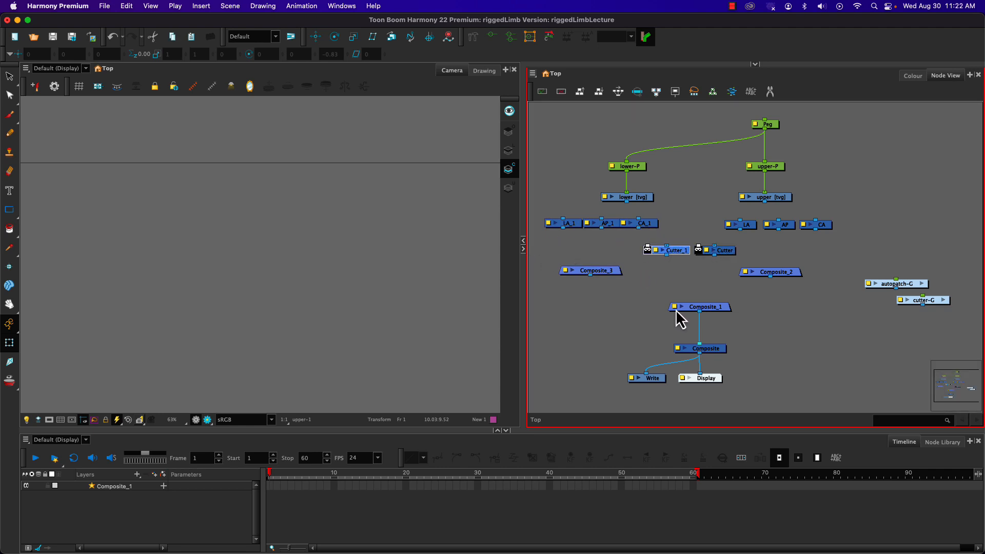
# Space out the node rows by lowering both Cutters, both limb composites, and the Composite_1, Composite, Write and Display group.
pyautogui.moveTo(678, 297); pyautogui.dragTo(712, 389)
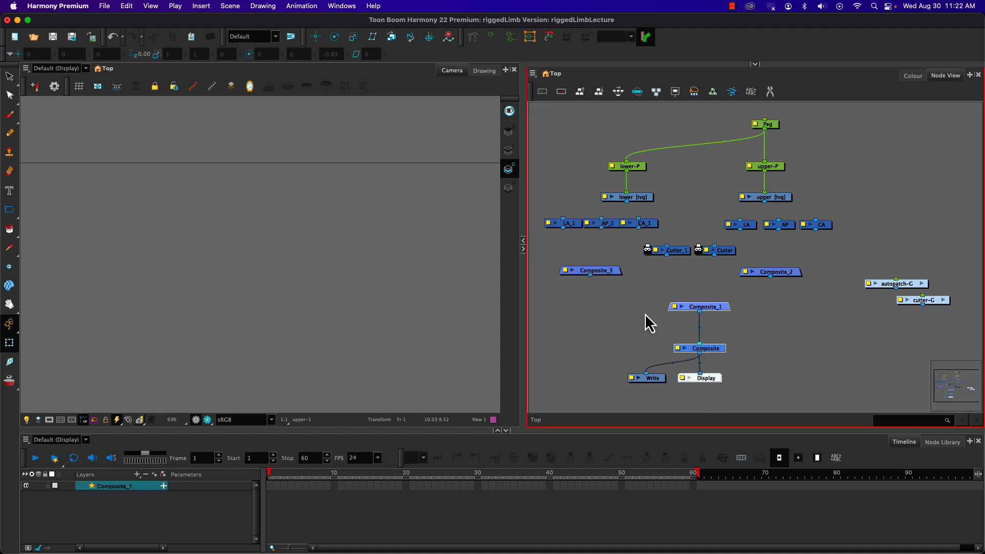
pyautogui.moveTo(643, 292); pyautogui.dragTo(729, 405)
pyautogui.moveTo(708, 310); pyautogui.dragTo(693, 333)
pyautogui.moveTo(600, 260); pyautogui.dragTo(788, 293)
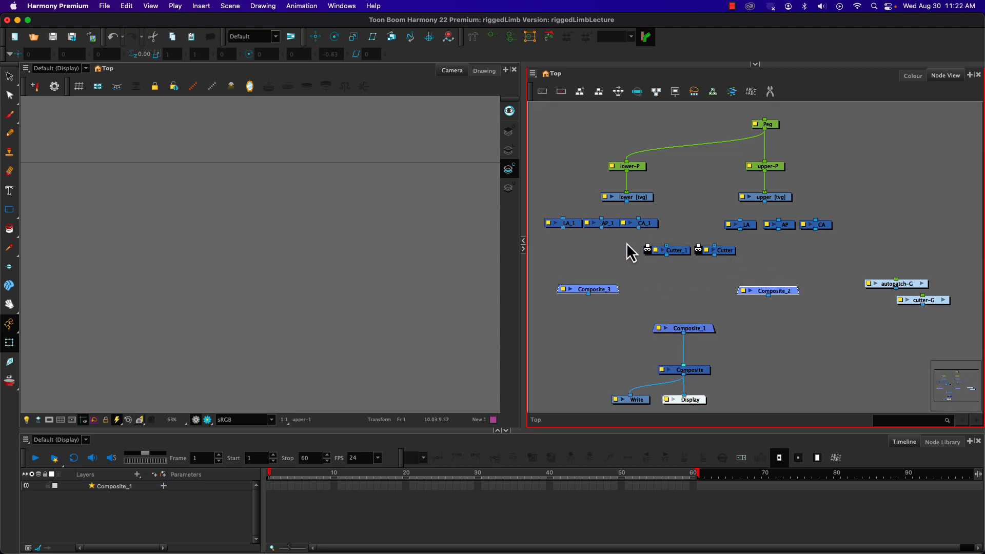
pyautogui.moveTo(635, 243); pyautogui.dragTo(725, 256)
pyautogui.click(701, 292)
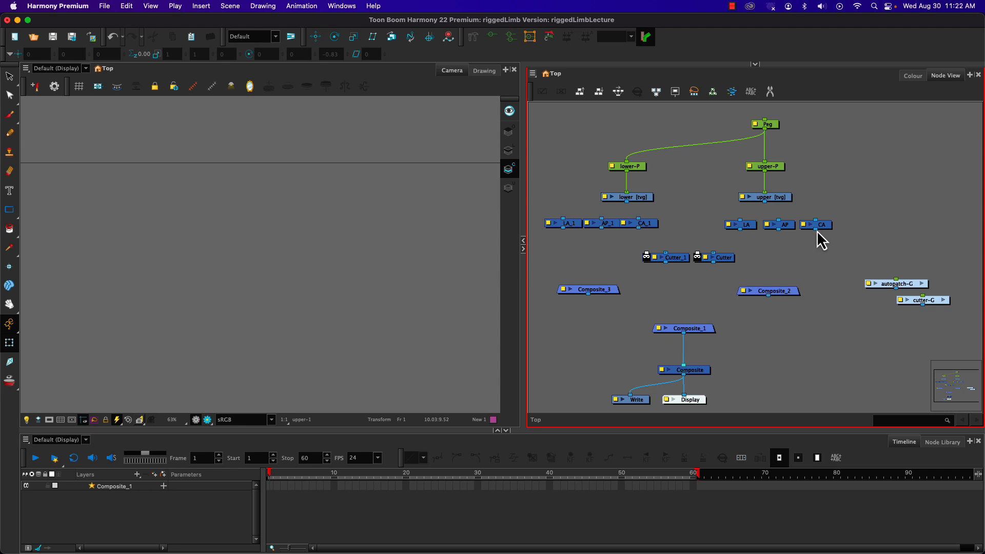
# Connect CA to Composite_2 and CA_1 to Composite_3, and feed both composites into Composite_1.
pyautogui.moveTo(817, 230); pyautogui.dragTo(783, 293)
pyautogui.moveTo(638, 228); pyautogui.dragTo(684, 325)
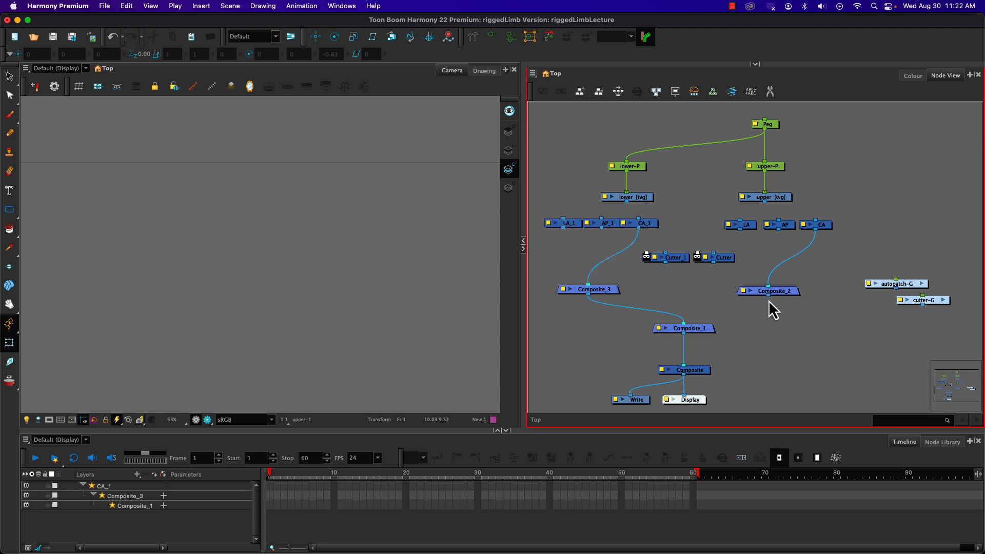
pyautogui.moveTo(770, 297); pyautogui.dragTo(703, 329)
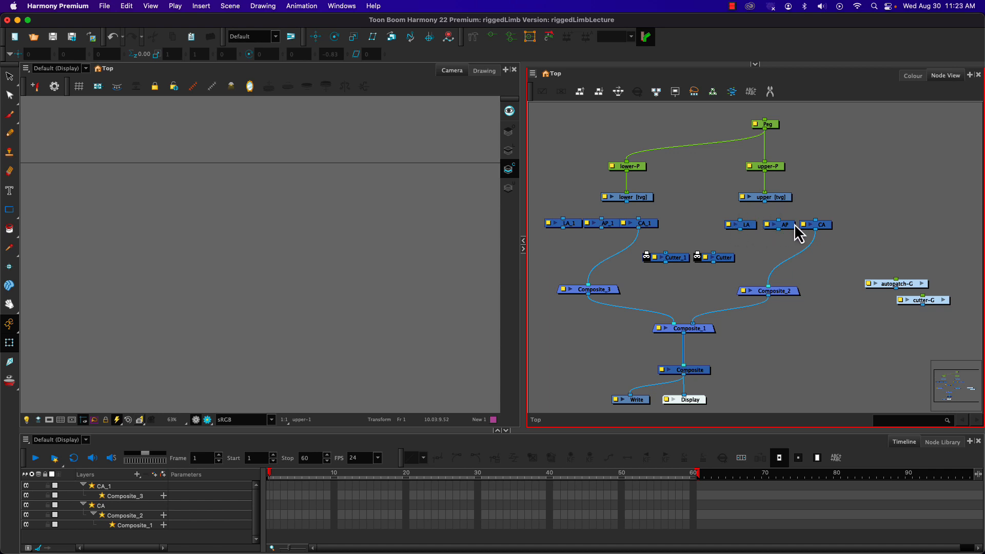
# Spread out the LA_1, AP_1 and CA_1 nodes and connect the lower drawing to all three.
pyautogui.click(649, 225)
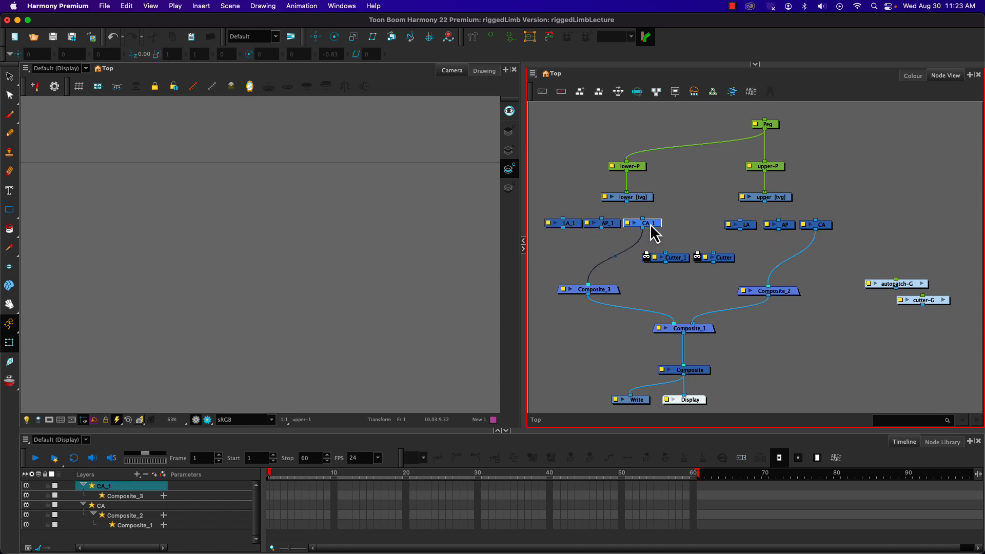
pyautogui.moveTo(570, 224); pyautogui.dragTo(564, 223)
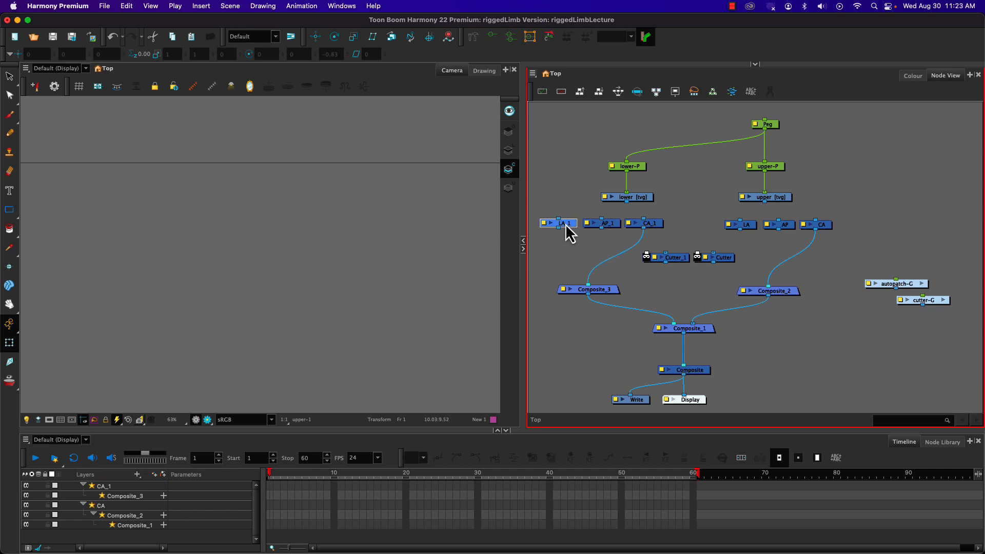
pyautogui.click(636, 199)
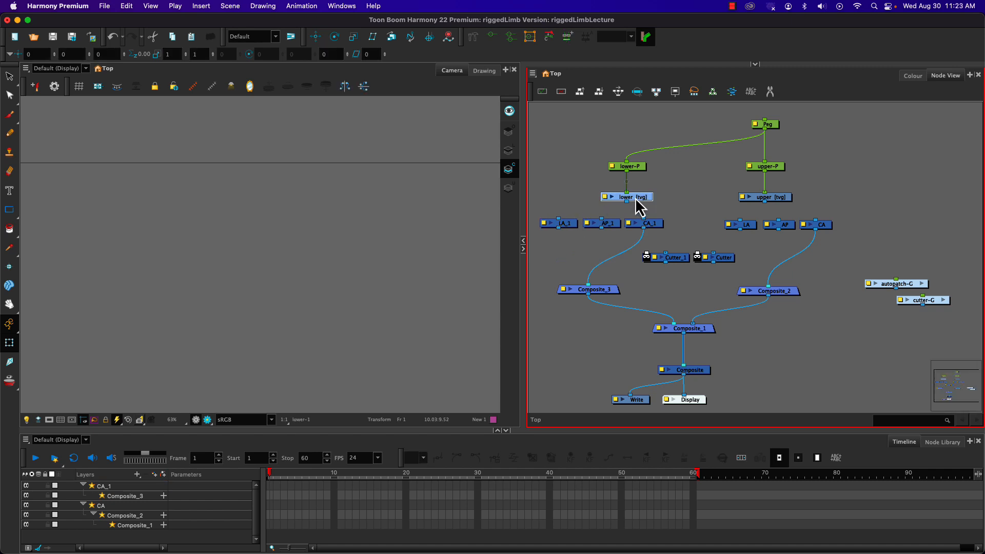
pyautogui.keyDown('alt'); pyautogui.keyDown('shift'); pyautogui.click(564, 224); pyautogui.keyUp('shift'); pyautogui.keyUp('alt')
pyautogui.keyDown('alt'); pyautogui.keyDown('shift'); pyautogui.click(609, 224); pyautogui.keyUp('shift'); pyautogui.keyUp('alt')
pyautogui.keyDown('alt'); pyautogui.keyDown('shift'); pyautogui.click(655, 226); pyautogui.keyUp('shift'); pyautogui.keyUp('alt')
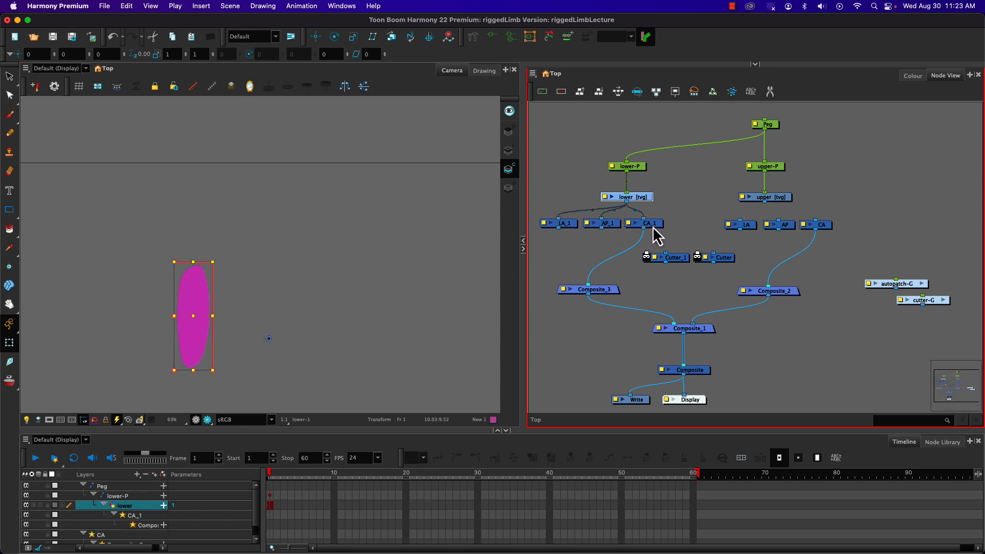
# Connect the upper drawing to its LA, AP and CA nodes.
pyautogui.click(770, 198)
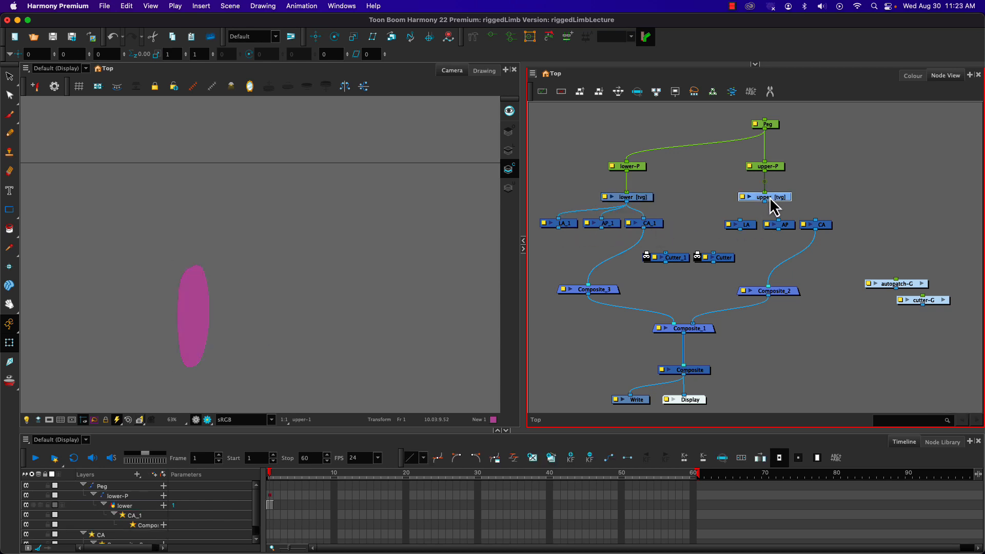
pyautogui.keyDown('alt'); pyautogui.keyDown('shift'); pyautogui.click(747, 226); pyautogui.keyUp('shift'); pyautogui.keyUp('alt')
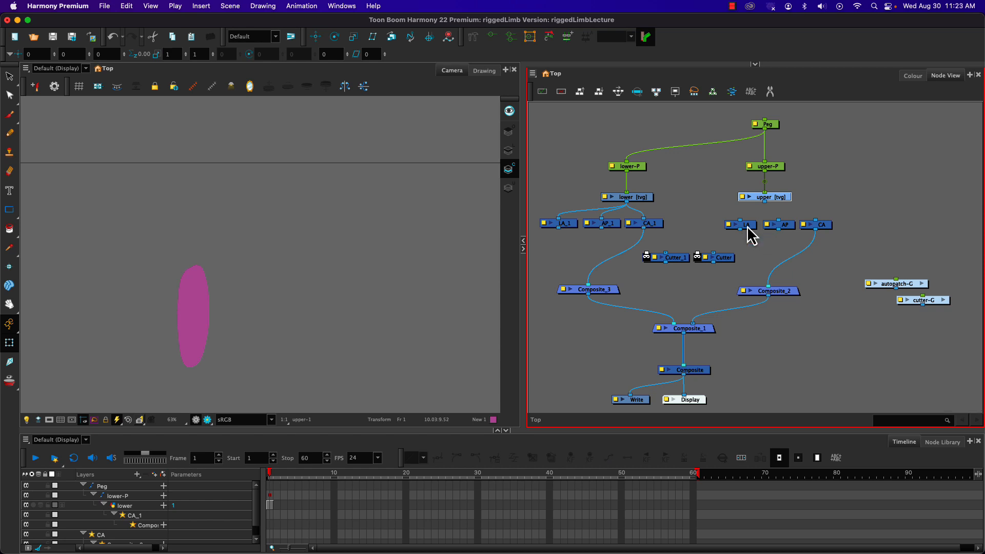
pyautogui.keyDown('alt'); pyautogui.keyDown('shift'); pyautogui.click(781, 228); pyautogui.keyUp('shift'); pyautogui.keyUp('alt')
pyautogui.keyDown('alt'); pyautogui.keyDown('shift'); pyautogui.click(820, 227); pyautogui.keyUp('shift'); pyautogui.keyUp('alt')
pyautogui.keyDown('alt'); pyautogui.keyDown('shift'); pyautogui.click(822, 227); pyautogui.keyUp('shift'); pyautogui.keyUp('alt')
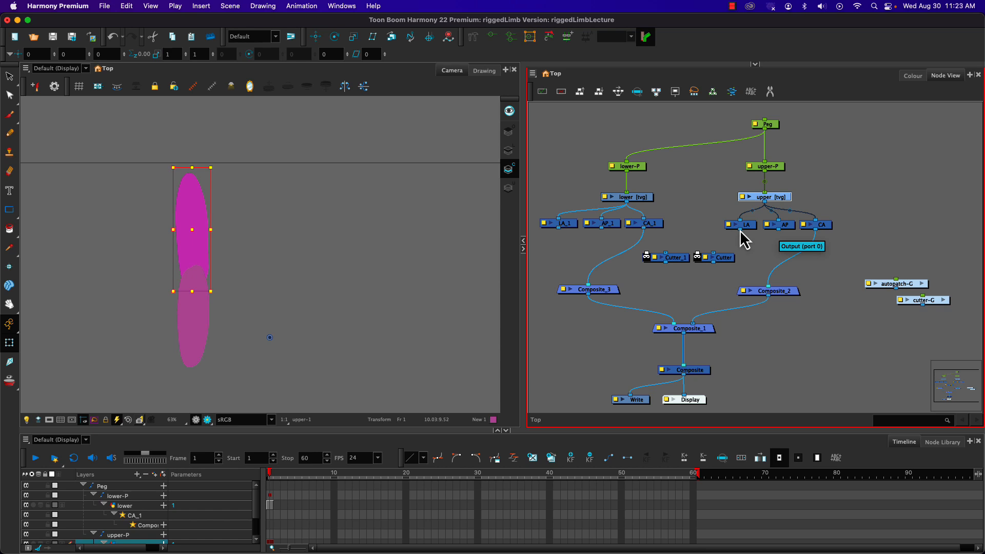
# Route LA through Cutter into Composite_2 and LA_1 through Cutter_1 into Composite_3.
pyautogui.moveTo(739, 233); pyautogui.dragTo(712, 253)
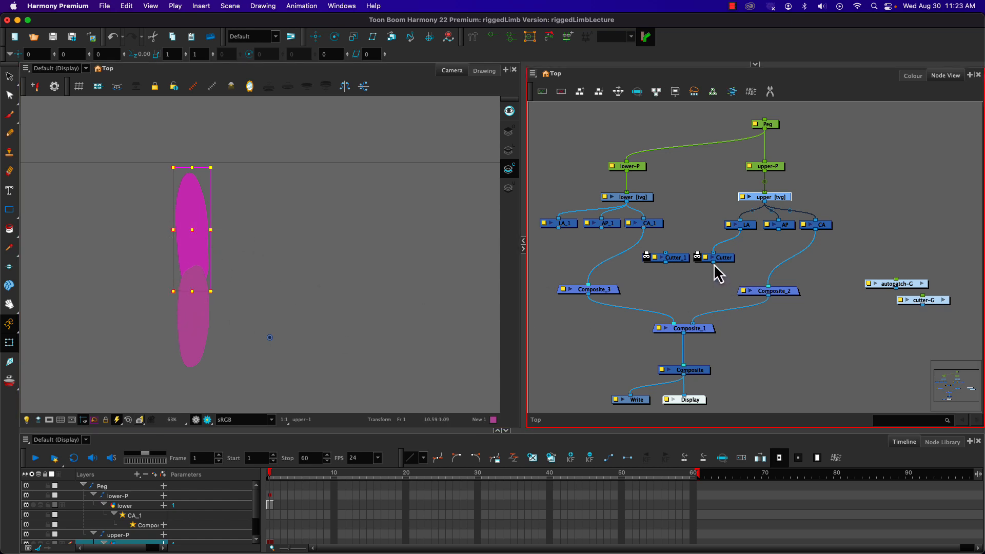
pyautogui.moveTo(713, 263); pyautogui.dragTo(749, 291)
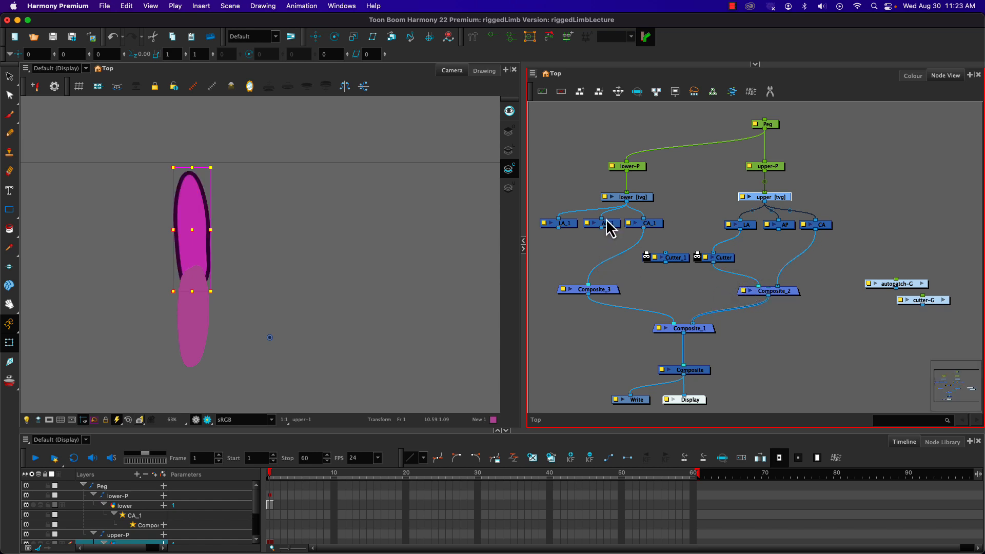
pyautogui.moveTo(558, 228); pyautogui.dragTo(570, 287)
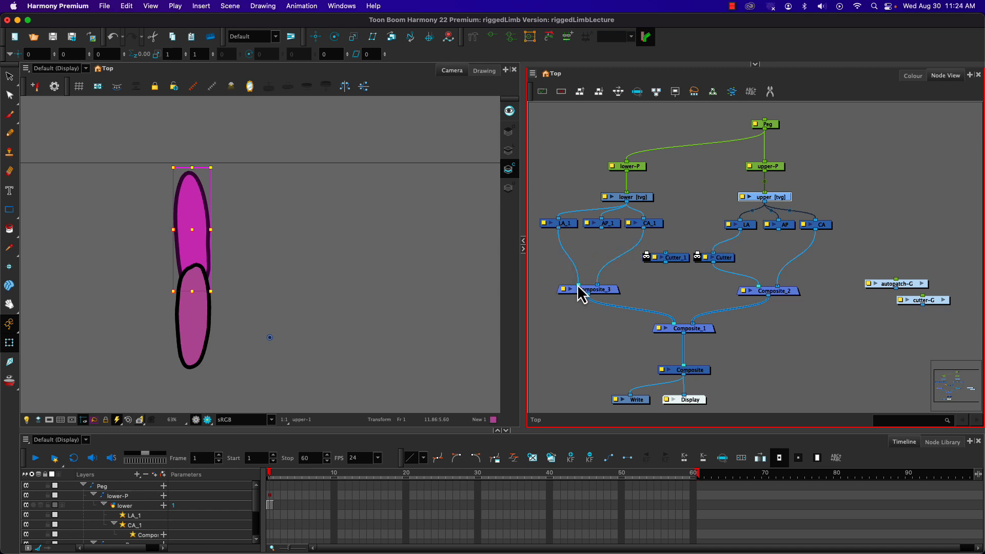
pyautogui.moveTo(578, 286)
pyautogui.mouseDown()
pyautogui.moveTo(665, 254)
pyautogui.moveTo(566, 278)
pyautogui.moveTo(570, 286)
pyautogui.mouseUp()
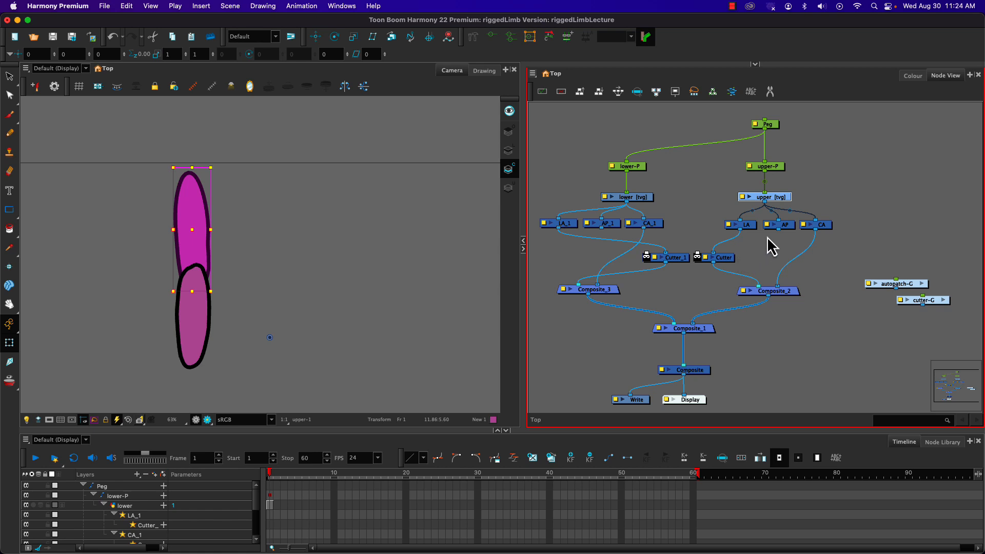
# Widen the node area and cross-connect the mattes, linking AP to Cutter_1's matte port and AP_1 to Cutter's matte port.
pyautogui.scroll(2, 768, 236)
pyautogui.scroll(-3, 647, 276)
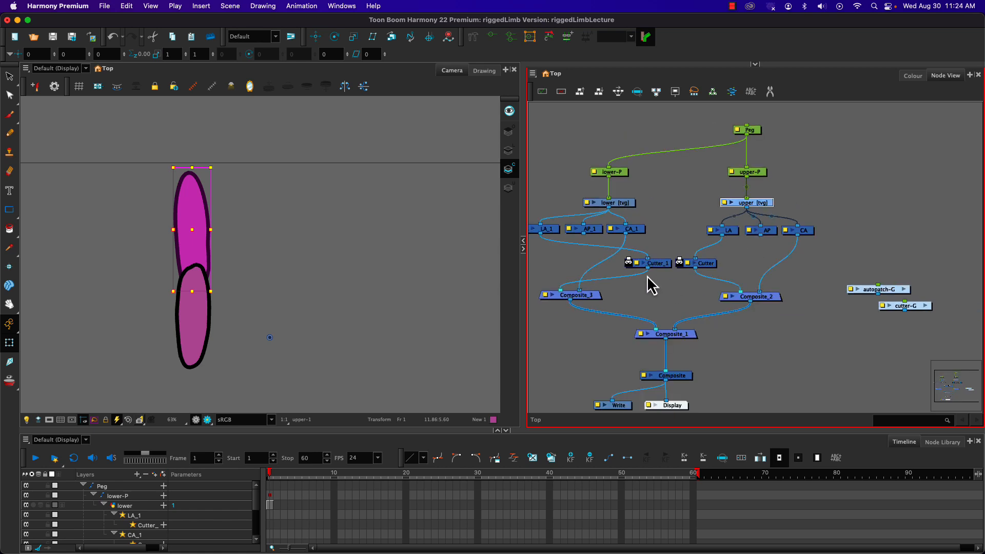
pyautogui.moveTo(645, 277); pyautogui.dragTo(726, 272)
pyautogui.scroll(1, 726, 276)
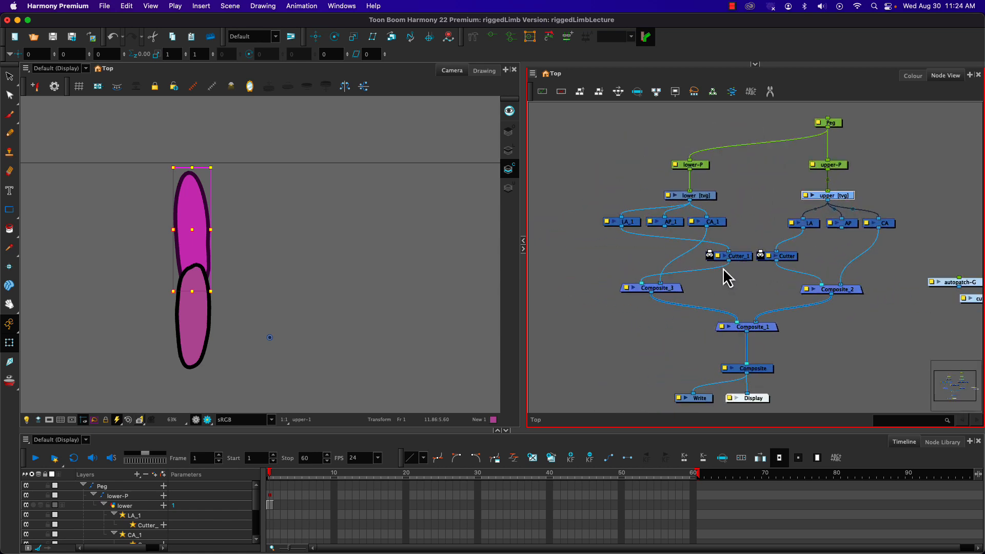
pyautogui.scroll(1, 722, 262)
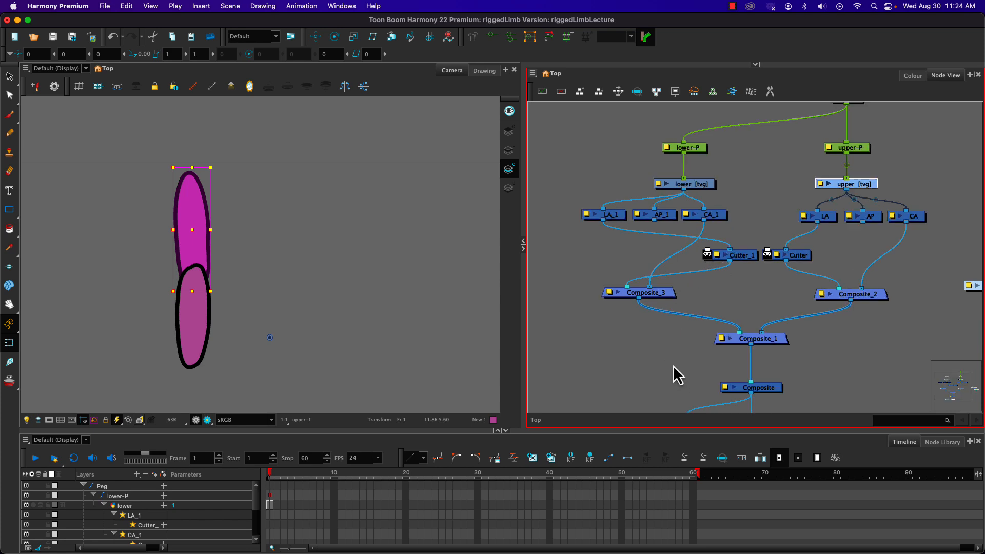
pyautogui.scroll(-1, 672, 365)
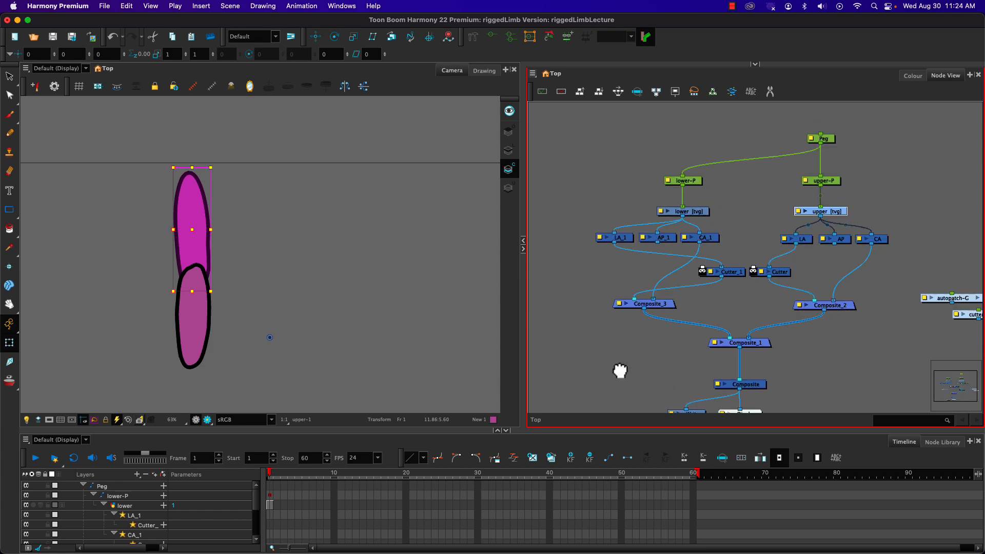
pyautogui.moveTo(620, 371); pyautogui.dragTo(617, 350)
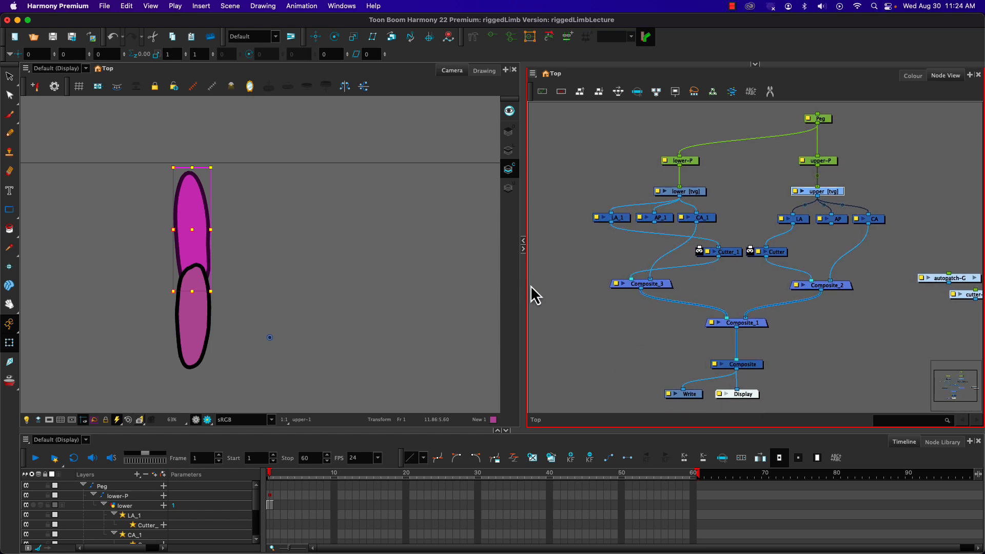
pyautogui.moveTo(523, 286); pyautogui.dragTo(359, 286)
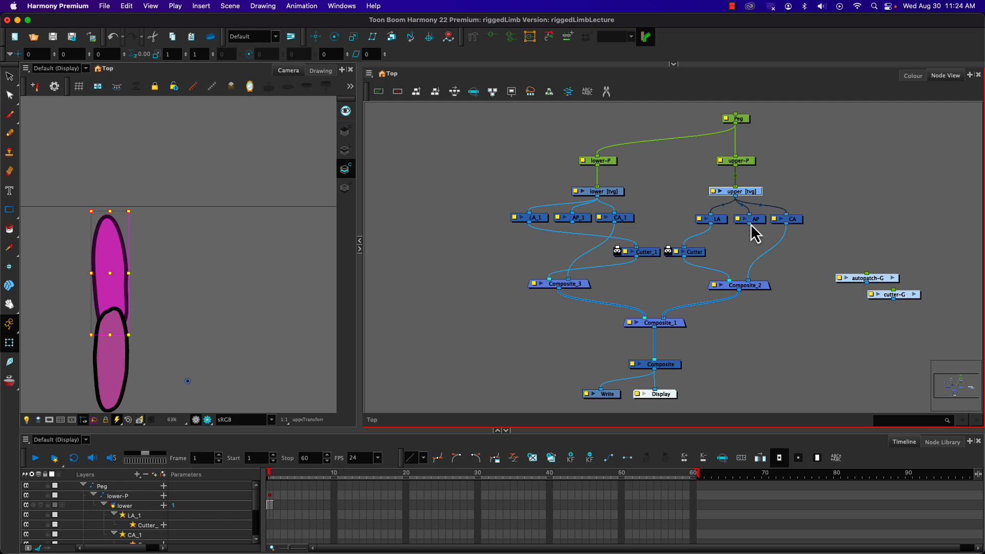
pyautogui.moveTo(720, 228); pyautogui.dragTo(672, 241)
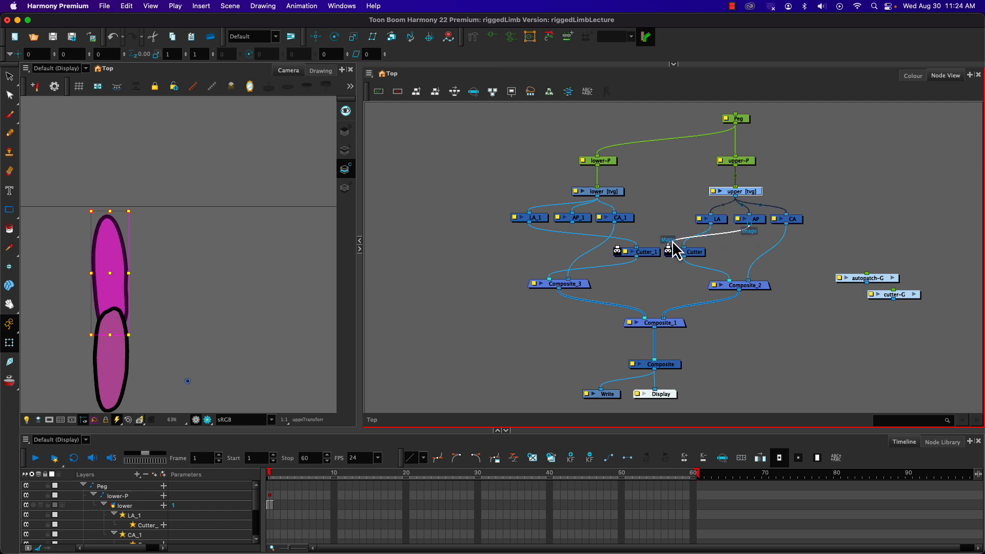
pyautogui.moveTo(673, 241); pyautogui.dragTo(671, 241)
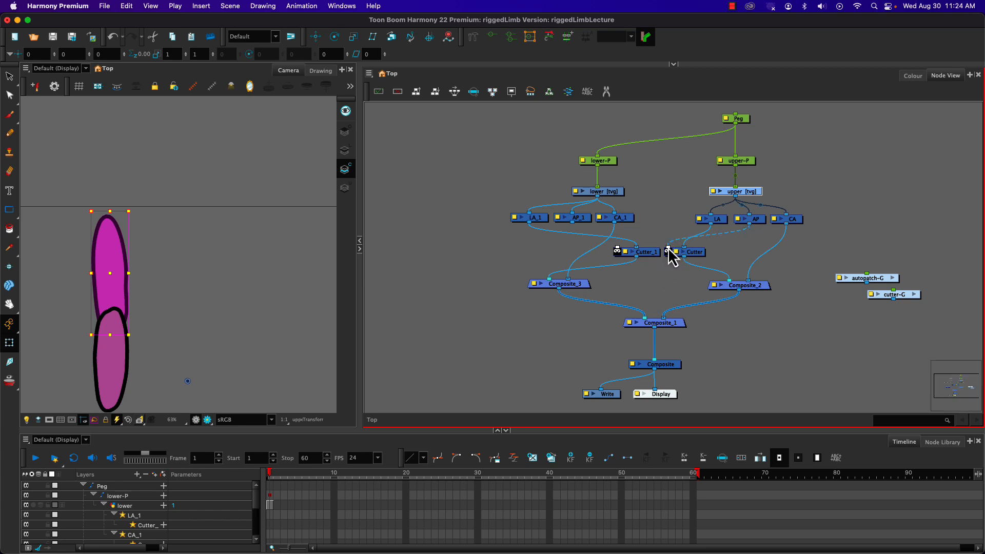
pyautogui.moveTo(667, 245); pyautogui.dragTo(615, 247)
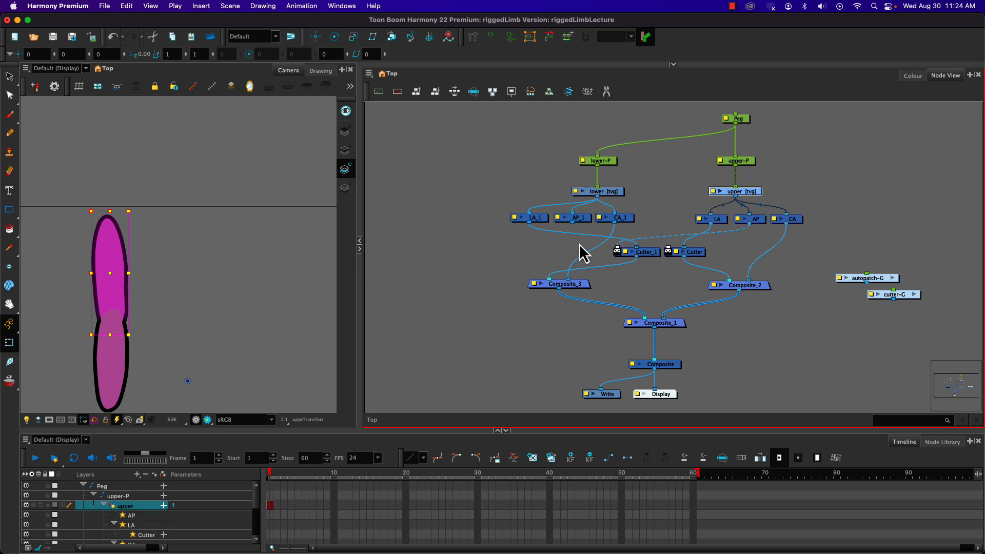
pyautogui.moveTo(572, 224)
pyautogui.mouseDown()
pyautogui.moveTo(664, 247)
pyautogui.moveTo(672, 259)
pyautogui.moveTo(642, 260)
pyautogui.moveTo(696, 260)
pyautogui.mouseUp()
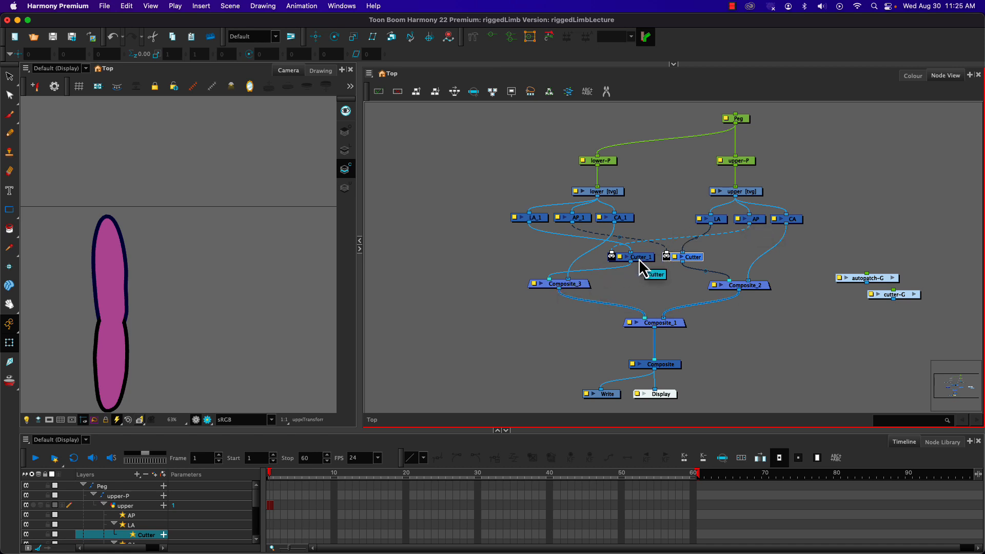
# Test the stacking order by nudging the lower-P peg behind the upper limb in depth and back to the front.
pyautogui.click(287, 309)
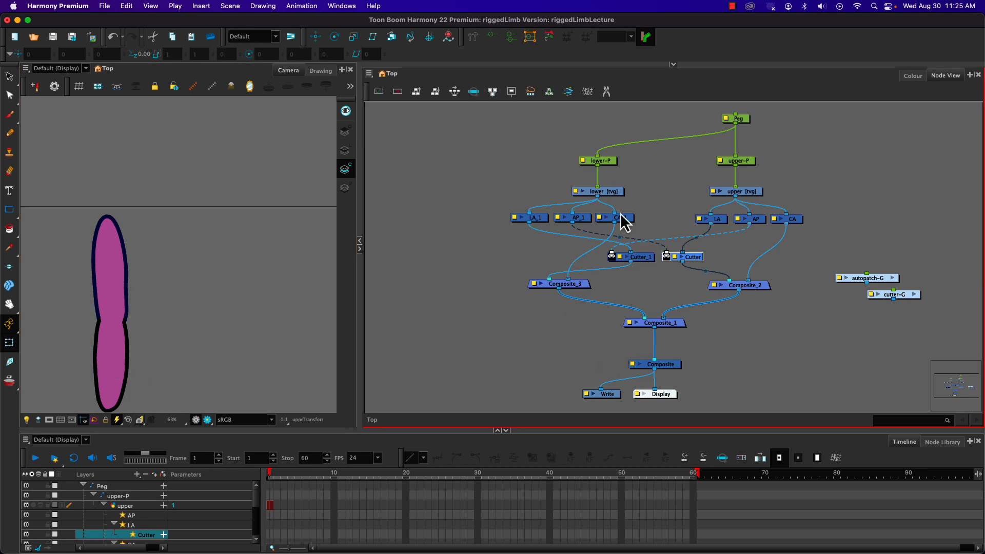
pyautogui.click(607, 162)
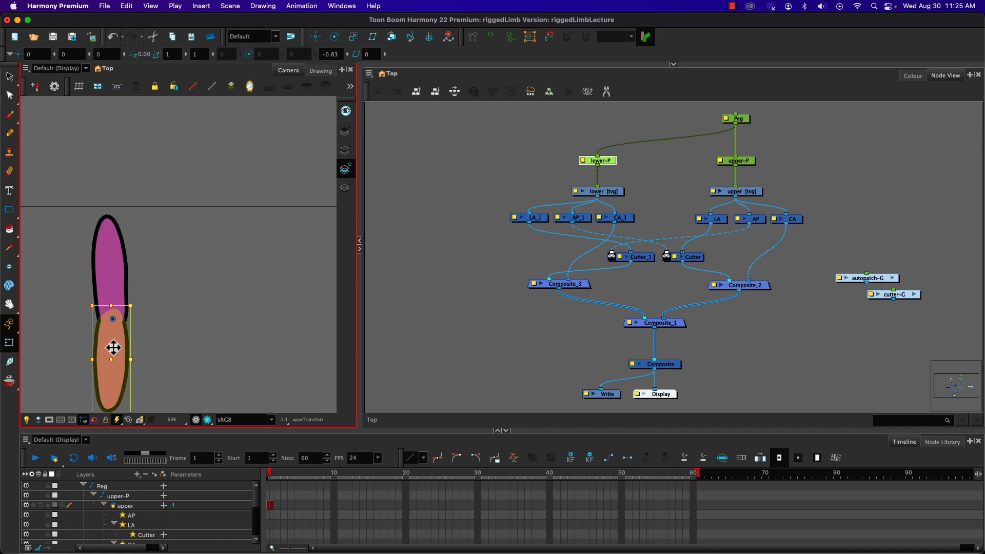
pyautogui.click(113, 348)
pyautogui.hotkey('alt', 'Up')
pyautogui.hotkey('alt', 'Up')
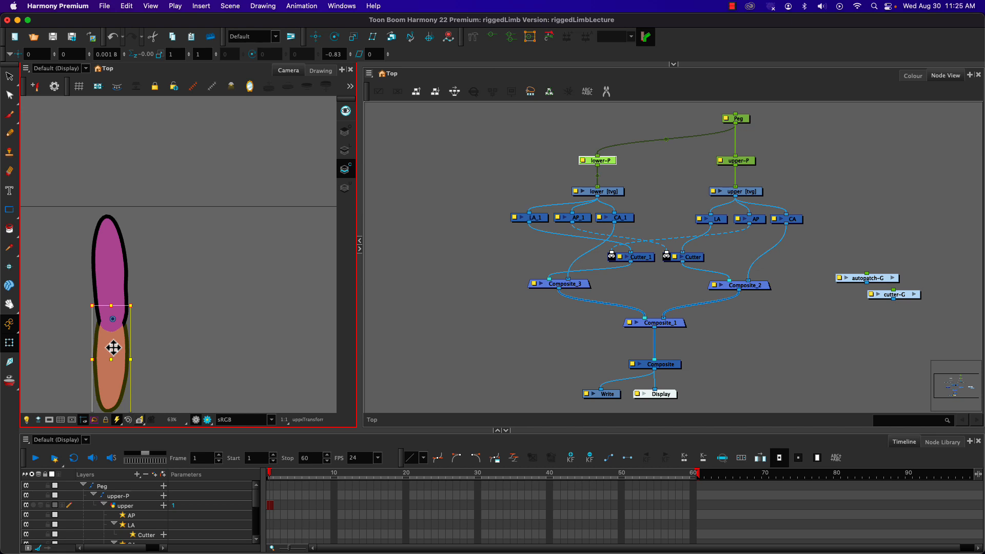
pyautogui.hotkey('alt', 'Down')
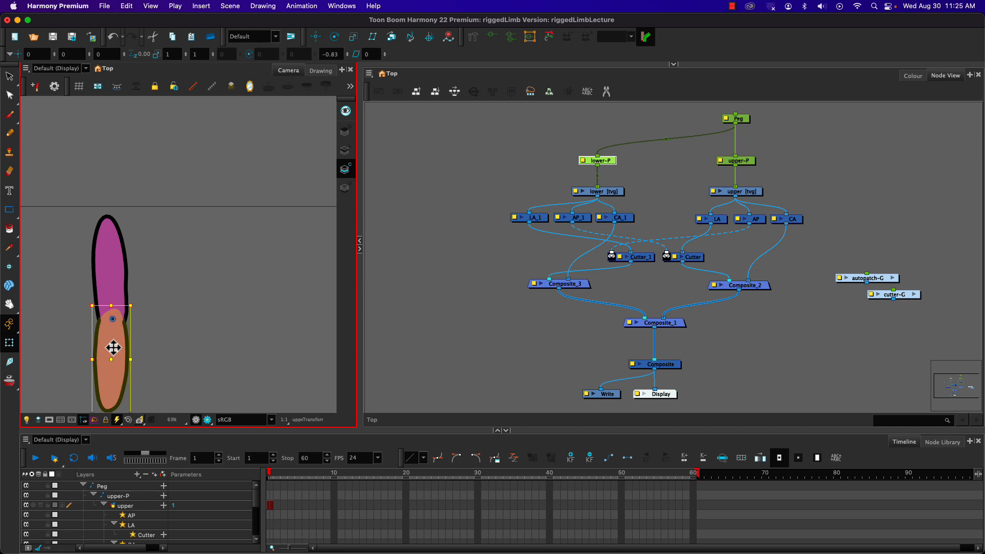
# Test the stacking order by nudging the upper-P peg in front of the lower limb in depth and back again.
pyautogui.click(742, 162)
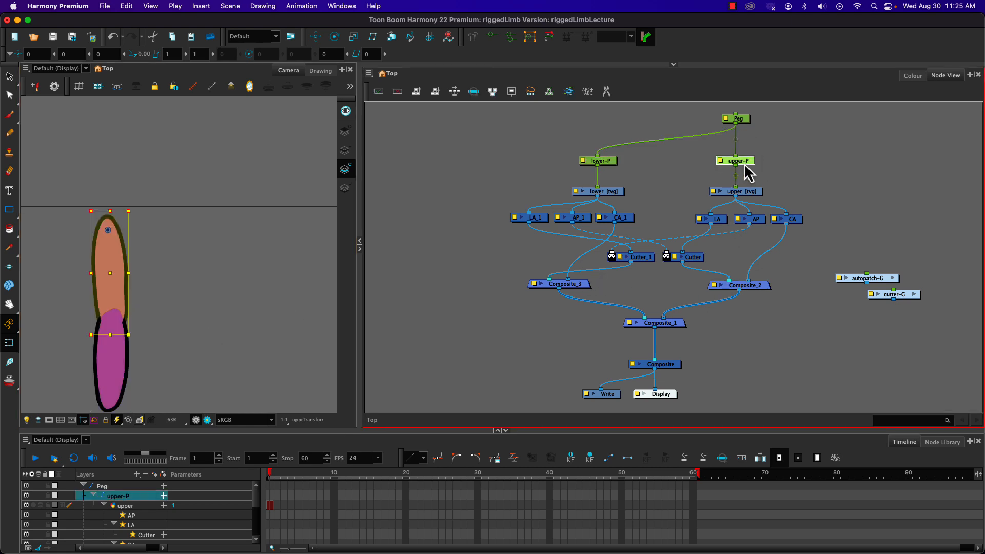
pyautogui.hotkey('alt', 'Up')
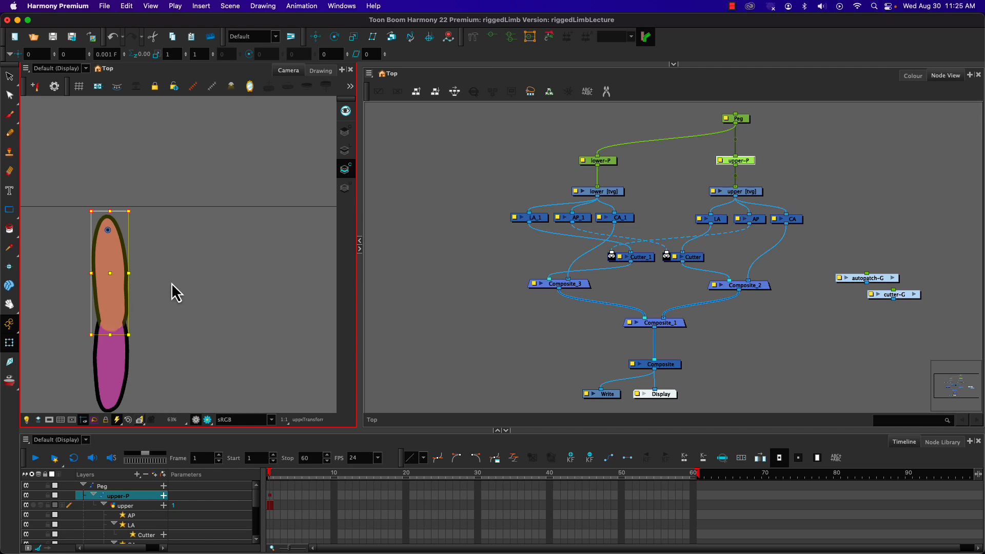
pyautogui.hotkey('alt', 'Down')
pyautogui.click(454, 282)
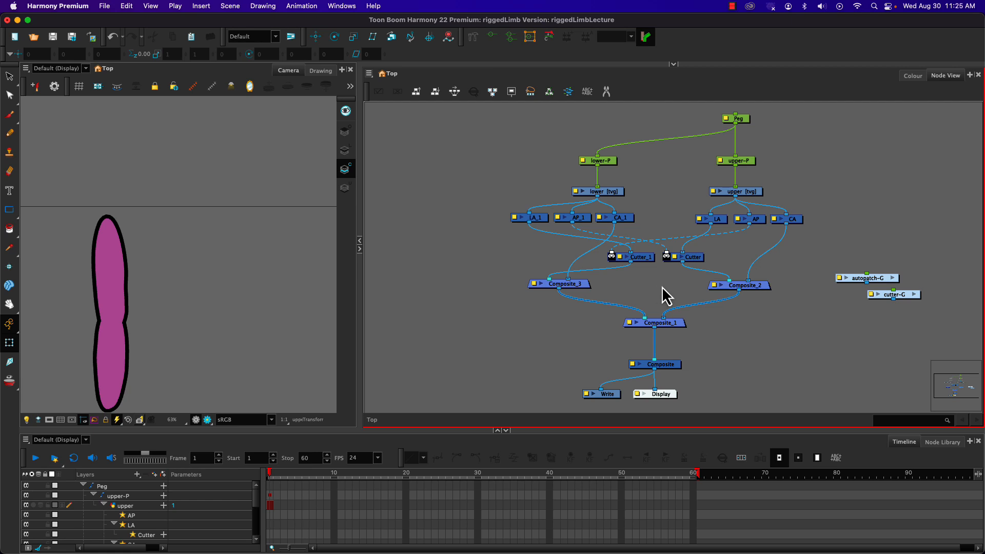
# Inspect the node network inside the autopatch-G group and return to the top-level network.
pyautogui.click(893, 278)
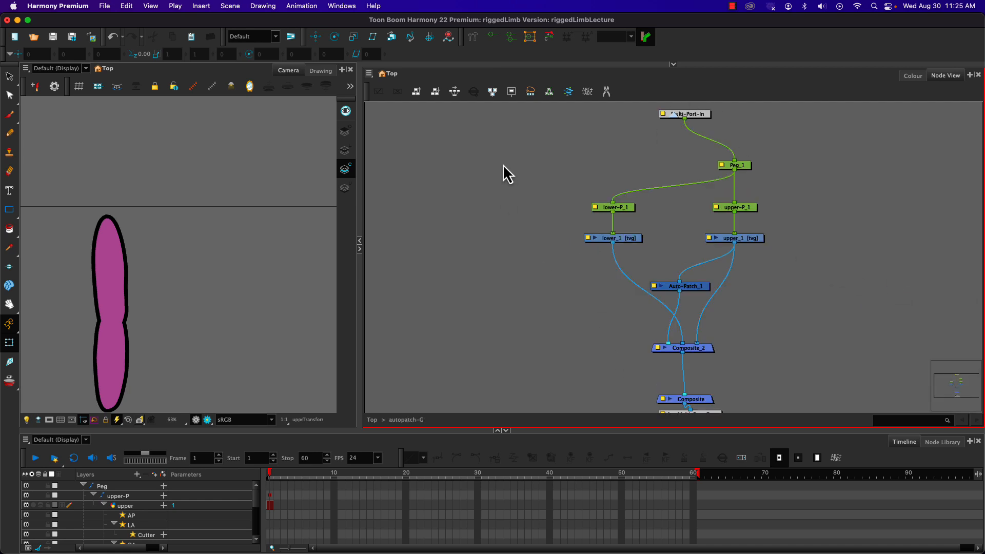
pyautogui.click(673, 117)
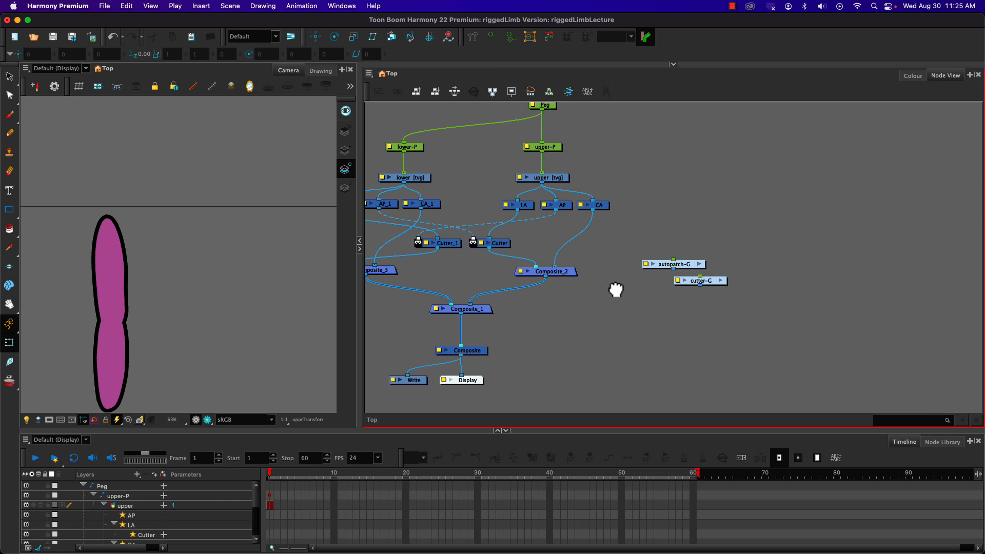
pyautogui.moveTo(615, 288); pyautogui.dragTo(786, 301)
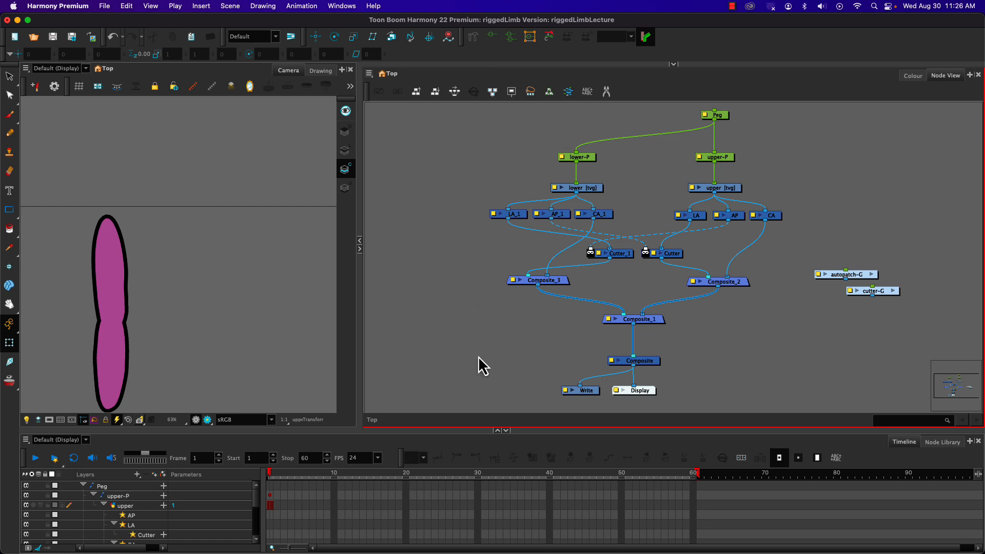
# Rotate the lower-P peg to about 74 degrees at the elbow and nudge it behind the upper limb and back in front.
pyautogui.click(273, 368)
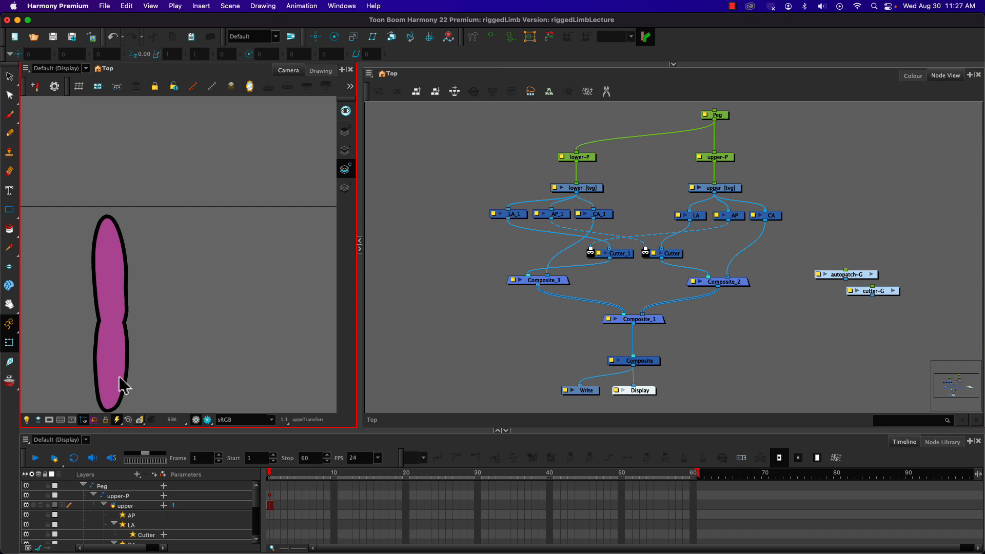
pyautogui.click(576, 157)
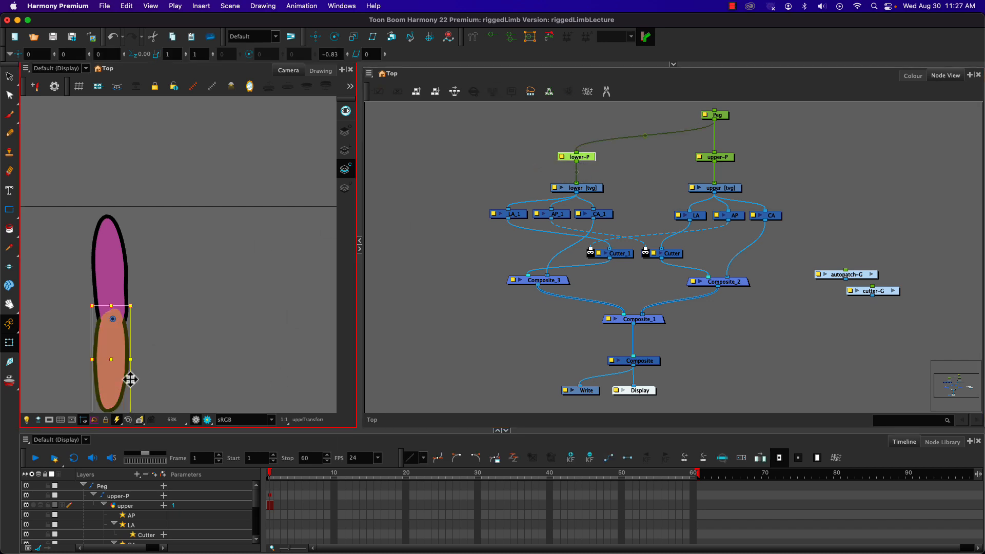
pyautogui.moveTo(135, 301)
pyautogui.mouseDown()
pyautogui.moveTo(121, 235)
pyautogui.moveTo(74, 221)
pyautogui.mouseUp()
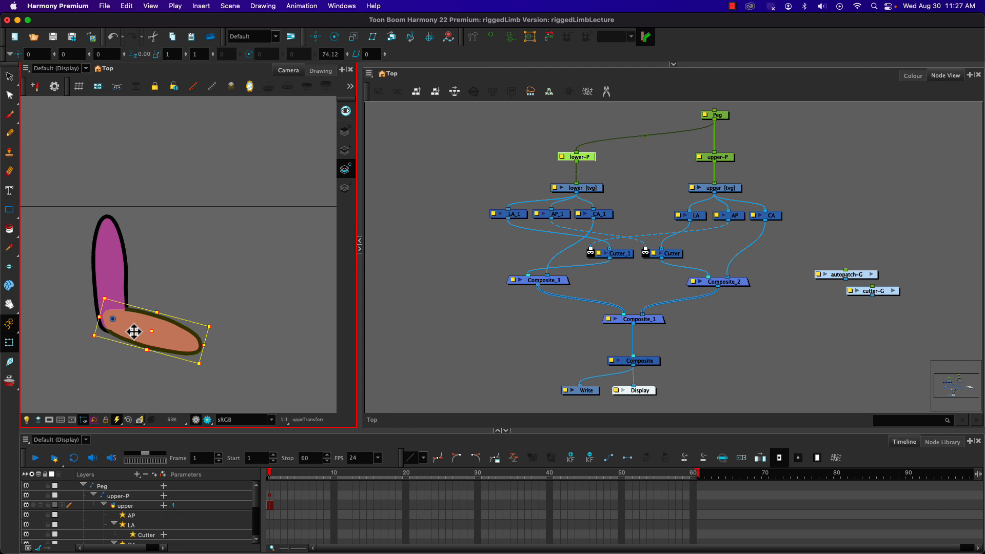
pyautogui.click(134, 332)
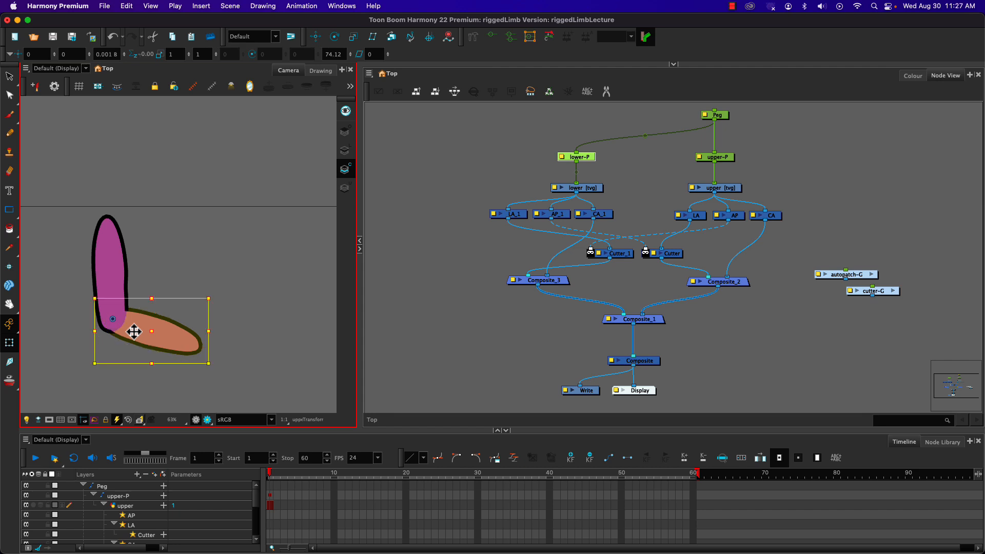
pyautogui.hotkey('alt', 'Down')
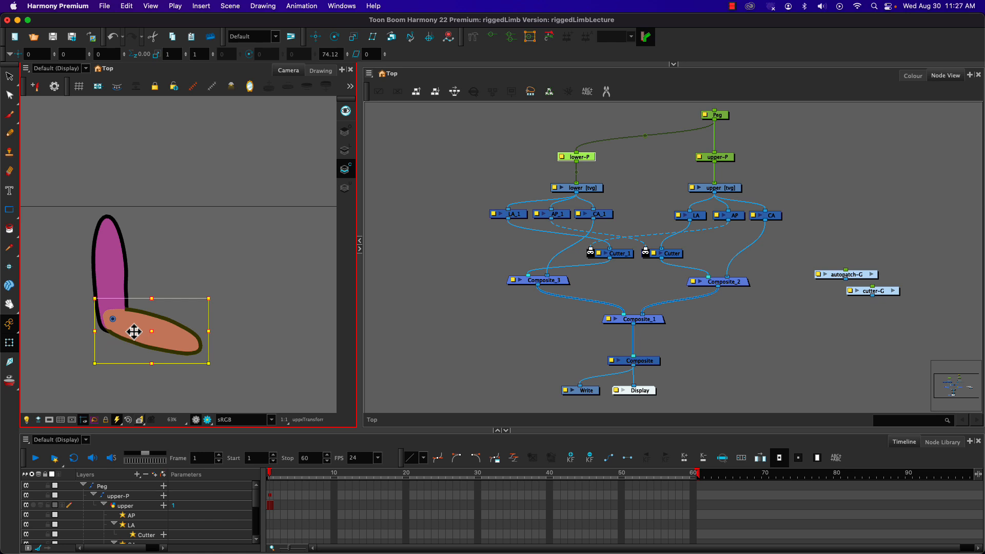
# Delete the frame 1 keyframes of the upper-P and lower-P pegs to return the limb to its straight rest pose.
pyautogui.click(270, 495)
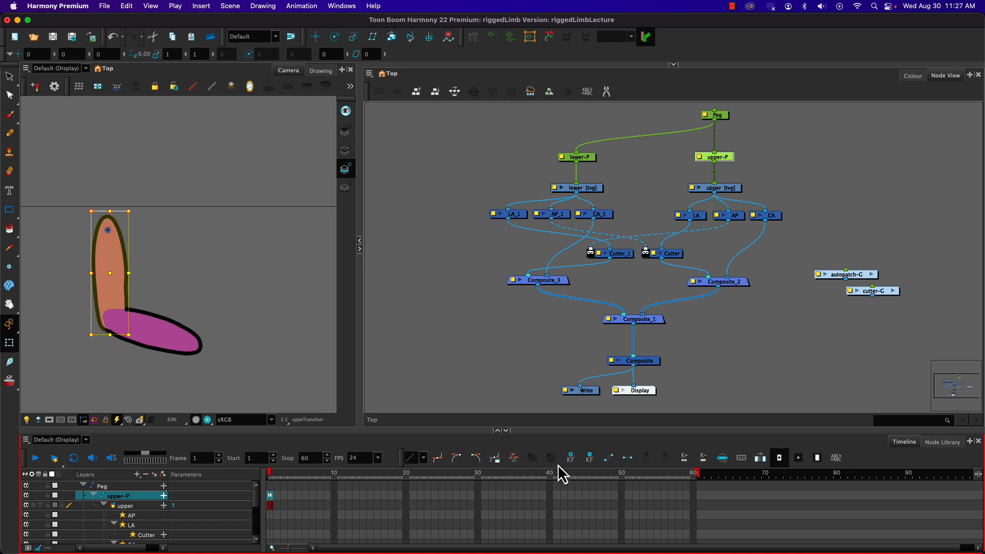
pyautogui.click(93, 495)
pyautogui.click(270, 505)
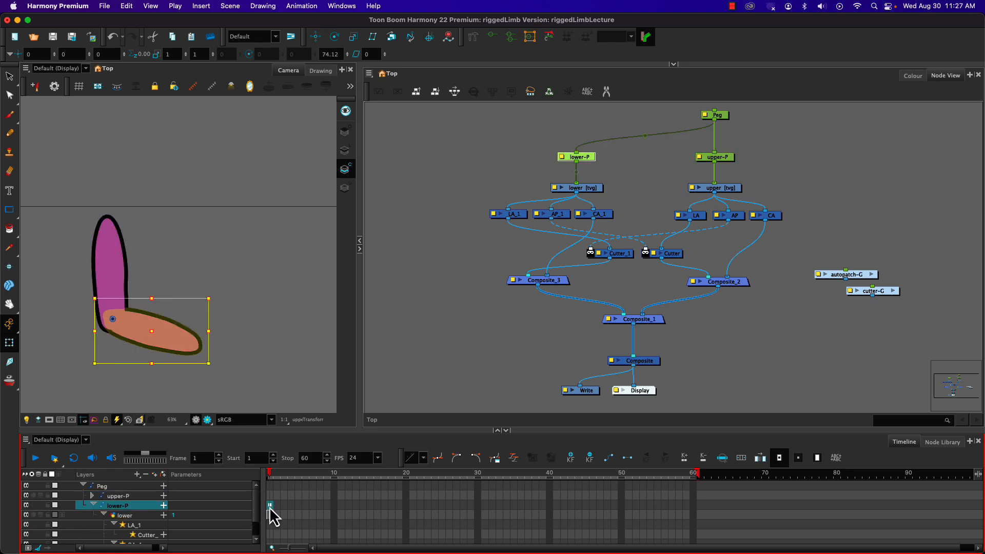
pyautogui.press('r')
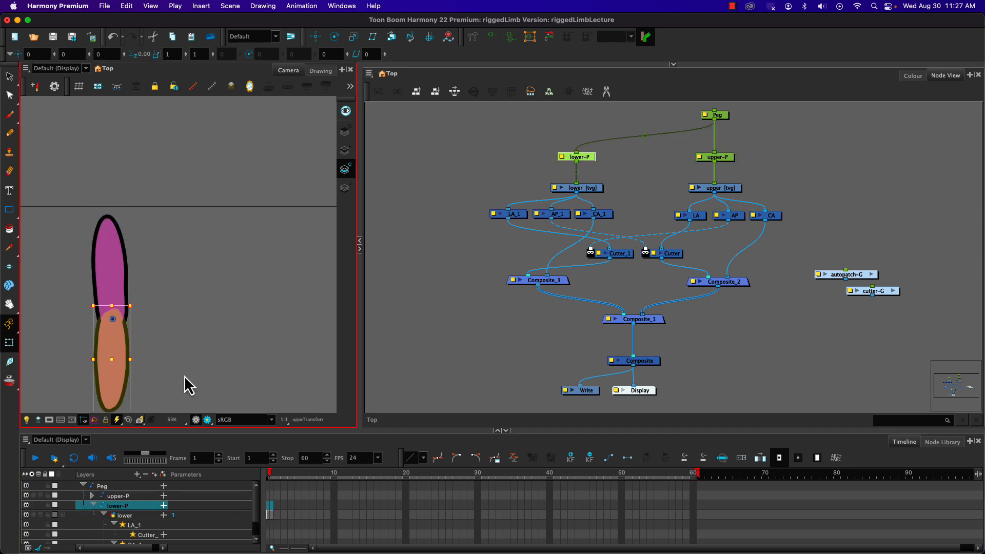
pyautogui.click(436, 229)
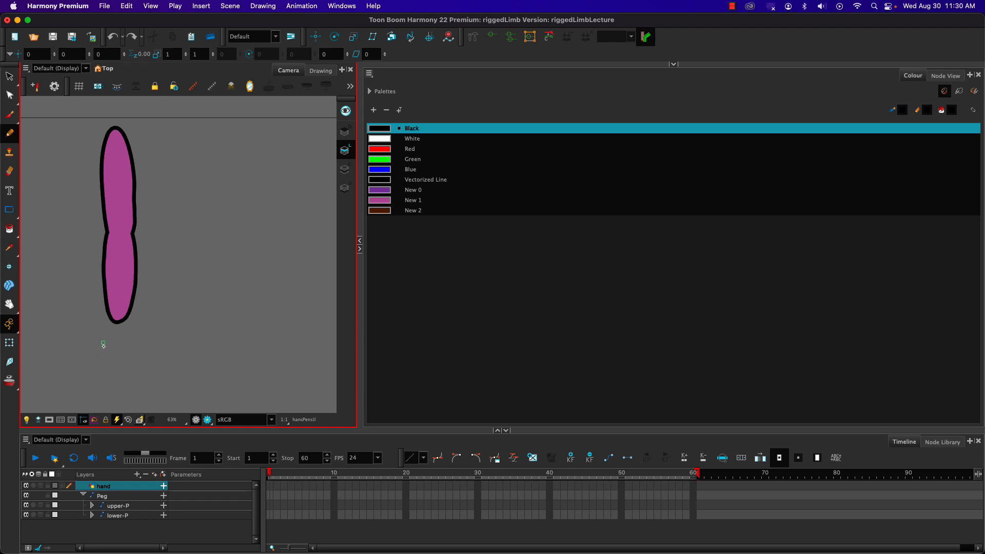
# Draw a black mitten-shaped hand outline with a thumb over the limb's lower end and fill it with New 1 on the Colour-Art layer.
pyautogui.moveTo(117, 308)
pyautogui.mouseDown()
pyautogui.moveTo(142, 320)
pyautogui.moveTo(148, 340)
pyautogui.moveTo(132, 344)
pyautogui.moveTo(133, 374)
pyautogui.moveTo(103, 346)
pyautogui.moveTo(100, 318)
pyautogui.moveTo(116, 306)
pyautogui.mouseUp()
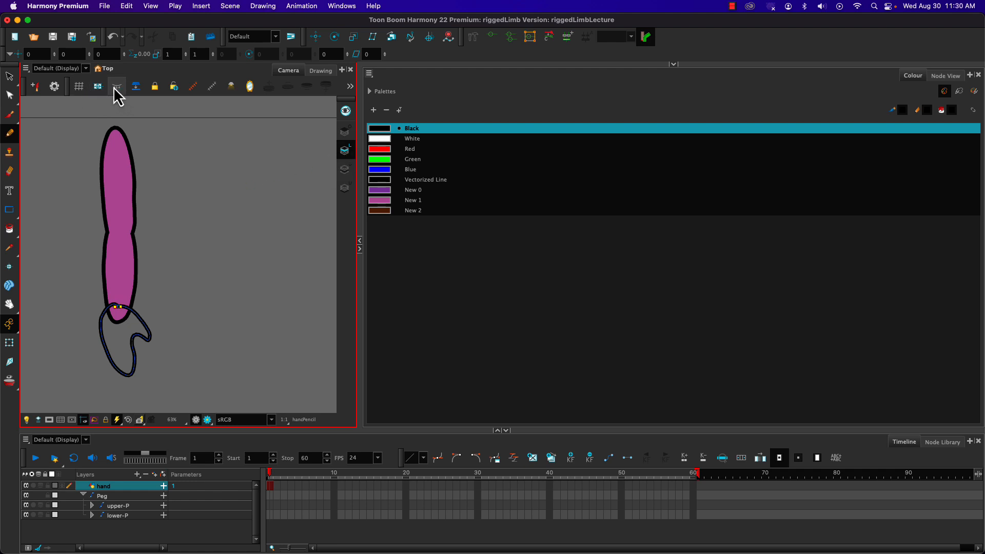
pyautogui.click(9, 228)
pyautogui.click(379, 200)
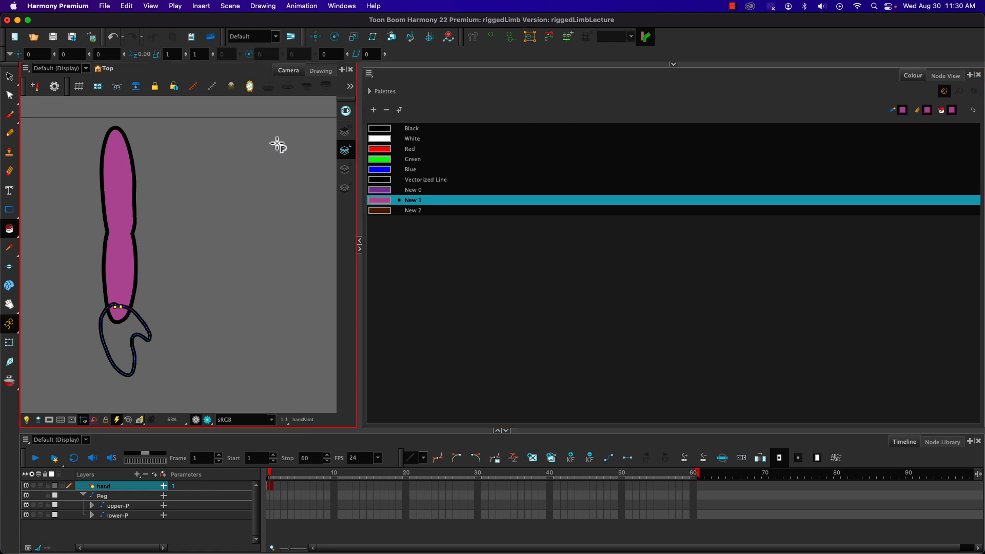
pyautogui.click(344, 170)
pyautogui.click(118, 346)
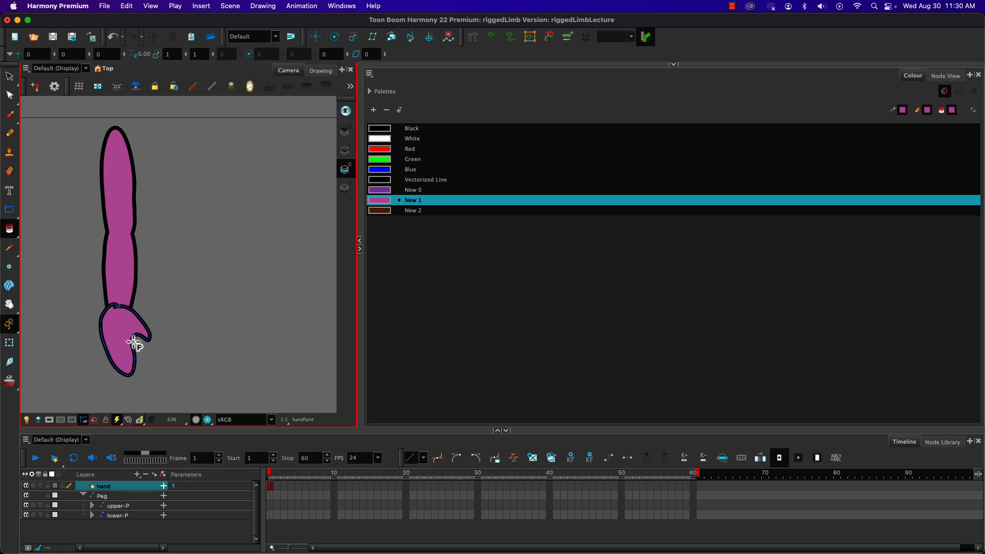
# Rearrange the node network, moving the hand drawing up beside the lower drawing and Composite_1 with its output nodes down below Composite_3.
pyautogui.click(945, 77)
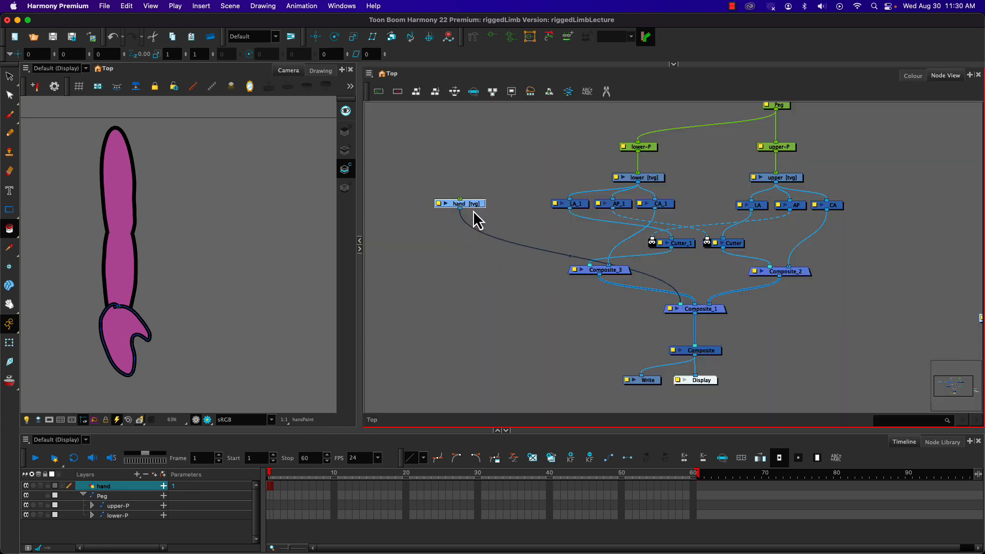
pyautogui.moveTo(472, 207); pyautogui.dragTo(464, 174)
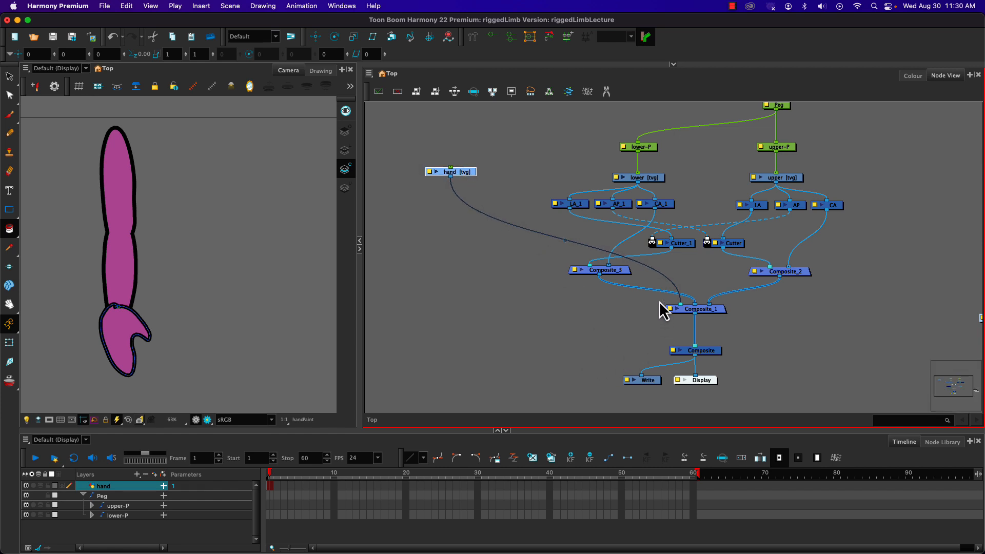
pyautogui.moveTo(658, 304); pyautogui.dragTo(708, 387)
pyautogui.moveTo(697, 321); pyautogui.dragTo(619, 367)
pyautogui.moveTo(609, 358); pyautogui.dragTo(609, 359)
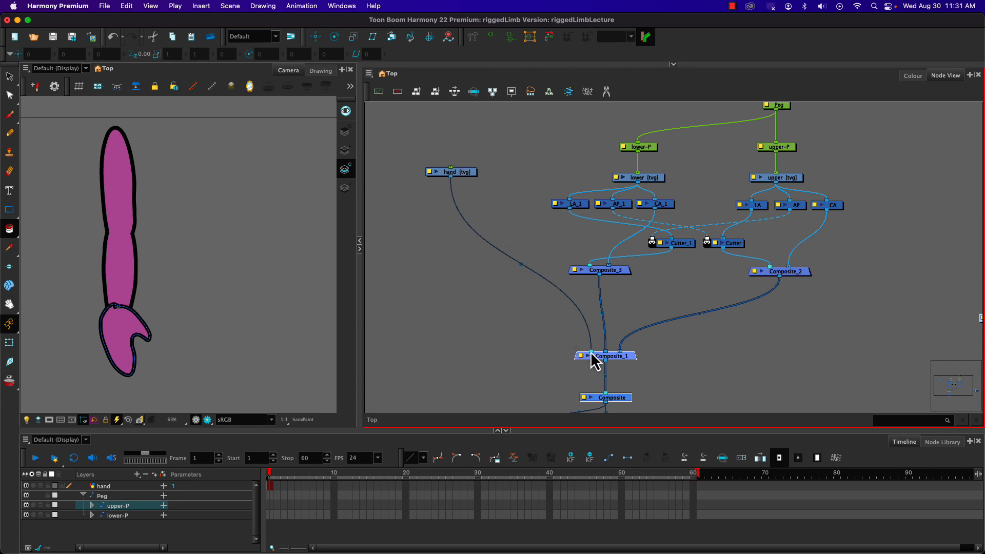
# Disconnect the hand drawing from Composite_1 and reconnect it to the front-most input port of Composite_1.
pyautogui.moveTo(591, 353); pyautogui.dragTo(506, 292)
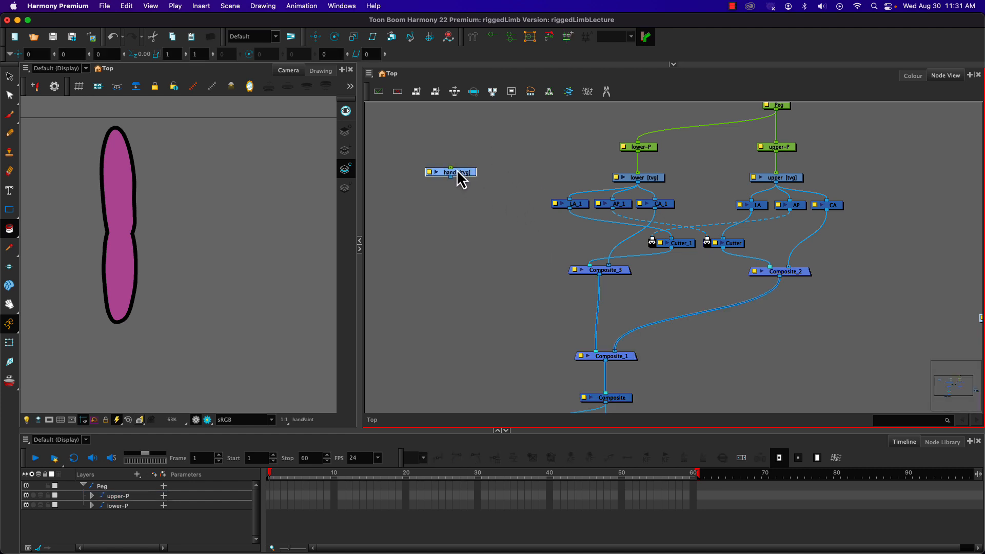
pyautogui.moveTo(459, 183); pyautogui.dragTo(185, 334)
pyautogui.moveTo(451, 178); pyautogui.dragTo(584, 352)
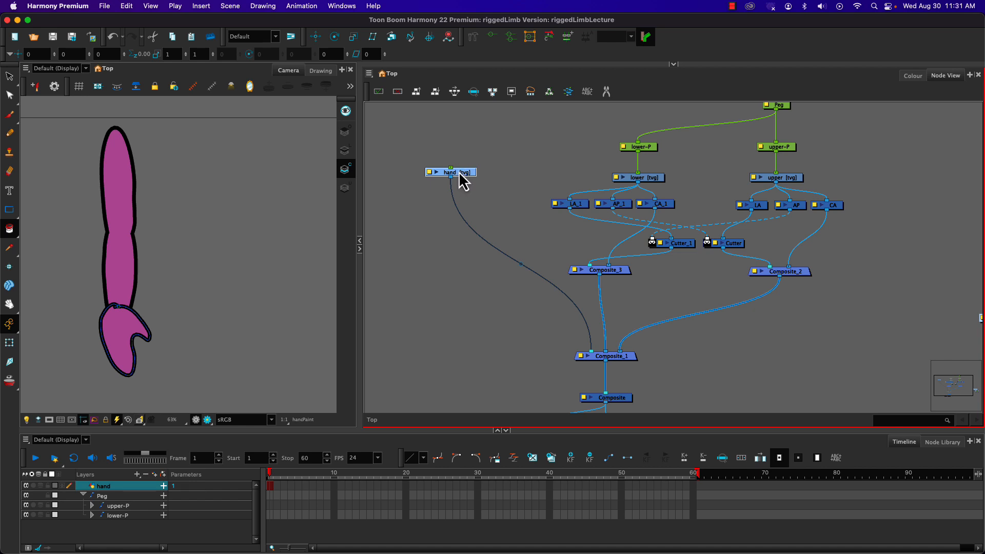
# Add a parent peg to the hand drawing, line it up above the drawing and place its pivot at the wrist.
pyautogui.press('super+p')
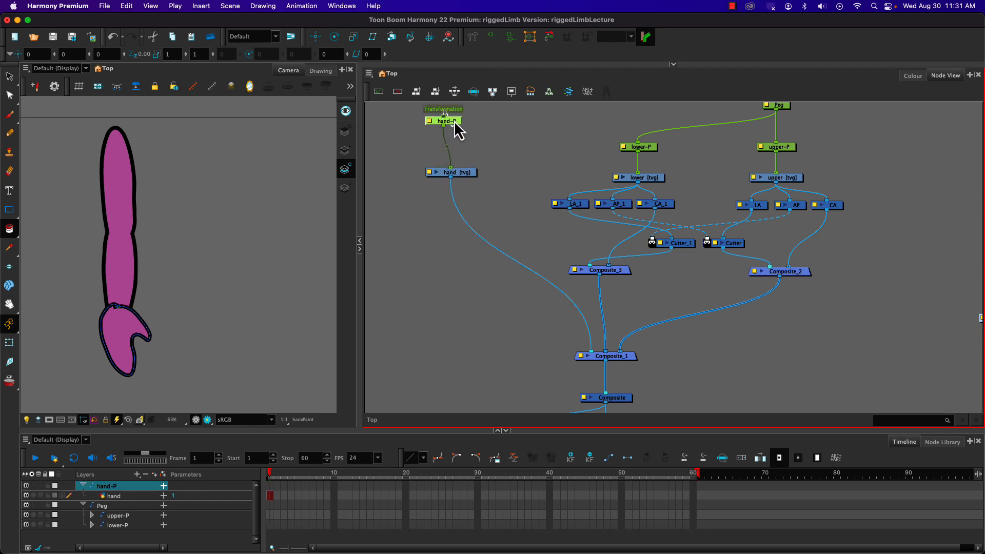
pyautogui.moveTo(454, 119); pyautogui.dragTo(462, 137)
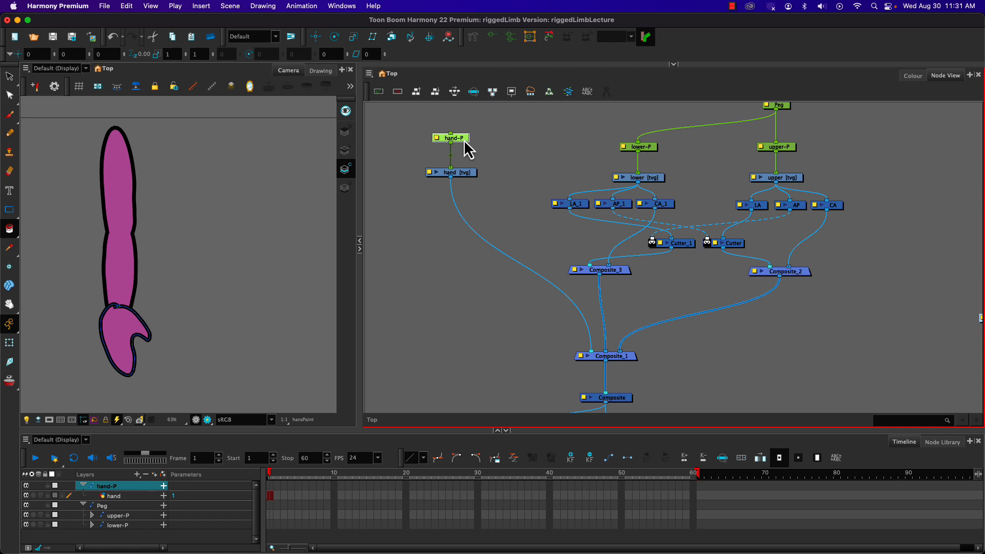
pyautogui.click(335, 38)
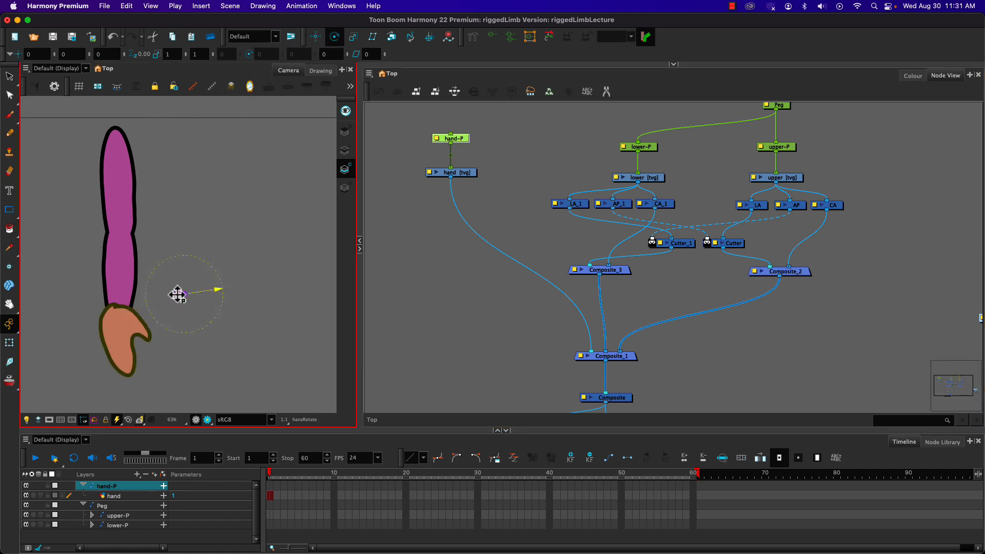
pyautogui.moveTo(176, 294); pyautogui.dragTo(116, 317)
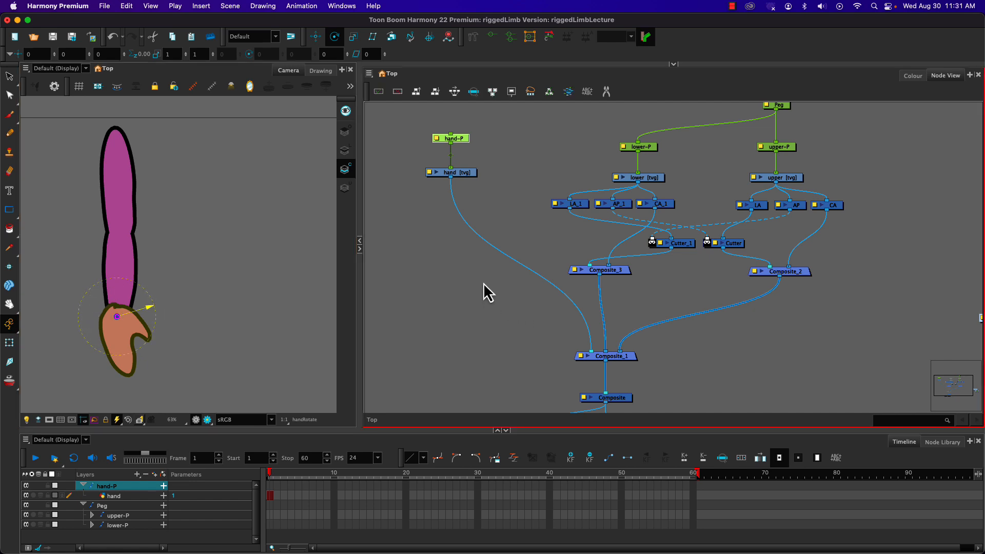
# Add a parent peg above lower-P, connect it between Peg and lower-P, and place its pivot at the elbow.
pyautogui.moveTo(480, 281); pyautogui.dragTo(473, 347)
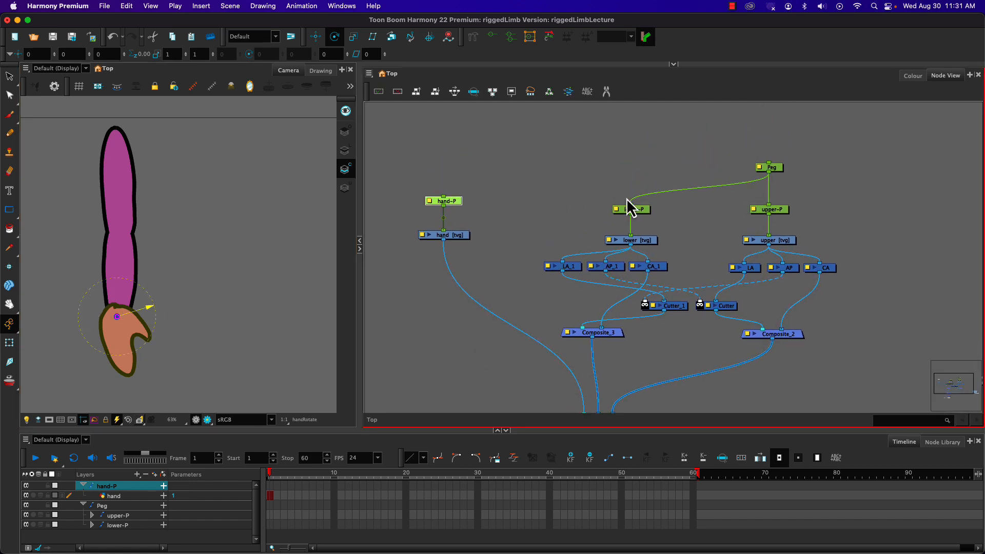
pyautogui.click(638, 212)
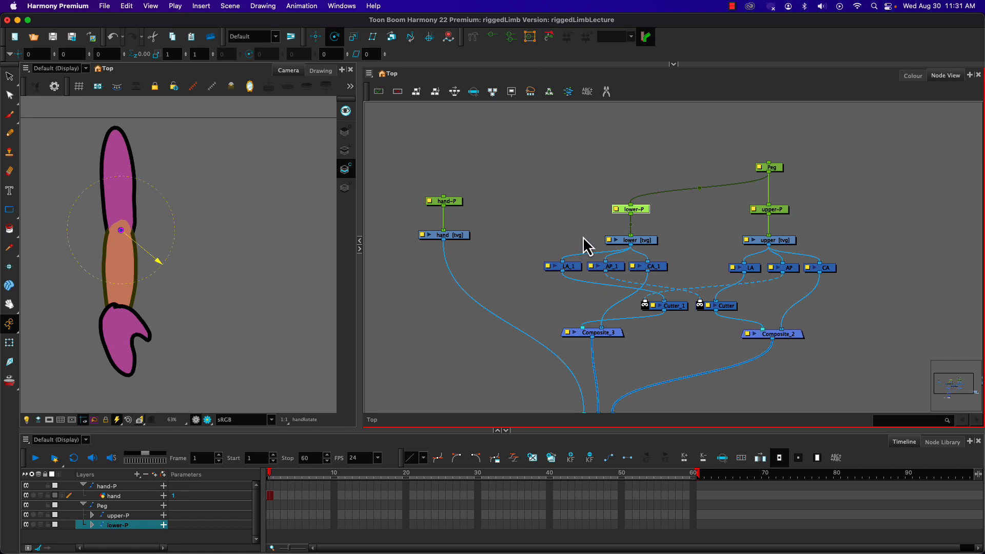
pyautogui.press('super+p')
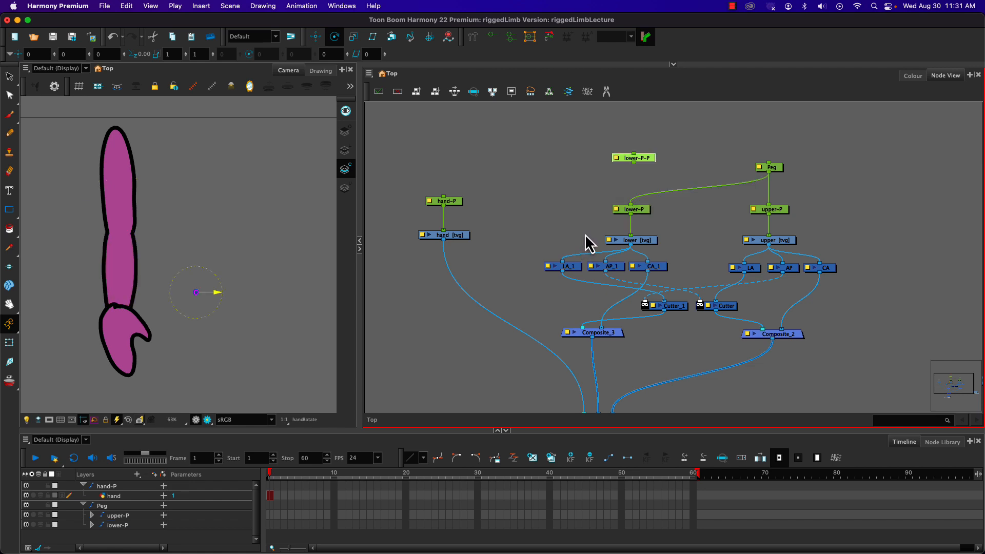
pyautogui.moveTo(633, 164); pyautogui.dragTo(632, 205)
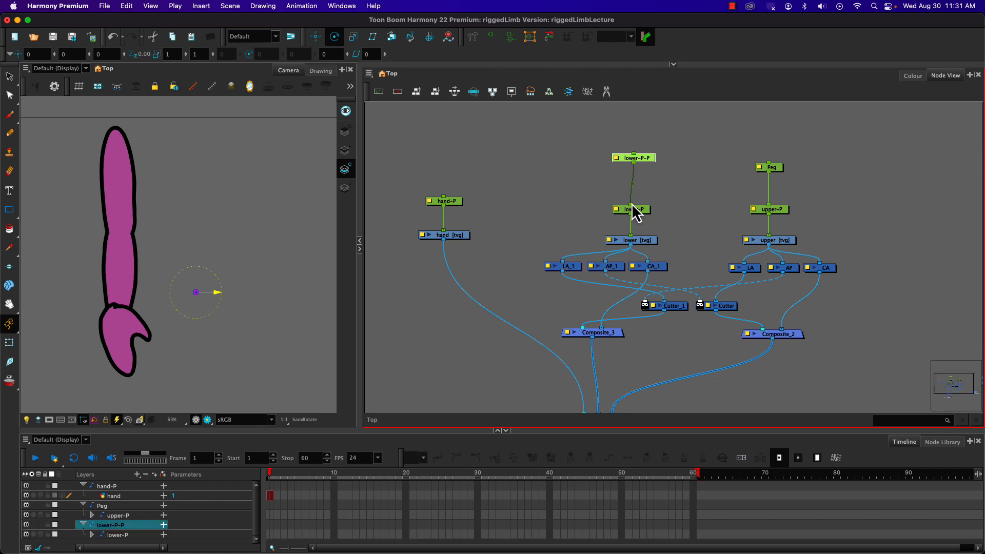
pyautogui.moveTo(641, 162); pyautogui.dragTo(756, 162)
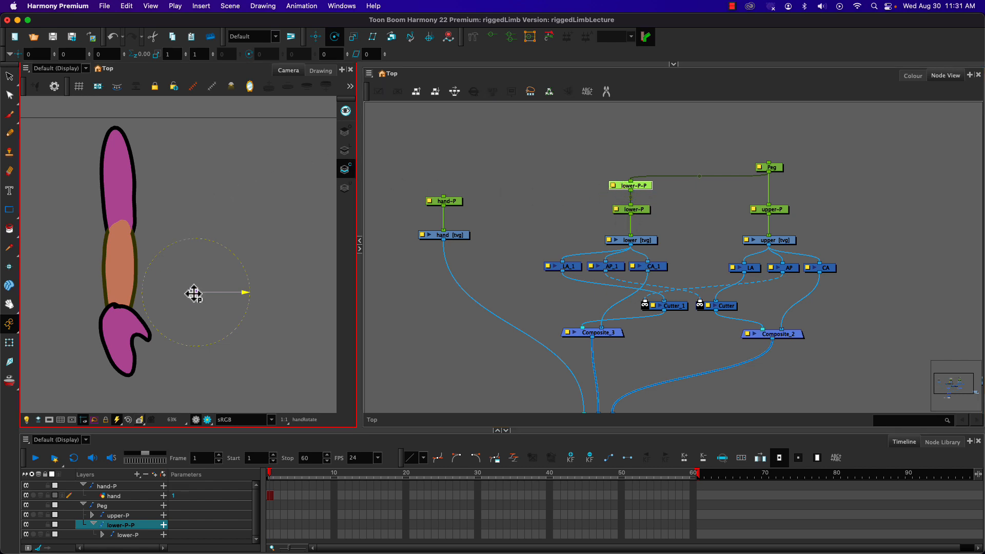
pyautogui.moveTo(195, 295); pyautogui.dragTo(120, 231)
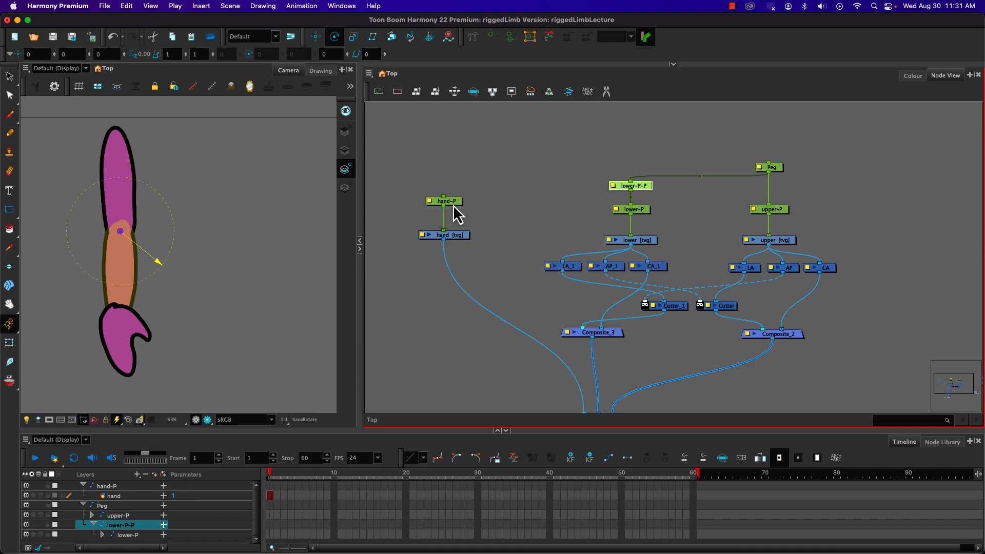
# Line up hand-P with lower-P and connect it as a child of lower-P-P.
pyautogui.moveTo(452, 203); pyautogui.dragTo(451, 212)
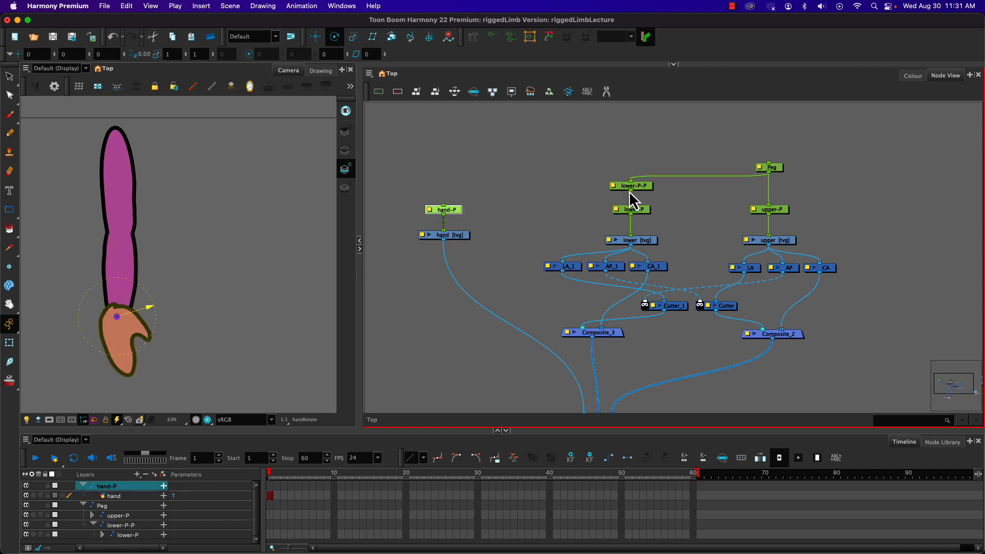
pyautogui.moveTo(630, 190); pyautogui.dragTo(443, 206)
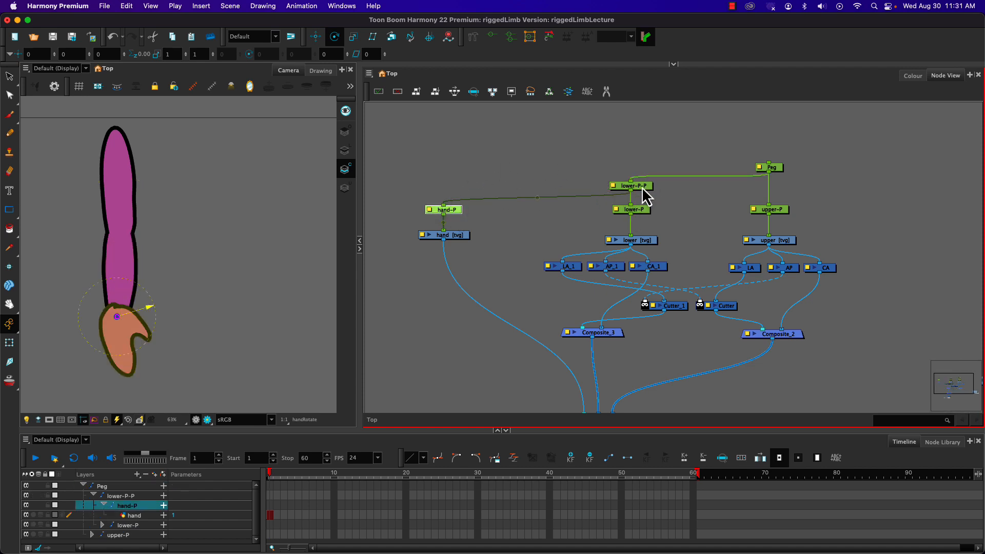
# Move lower-P-P and the main Peg higher in the node network to stagger the peg hierarchy.
pyautogui.moveTo(640, 186); pyautogui.dragTo(640, 168)
pyautogui.moveTo(768, 164); pyautogui.dragTo(774, 131)
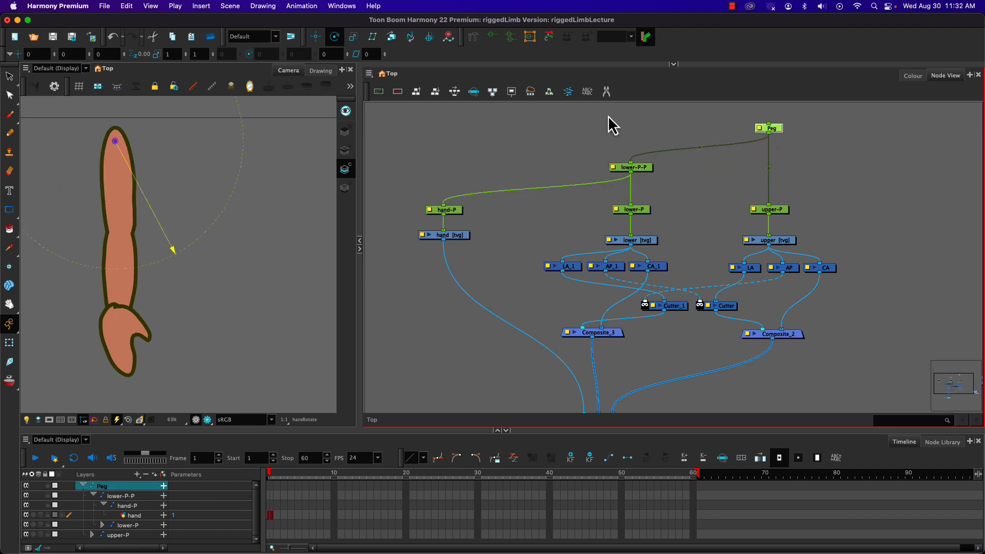
# Examine which limb parts hand-P, lower-P-P, lower-P, Peg and upper-P each control by selecting them in turn.
pyautogui.click(448, 212)
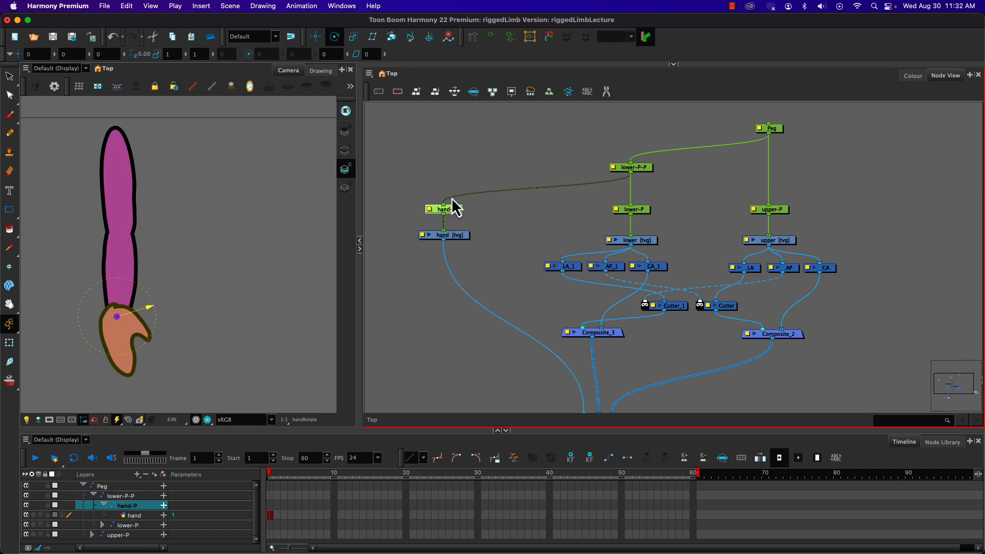
pyautogui.click(639, 168)
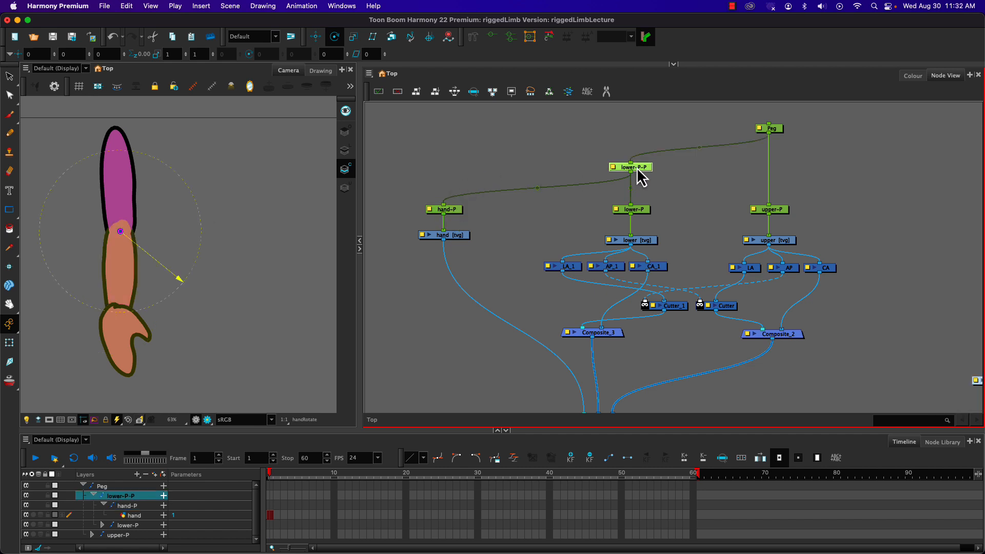
pyautogui.click(638, 213)
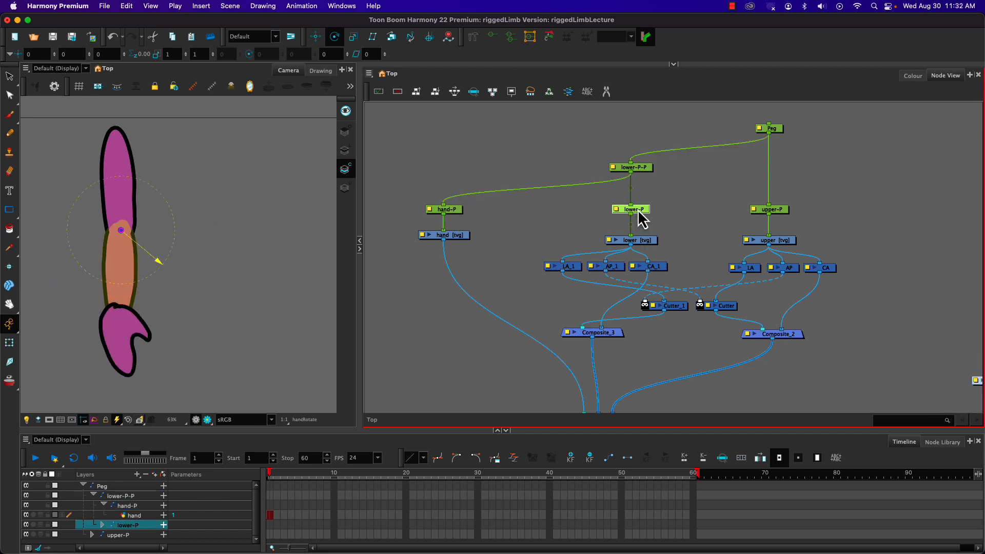
pyautogui.click(774, 129)
pyautogui.click(774, 209)
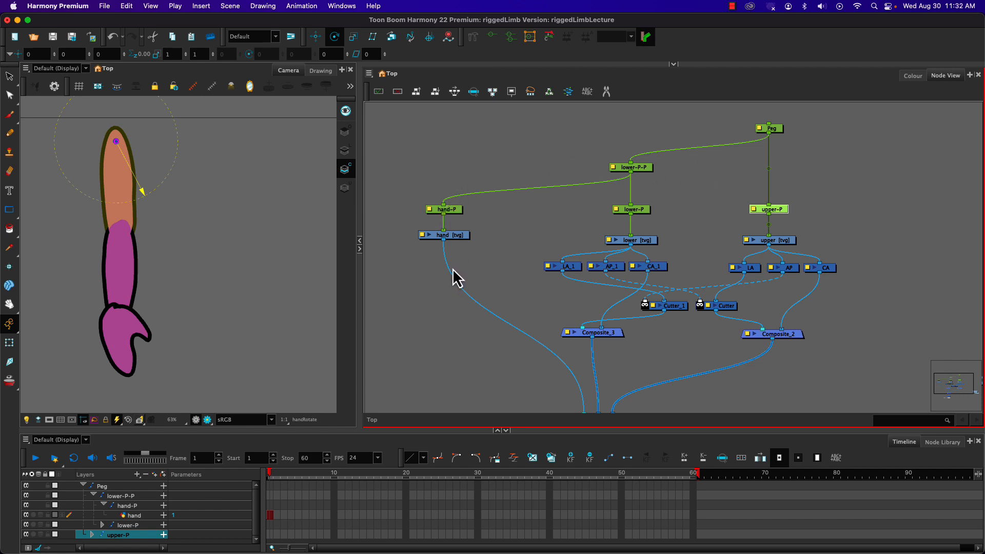
pyautogui.click(641, 168)
pyautogui.click(636, 210)
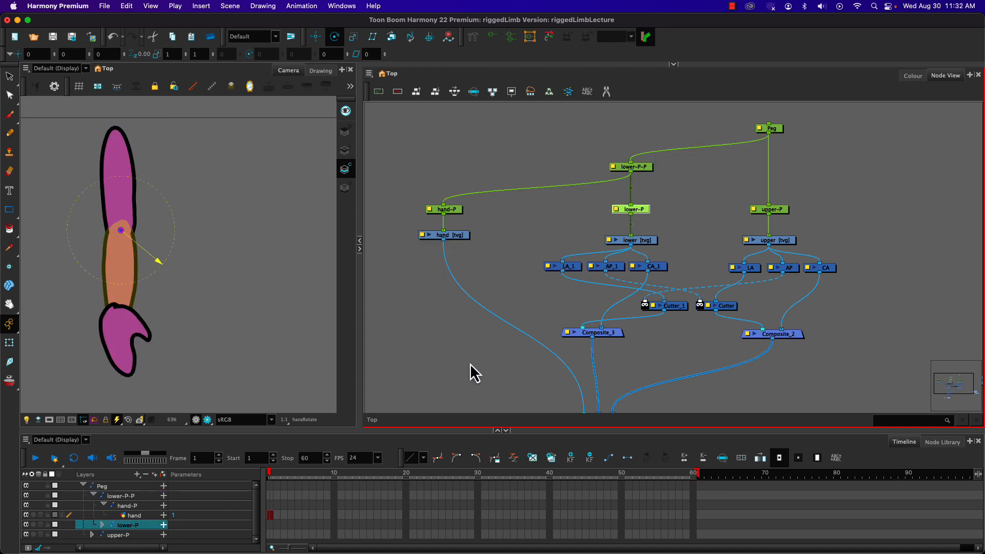
# Duplicate the lower limb's line art, auto-patch, colour art, cutter and composite nodes and place the copies below the hand drawing.
pyautogui.moveTo(468, 363); pyautogui.dragTo(484, 316)
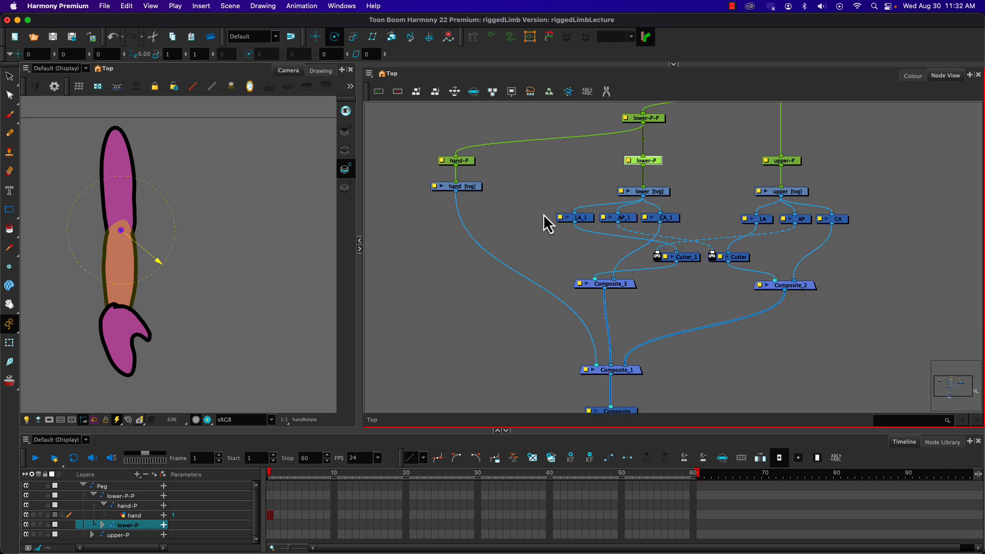
pyautogui.moveTo(542, 214); pyautogui.dragTo(685, 313)
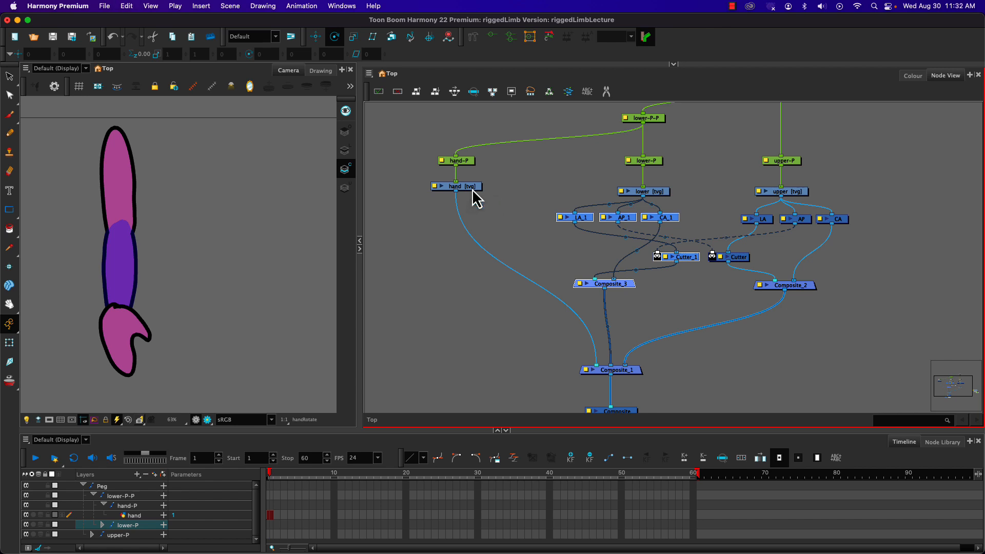
pyautogui.press('super+v')
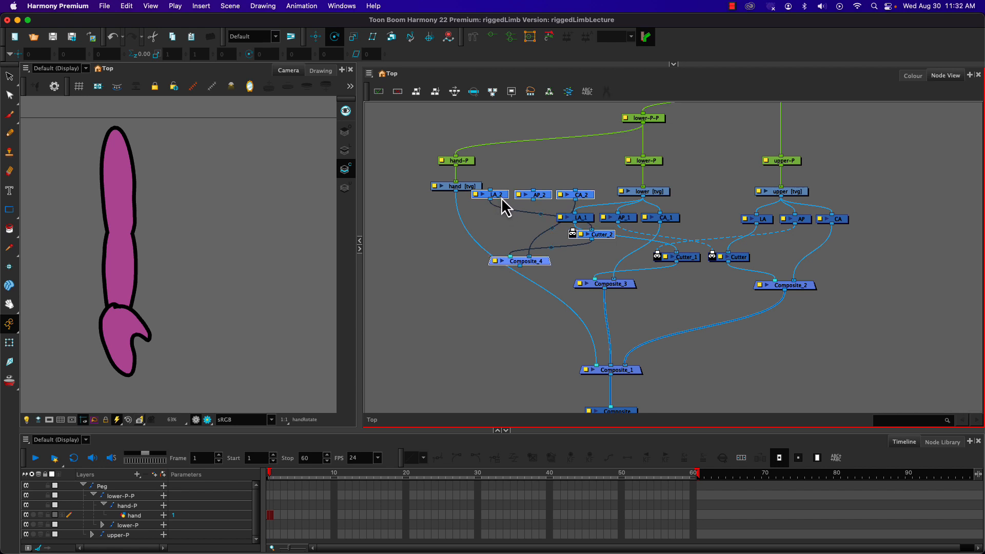
pyautogui.moveTo(501, 198); pyautogui.dragTo(437, 222)
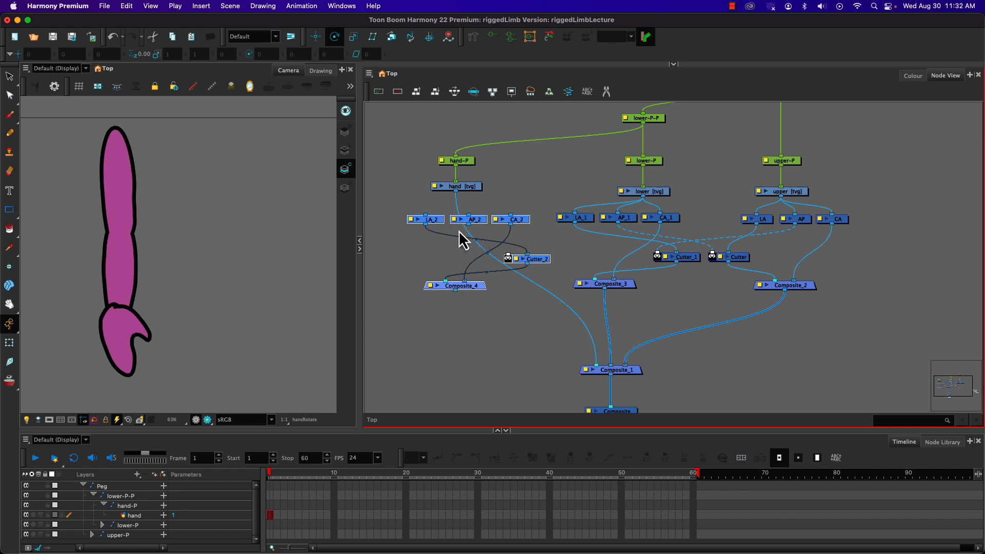
pyautogui.moveTo(471, 289); pyautogui.dragTo(470, 286)
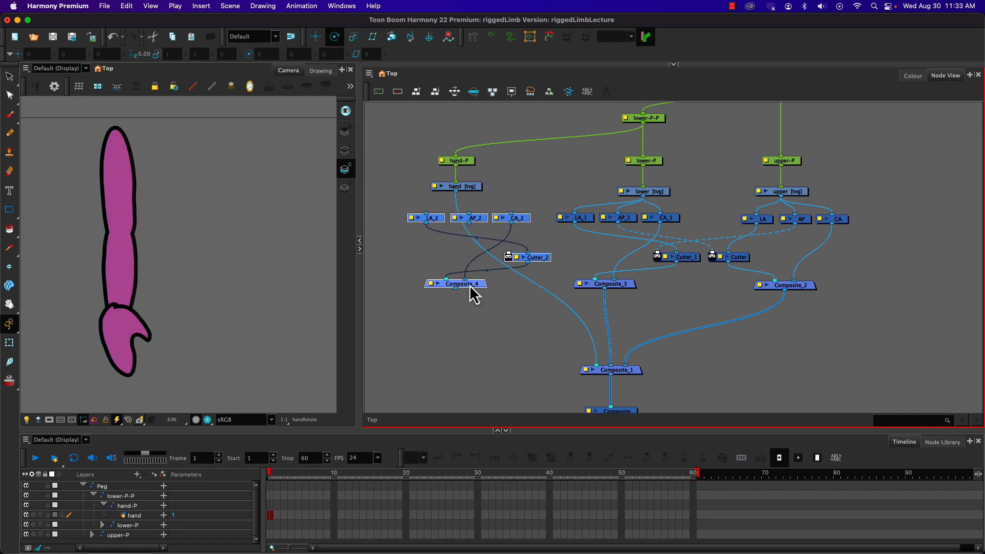
# Reroute the hand drawing from Composite_1 into LA_2, AP_2 and CA_2, and connect Composite_4 to Composite_1's front-most input port.
pyautogui.moveTo(596, 366); pyautogui.dragTo(433, 215)
pyautogui.click(463, 186)
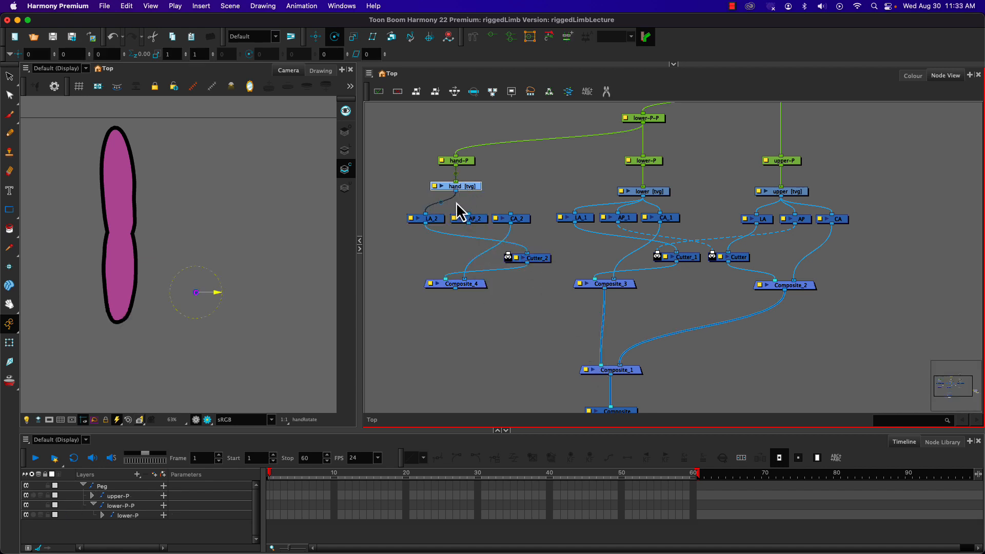
pyautogui.moveTo(455, 191); pyautogui.dragTo(473, 217)
pyautogui.moveTo(510, 214); pyautogui.dragTo(456, 192)
pyautogui.moveTo(456, 291); pyautogui.dragTo(588, 362)
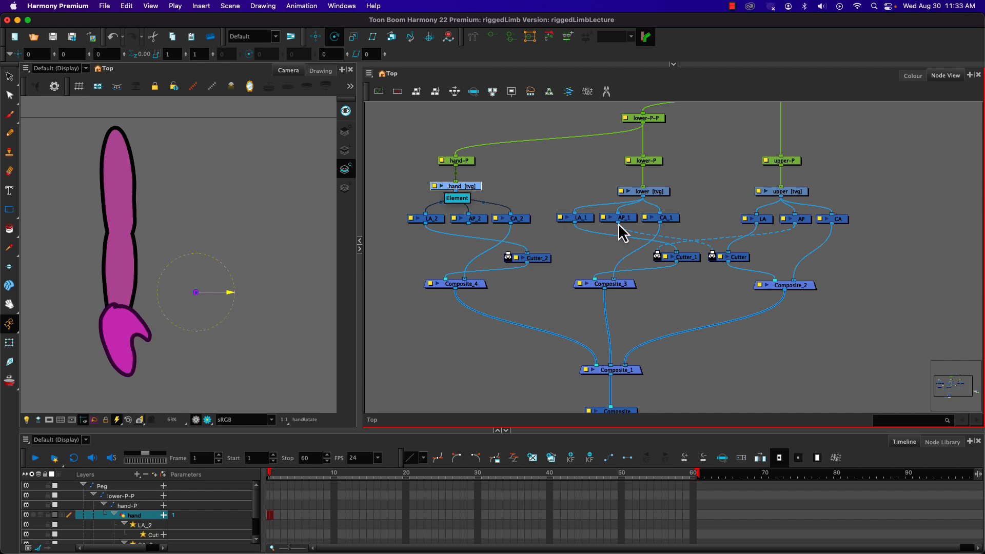
# Connect AP_1 to the matte port of Cutter_2 and test the wrist joint with hand-P.
pyautogui.moveTo(618, 222); pyautogui.dragTo(511, 254)
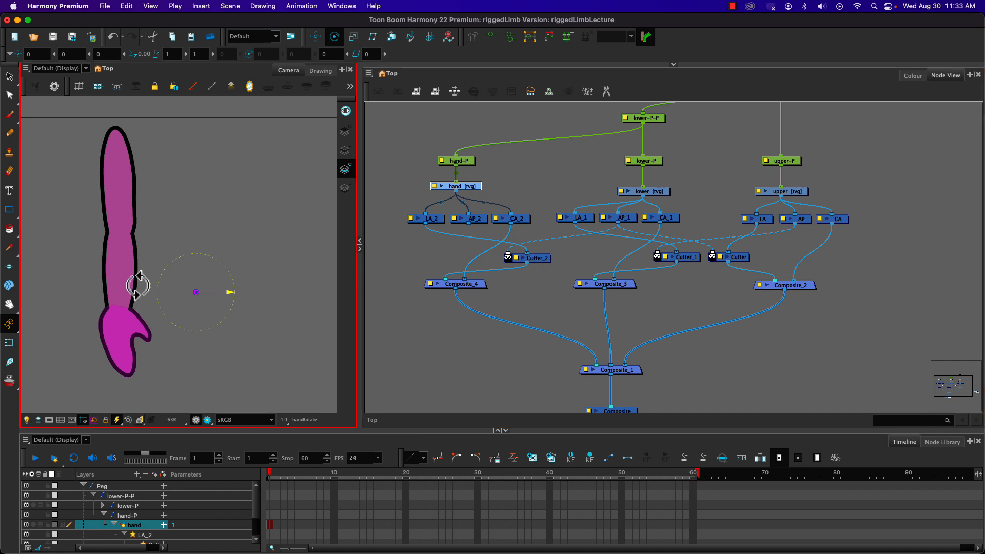
pyautogui.click(464, 161)
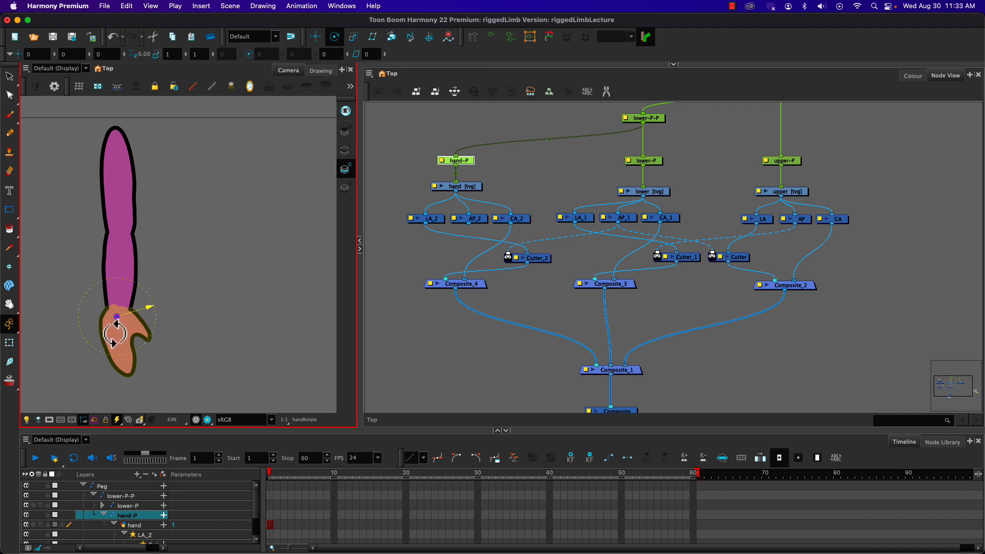
pyautogui.moveTo(114, 330); pyautogui.dragTo(115, 341)
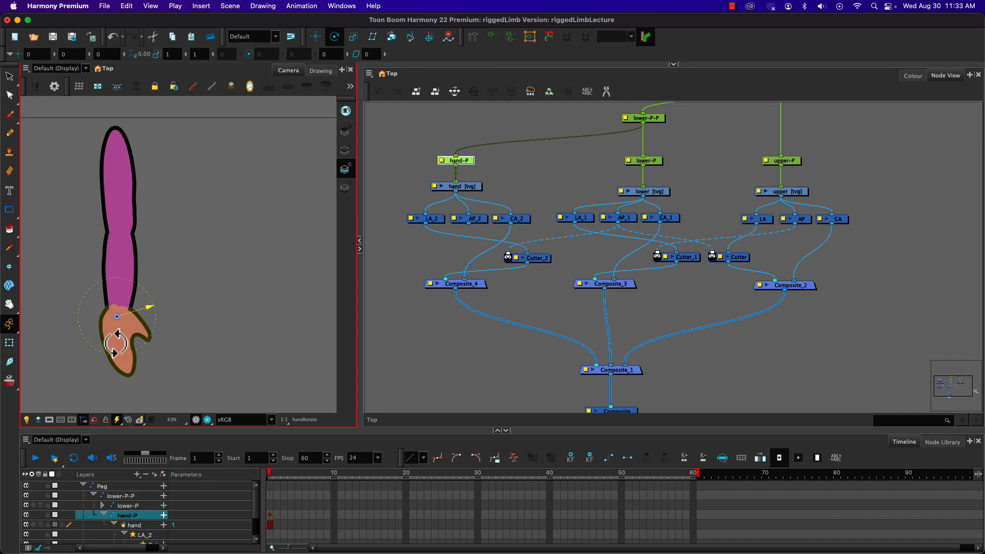
pyautogui.hotkey('alt', 'Down')
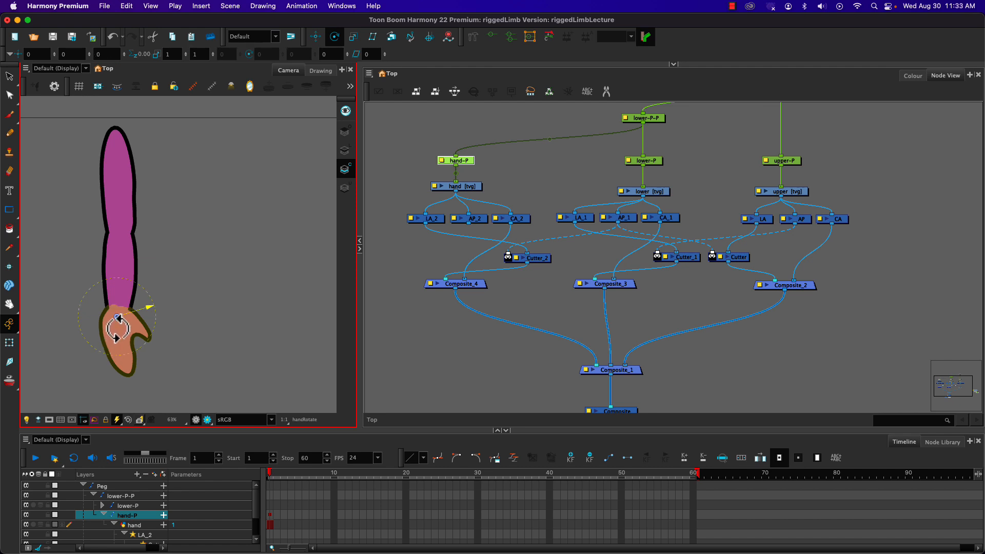
# Move Composite_4, Composite_3 and Composite_2 lower in the network, and shift the three cutters down as well.
pyautogui.click(424, 280)
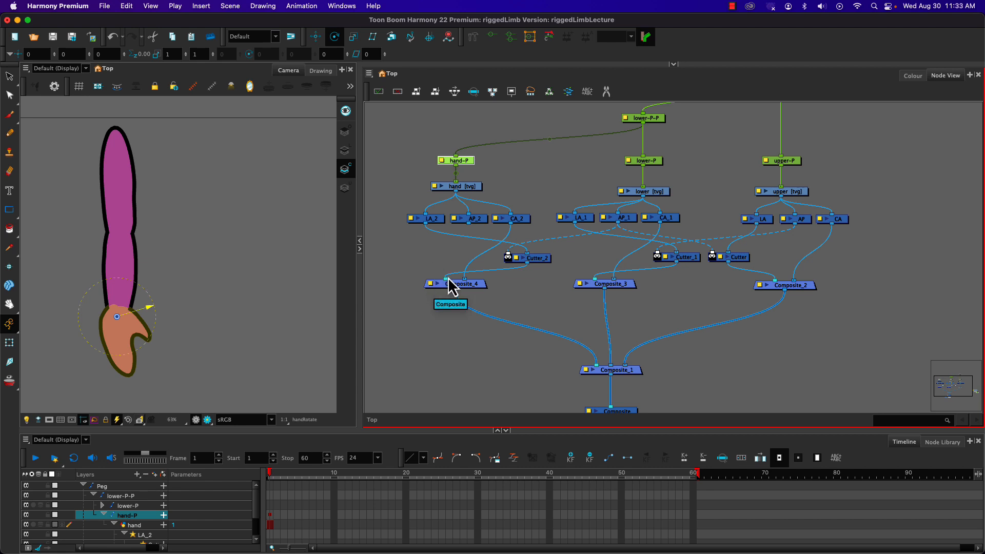
pyautogui.moveTo(433, 272); pyautogui.dragTo(794, 318)
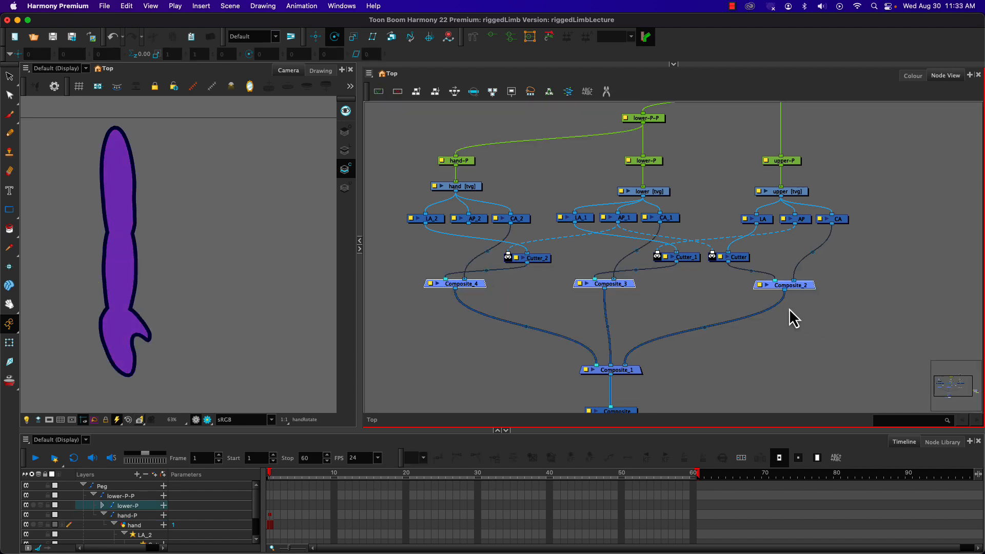
pyautogui.moveTo(466, 286); pyautogui.dragTo(473, 322)
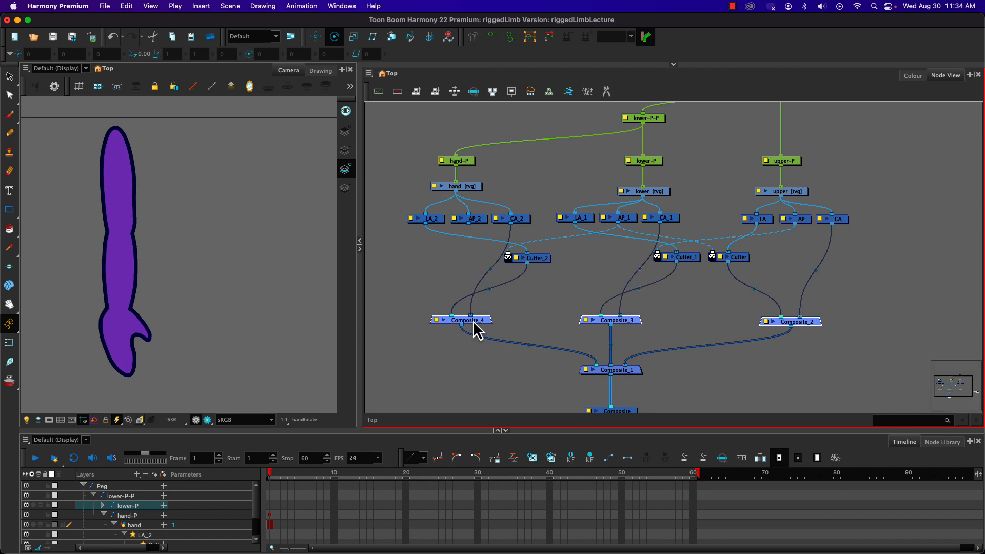
pyautogui.click(571, 304)
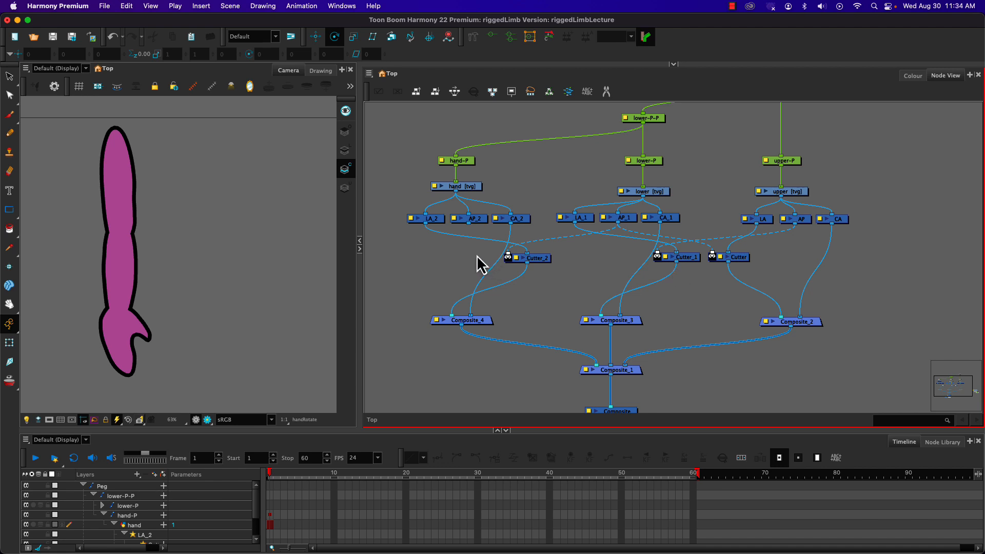
pyautogui.moveTo(477, 256); pyautogui.dragTo(744, 282)
pyautogui.click(528, 321)
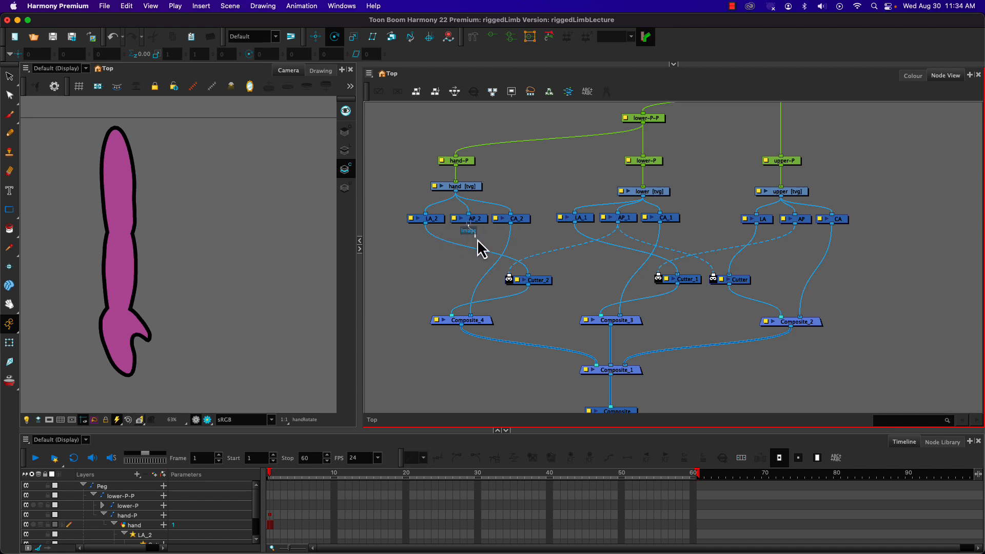
# Try connecting AP_2 to Cutter_1's matte port and test the wrist by nudging hand-P behind and in front of the lower limb.
pyautogui.moveTo(477, 239); pyautogui.dragTo(657, 276)
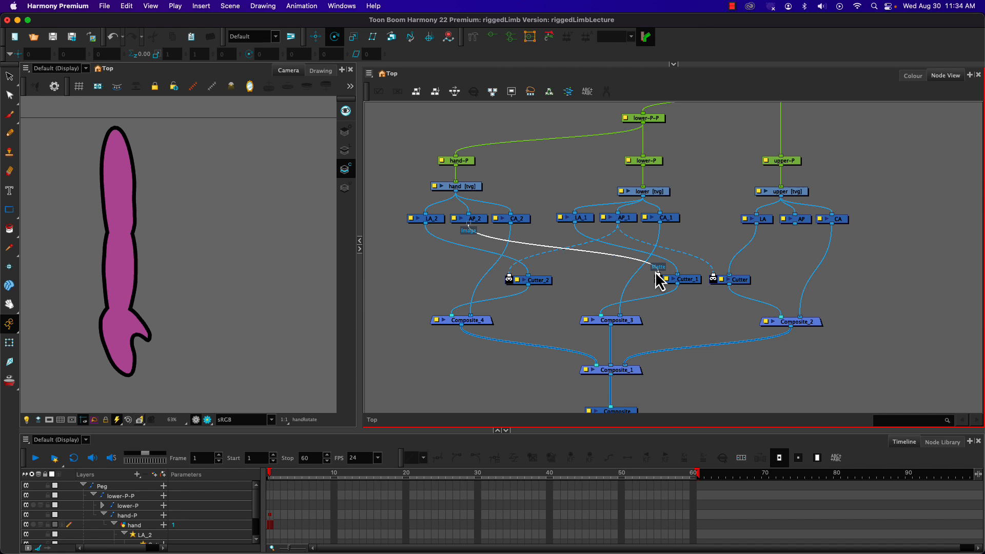
pyautogui.moveTo(655, 272); pyautogui.dragTo(655, 272)
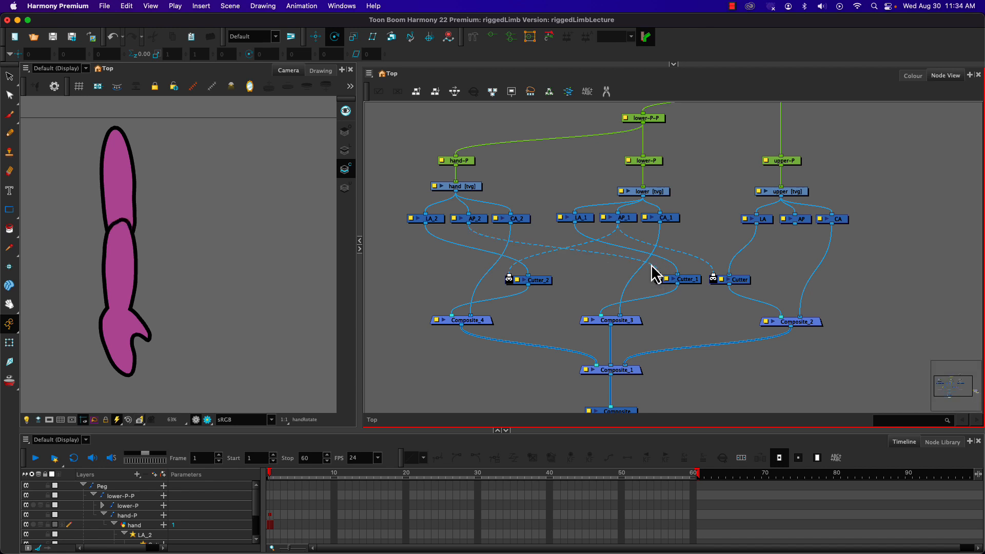
pyautogui.click(122, 331)
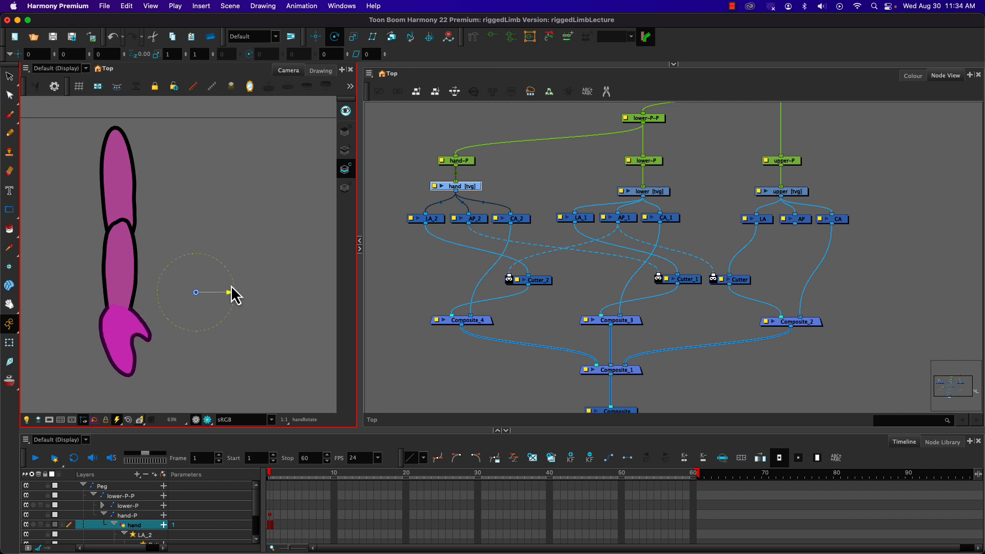
pyautogui.click(469, 163)
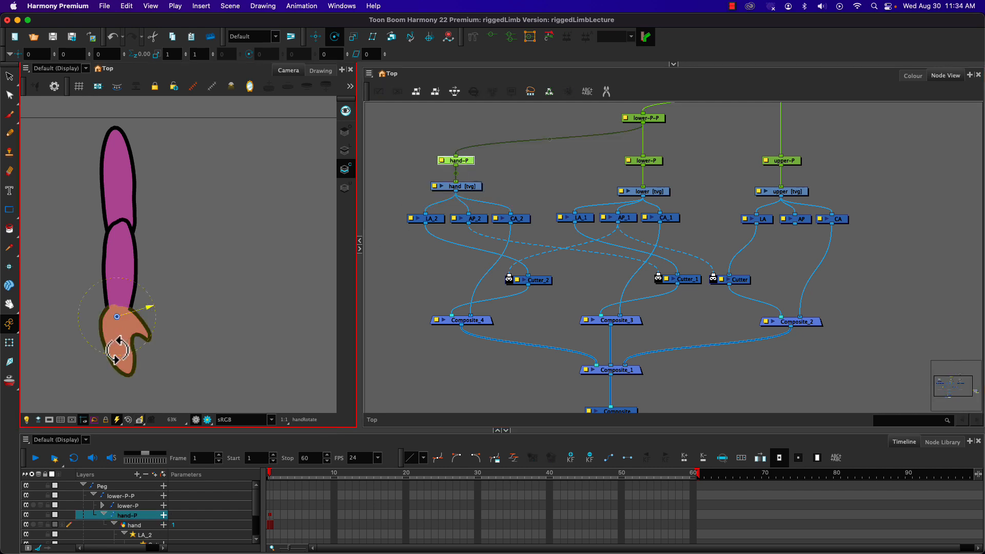
pyautogui.hotkey('alt', 'Down')
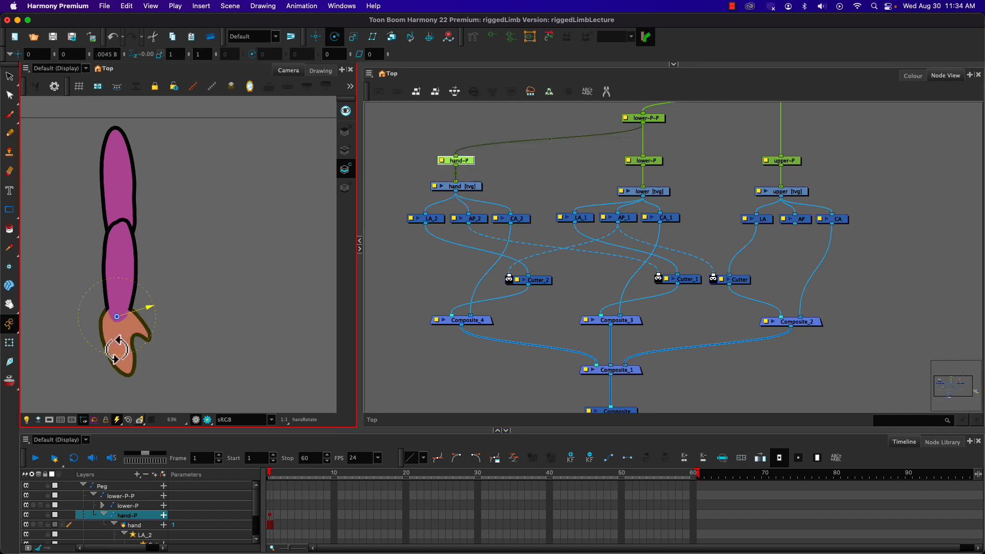
pyautogui.hotkey('alt', 'Up')
pyautogui.hotkey('alt', 'Down')
pyautogui.hotkey('alt', 'Up')
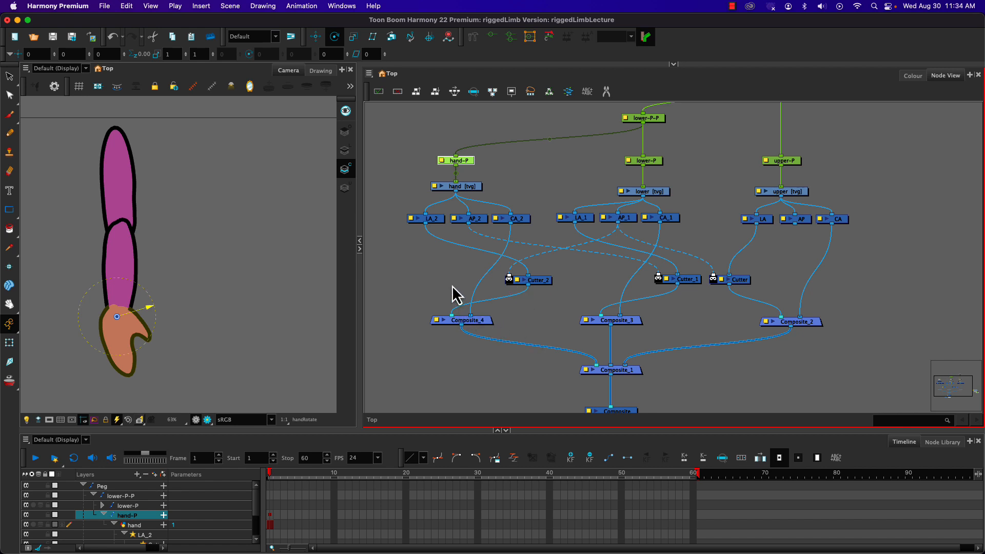
# Add a composite node combining AP and AP_2, and connect its output to Cutter_1's matte port.
pyautogui.press('Tab')
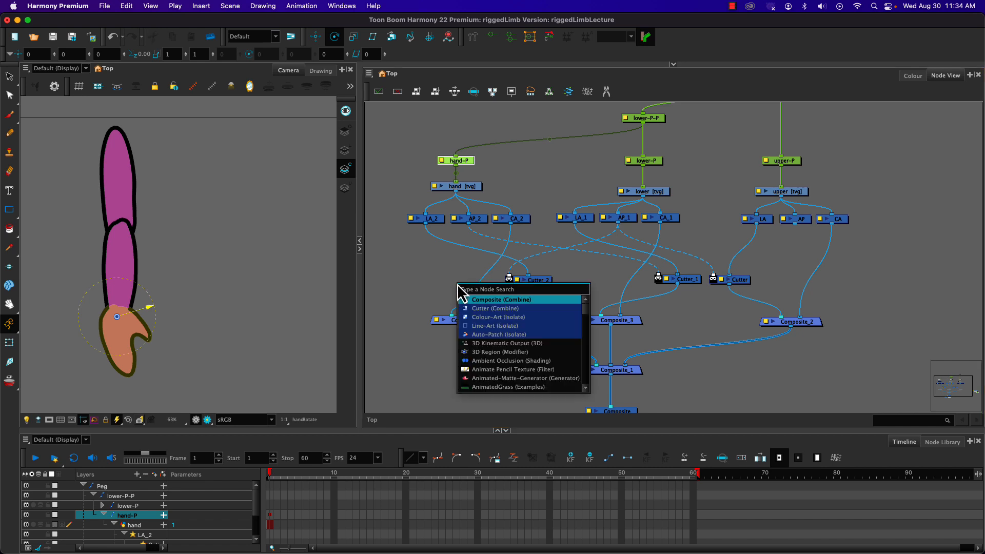
pyautogui.press('Return')
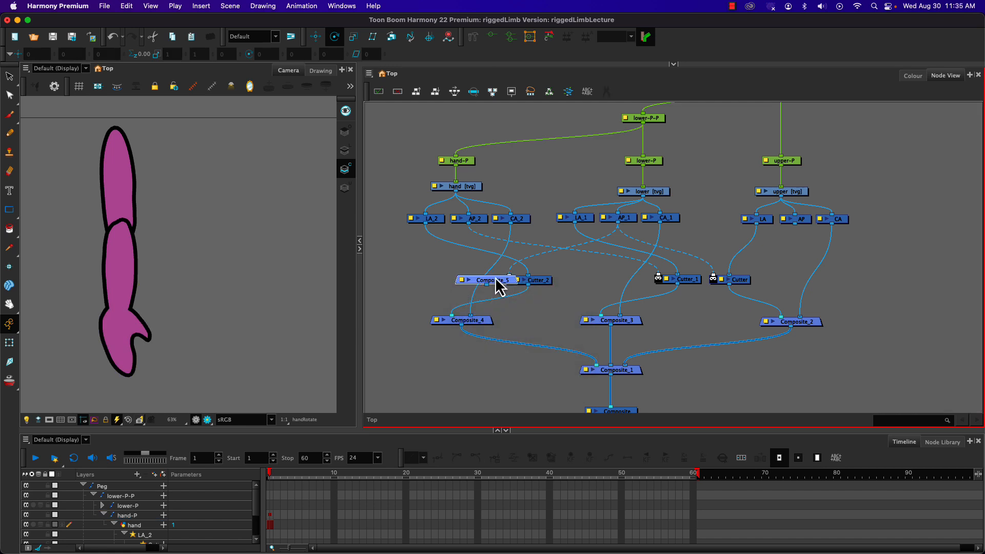
pyautogui.moveTo(498, 281); pyautogui.dragTo(602, 275)
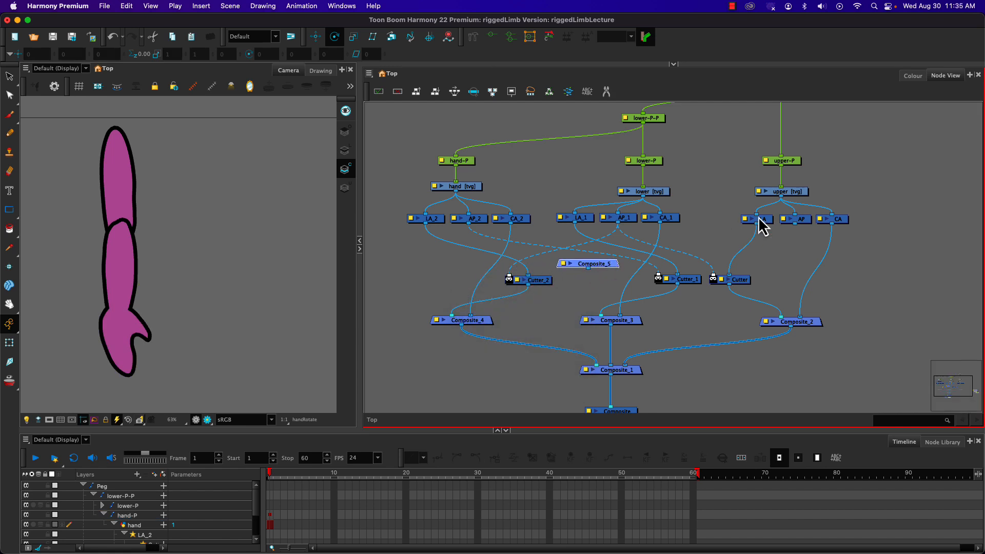
pyautogui.moveTo(796, 224); pyautogui.dragTo(605, 263)
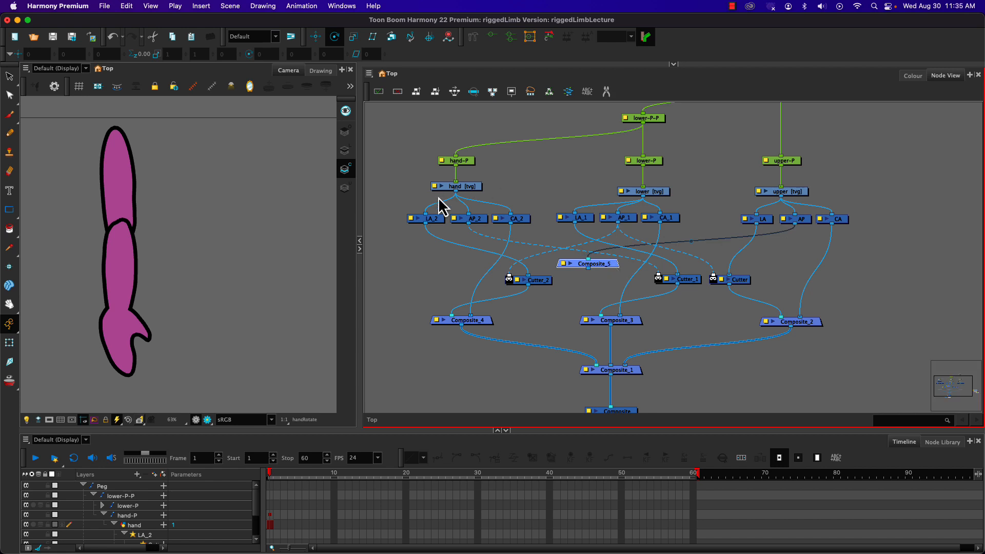
pyautogui.moveTo(467, 224); pyautogui.dragTo(573, 262)
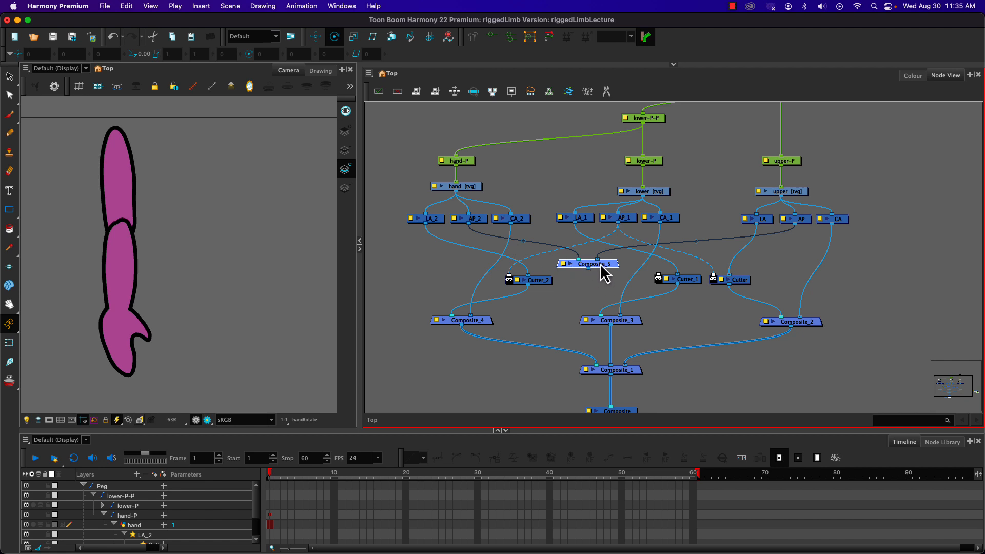
pyautogui.moveTo(589, 272); pyautogui.dragTo(583, 261)
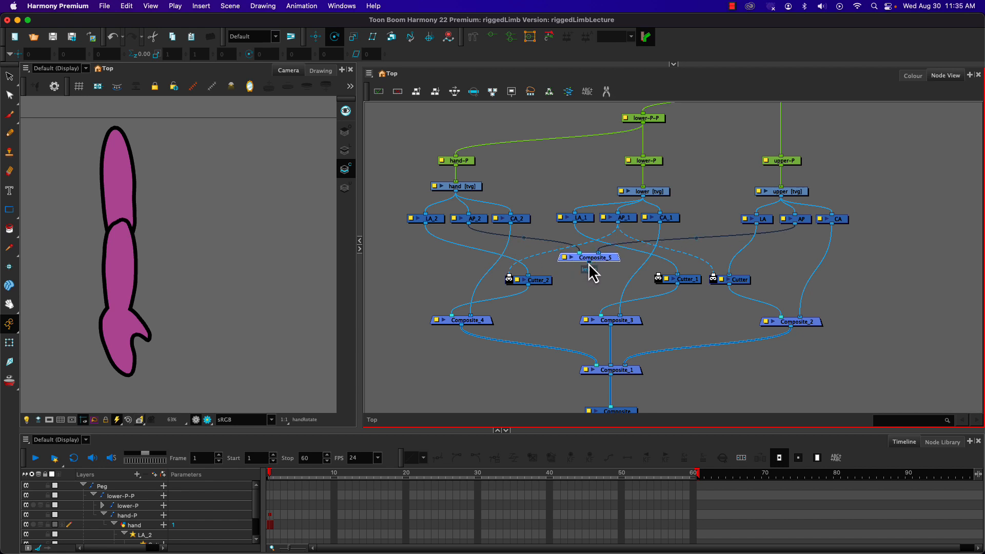
pyautogui.moveTo(650, 271); pyautogui.dragTo(659, 278)
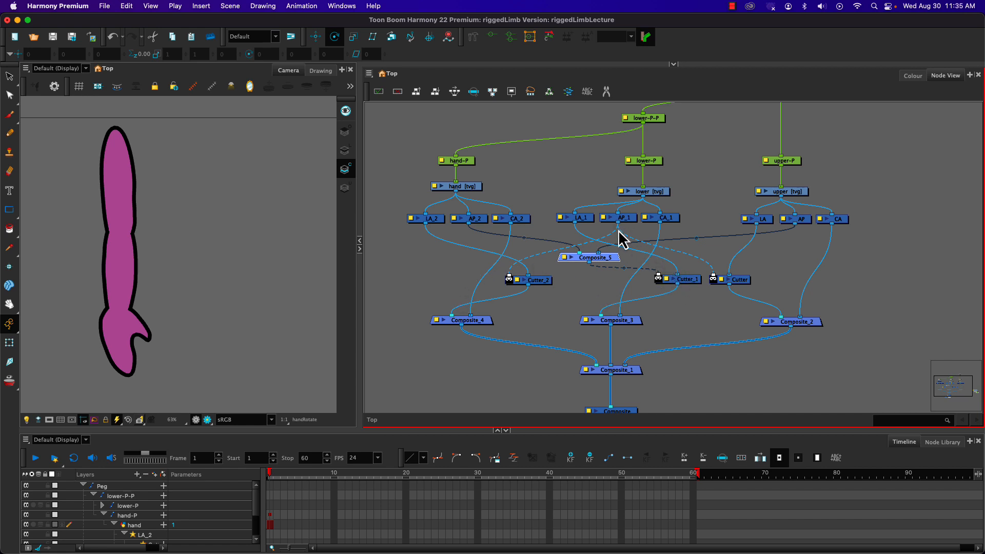
# Move Cutter_1 closer beneath Composite_5, and shift Composite_5 slightly lower in the network.
pyautogui.click(683, 281)
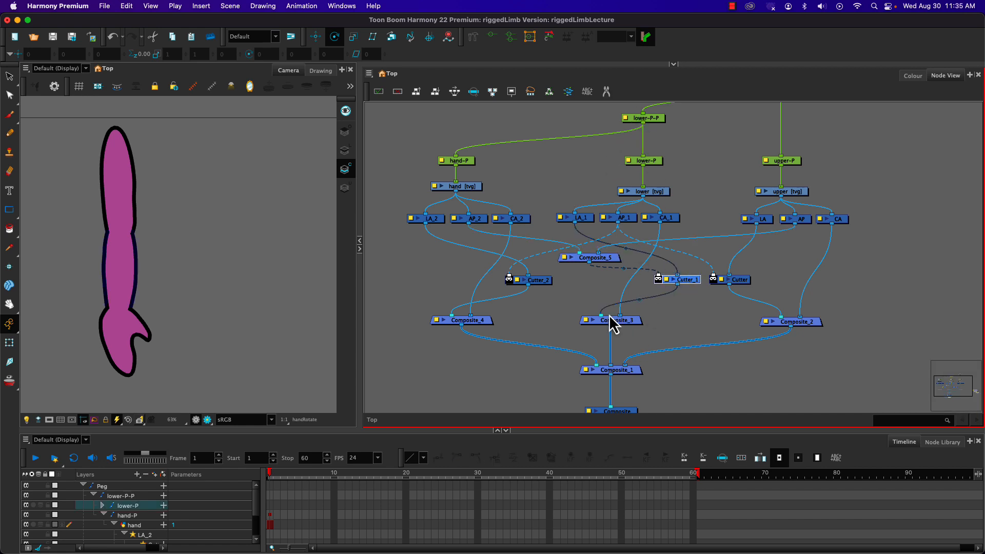
pyautogui.click(122, 261)
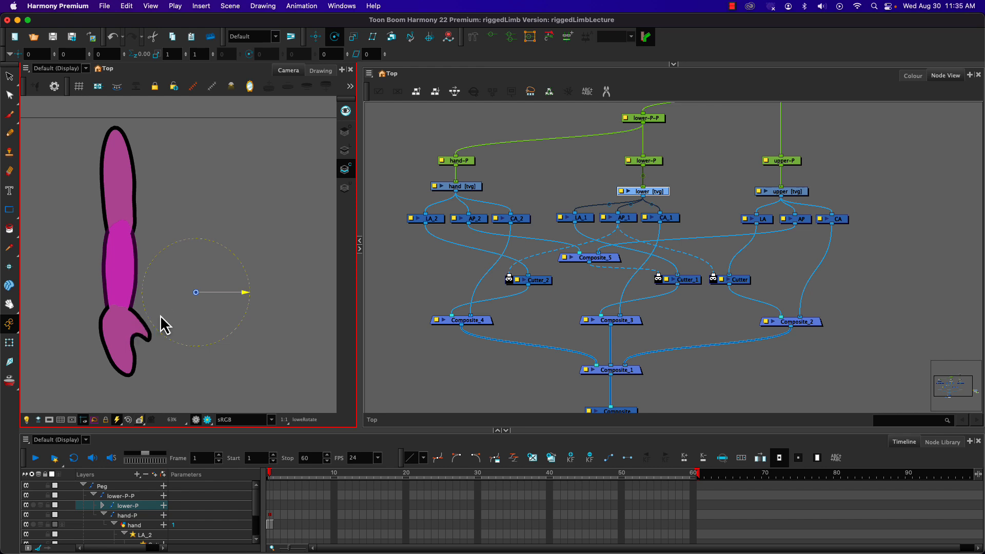
pyautogui.click(646, 161)
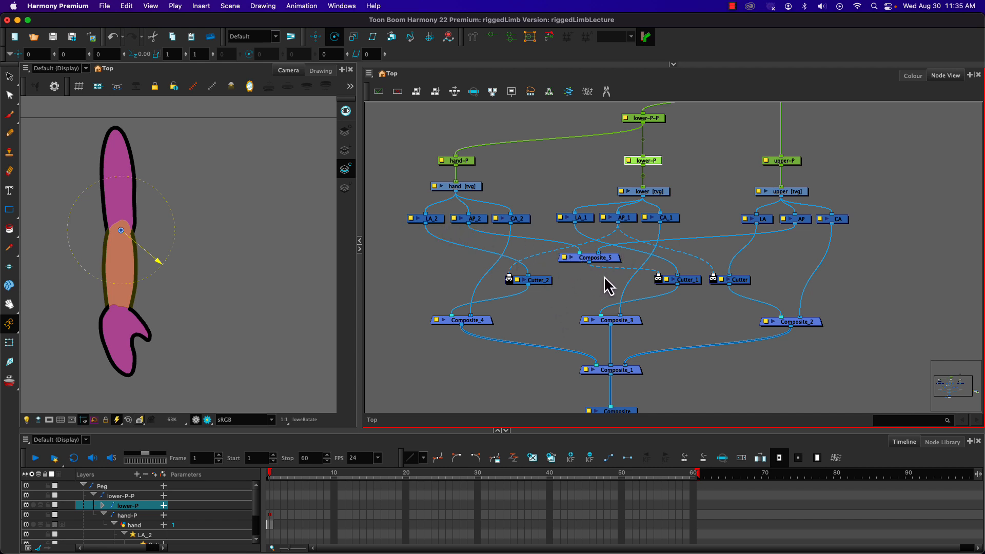
pyautogui.moveTo(666, 282)
pyautogui.mouseDown()
pyautogui.moveTo(574, 296)
pyautogui.moveTo(676, 287)
pyautogui.moveTo(676, 299)
pyautogui.mouseUp()
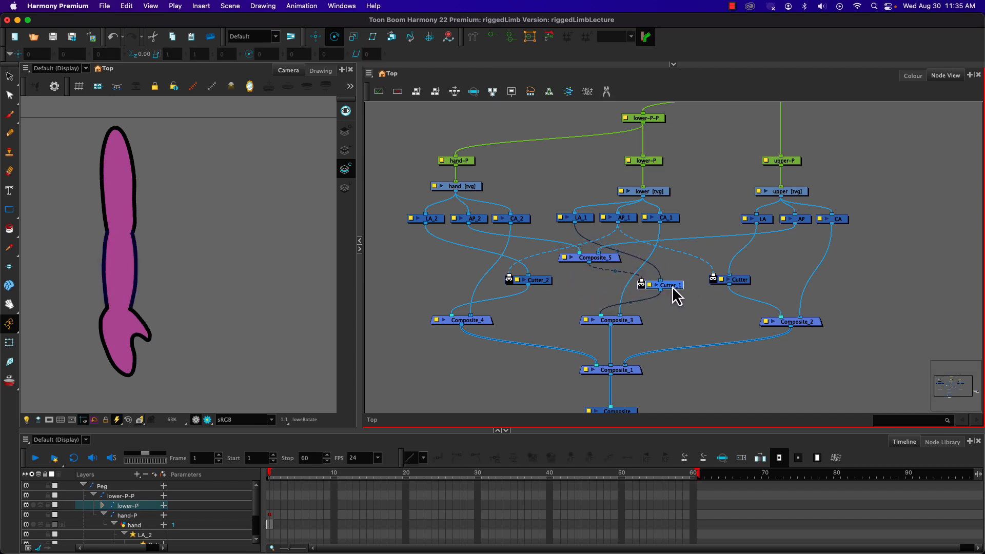
pyautogui.moveTo(581, 259); pyautogui.dragTo(578, 266)
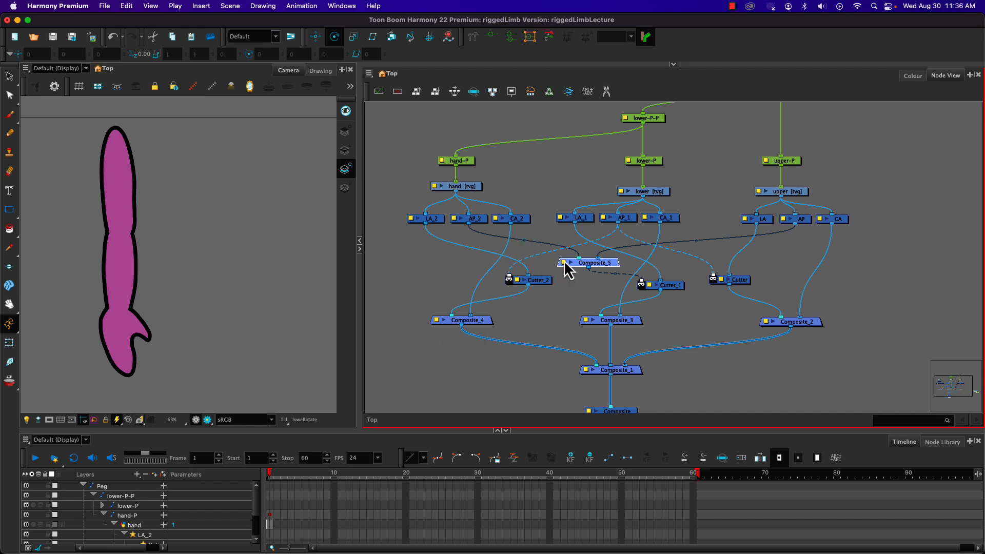
# Add a waypoint to each cable running from AP_2 and AP into Composite_5, and raise both cables slightly.
pyautogui.click(479, 324)
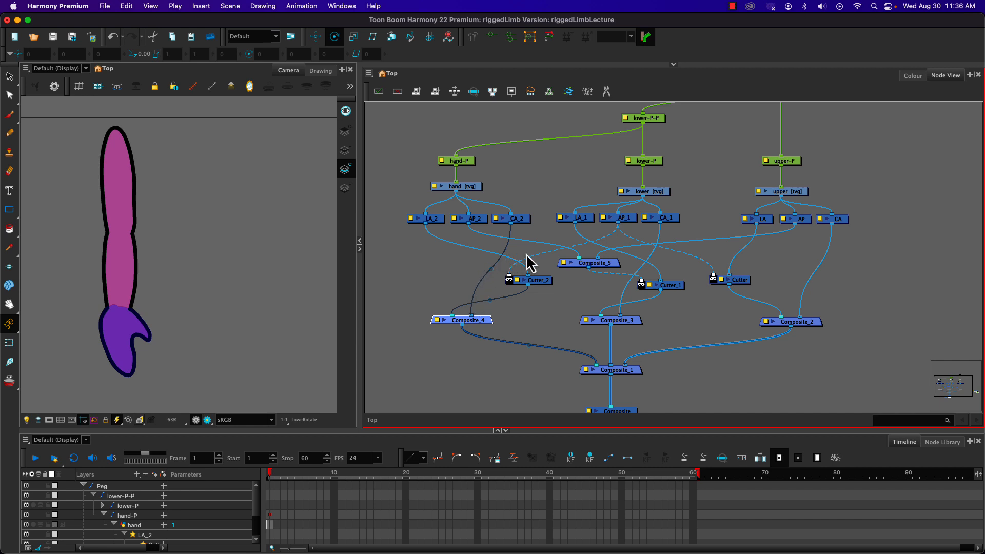
pyautogui.click(578, 265)
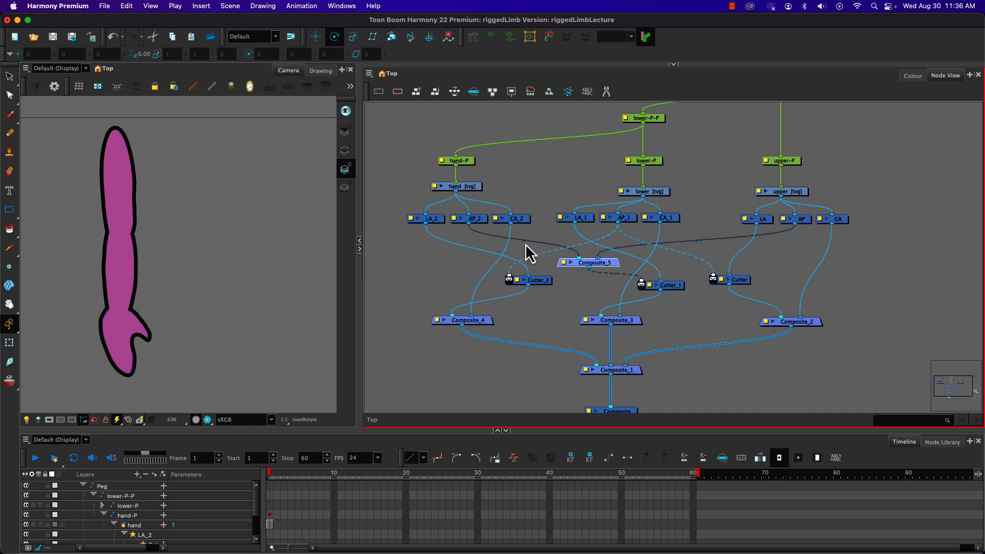
pyautogui.moveTo(524, 241); pyautogui.dragTo(533, 234)
pyautogui.click(609, 264)
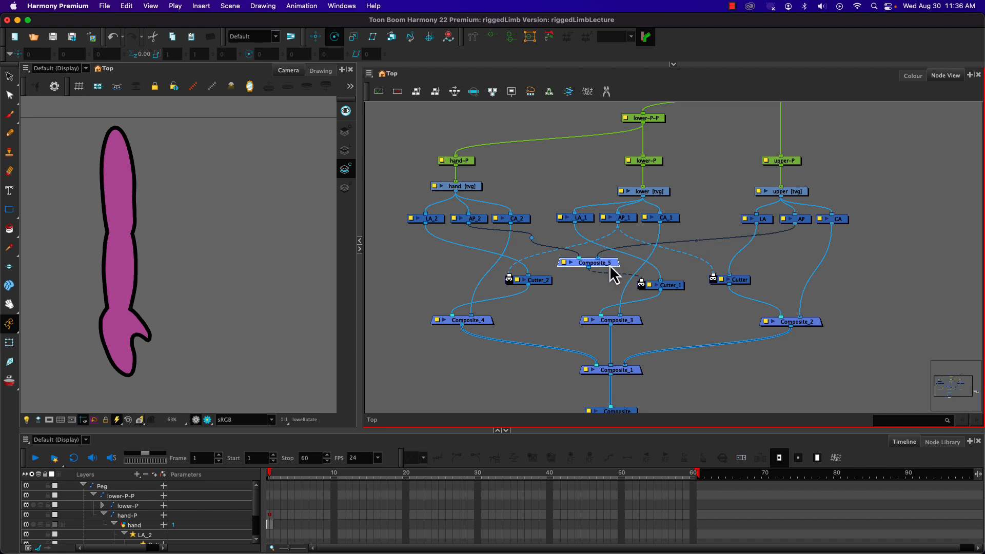
pyautogui.moveTo(696, 241); pyautogui.dragTo(693, 235)
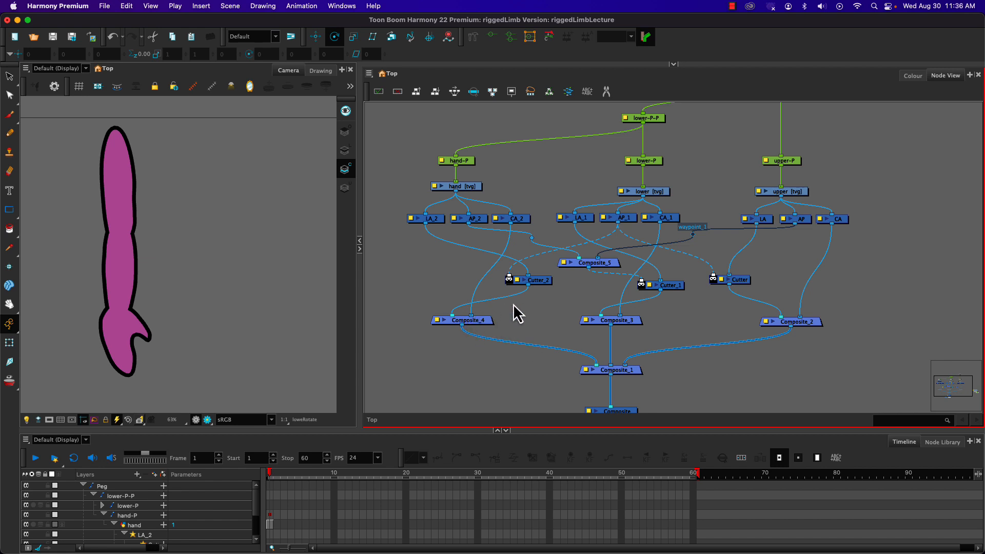
# Shift Cutter_1, Cutter and Cutter_2 slightly lower in the network to space out their cables.
pyautogui.moveTo(672, 287)
pyautogui.mouseDown()
pyautogui.moveTo(678, 282)
pyautogui.moveTo(677, 292)
pyautogui.mouseUp()
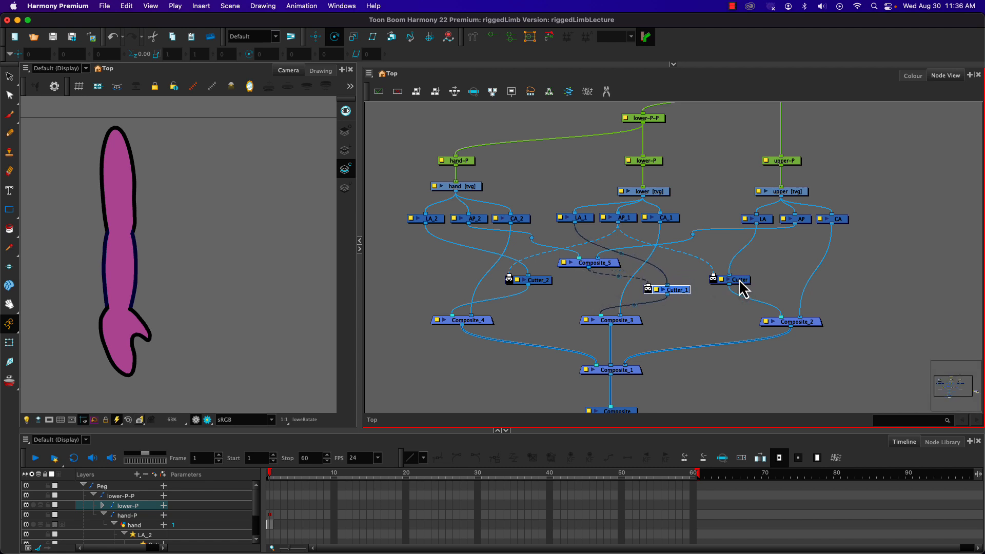
pyautogui.moveTo(742, 289); pyautogui.dragTo(742, 295)
pyautogui.moveTo(540, 286); pyautogui.dragTo(541, 293)
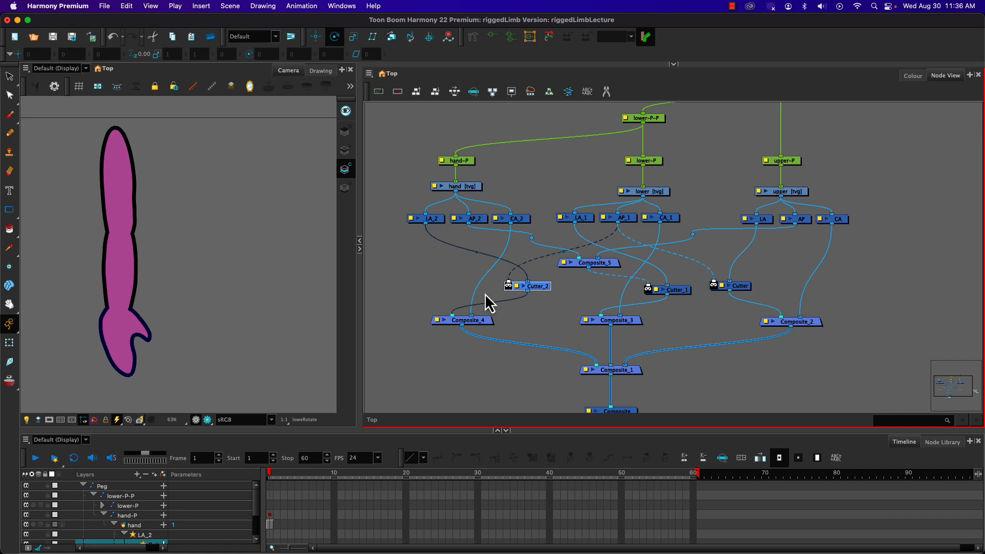
# Rotate hand-P about 23° around the wrist pivot.
pyautogui.scroll(-2, 484, 292)
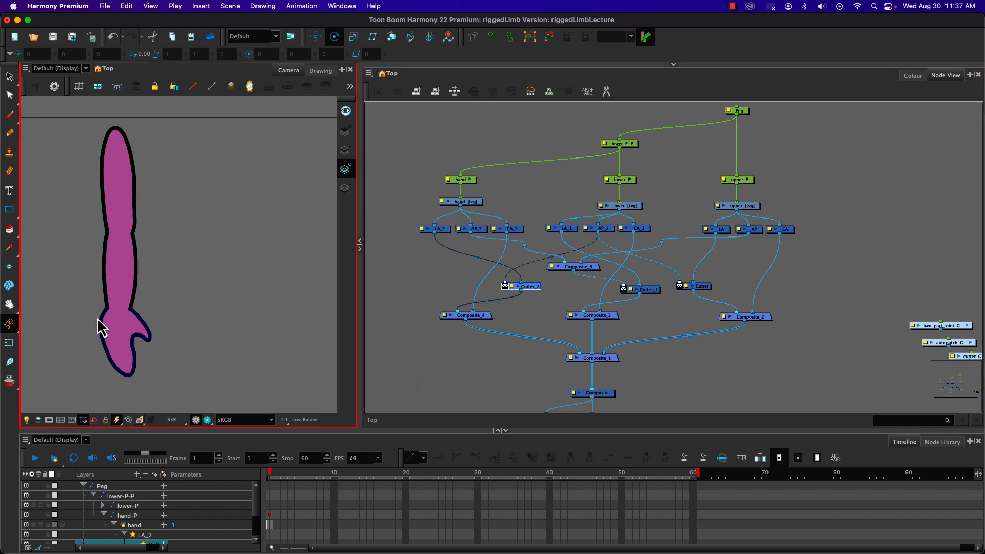
pyautogui.click(465, 182)
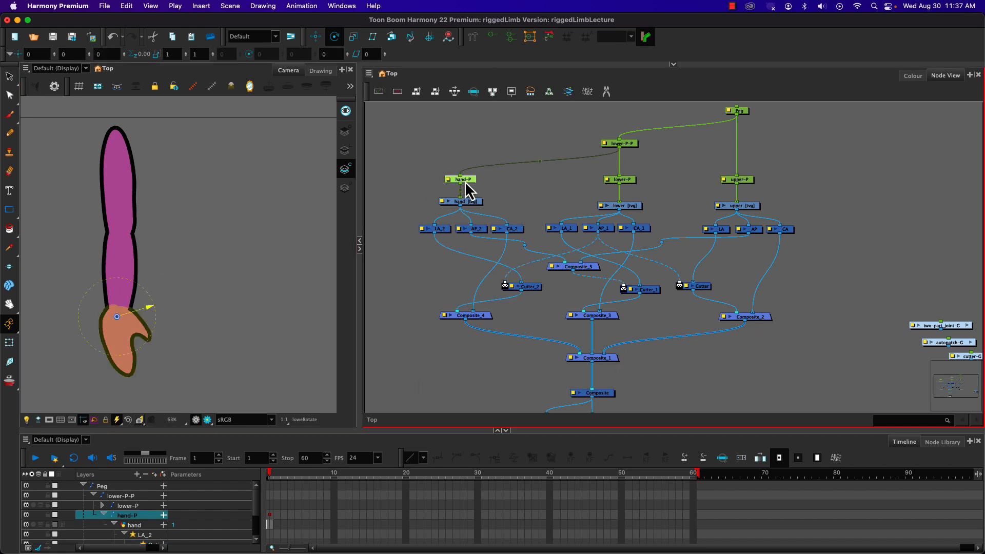
pyautogui.moveTo(95, 358); pyautogui.dragTo(115, 353)
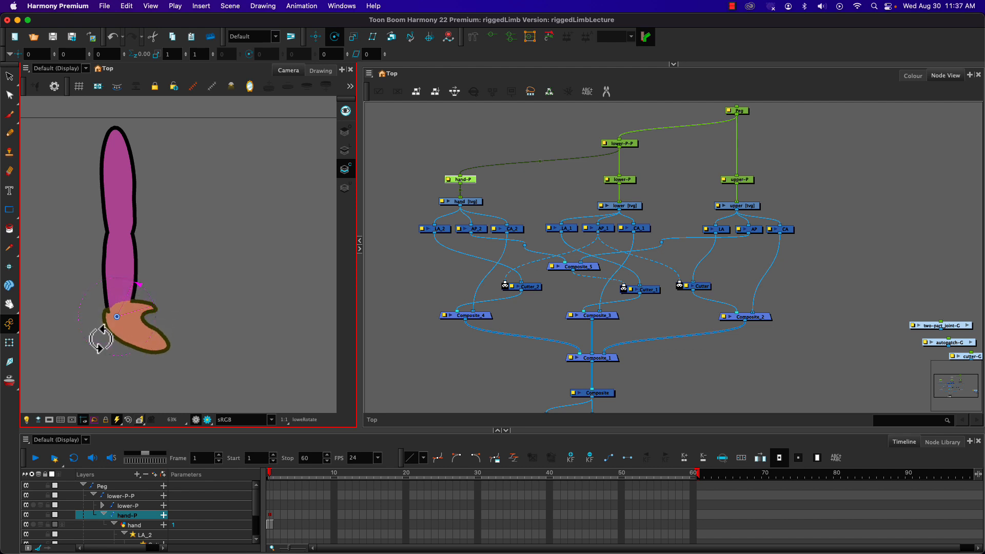
# Bend the elbow to about 46° with lower-P-P, and test the joint by nudging the peg behind and in front of the upper limb.
pyautogui.press('b')
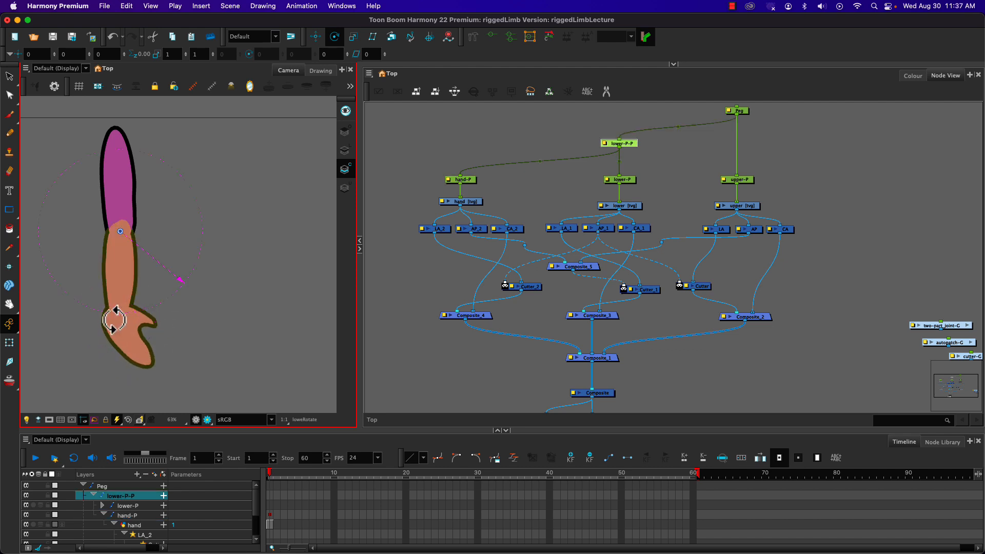
pyautogui.moveTo(93, 329); pyautogui.dragTo(129, 261)
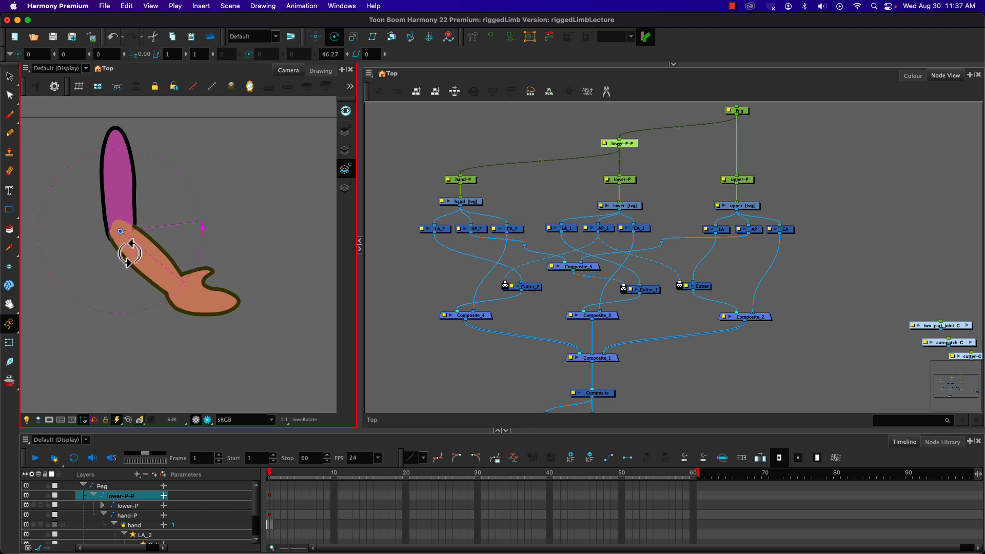
pyautogui.hotkey('alt', 'Up')
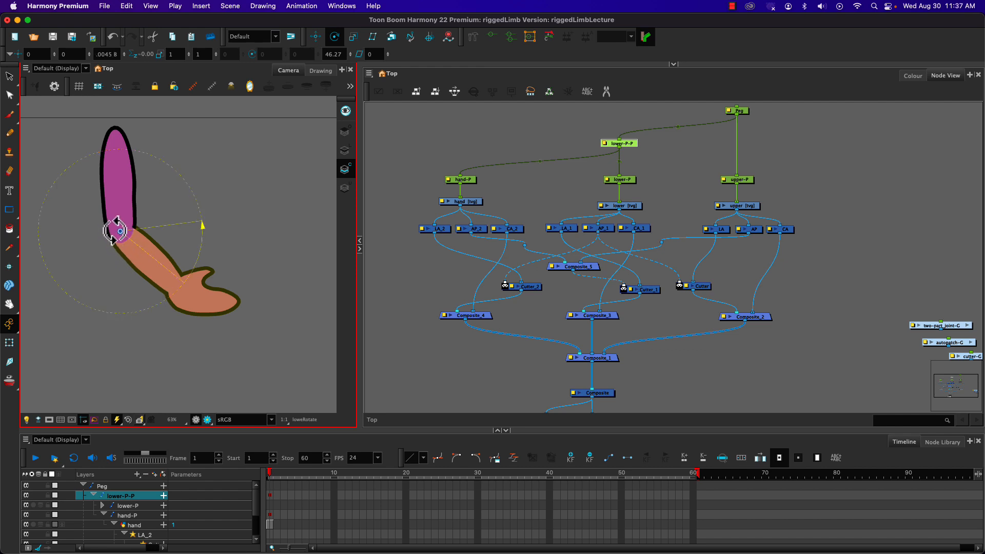
pyautogui.hotkey('alt', 'Down')
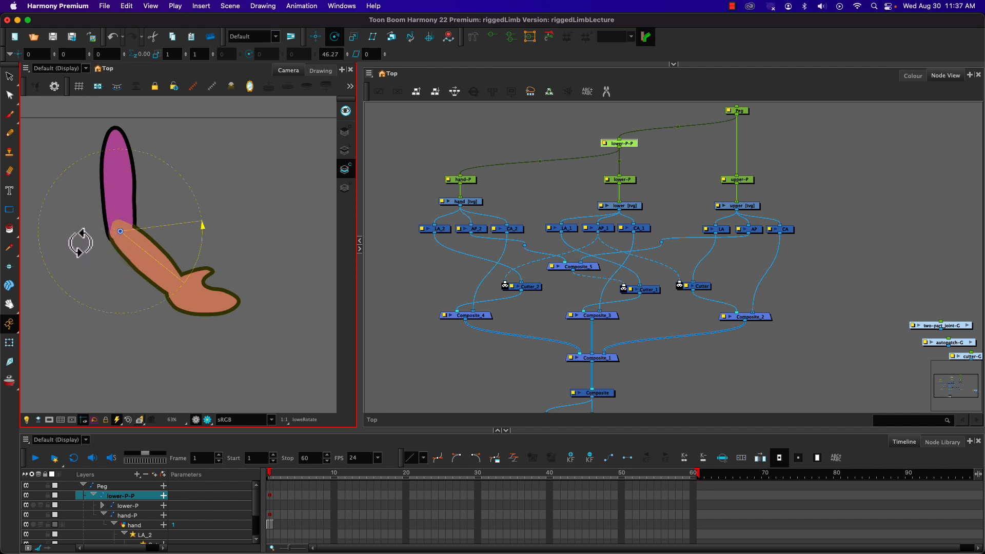
pyautogui.moveTo(194, 298)
pyautogui.mouseDown()
pyautogui.moveTo(191, 321)
pyautogui.moveTo(195, 294)
pyautogui.moveTo(198, 308)
pyautogui.mouseUp()
# Test the bent wrist by nudging hand-P behind the lower limb.
pyautogui.click(468, 181)
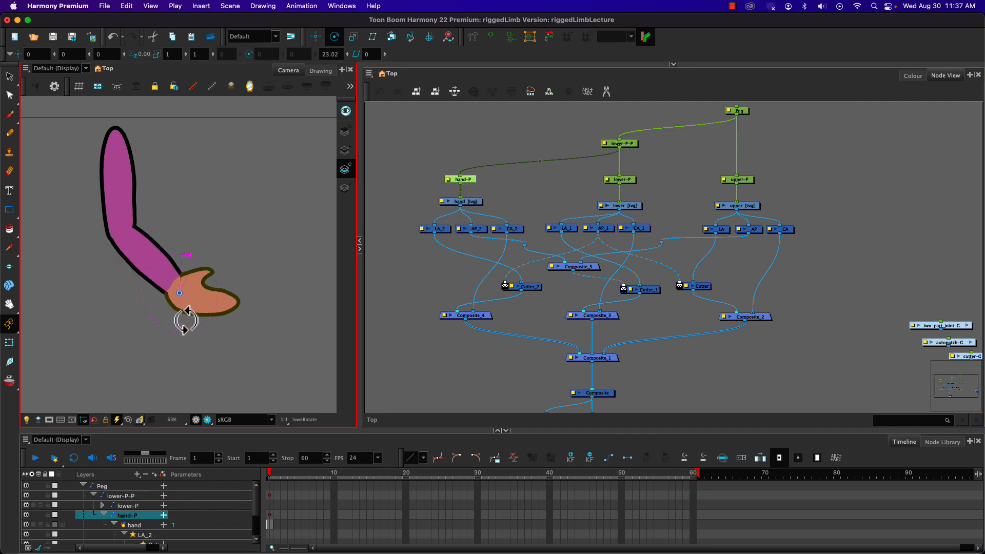
pyautogui.moveTo(185, 321); pyautogui.dragTo(171, 281)
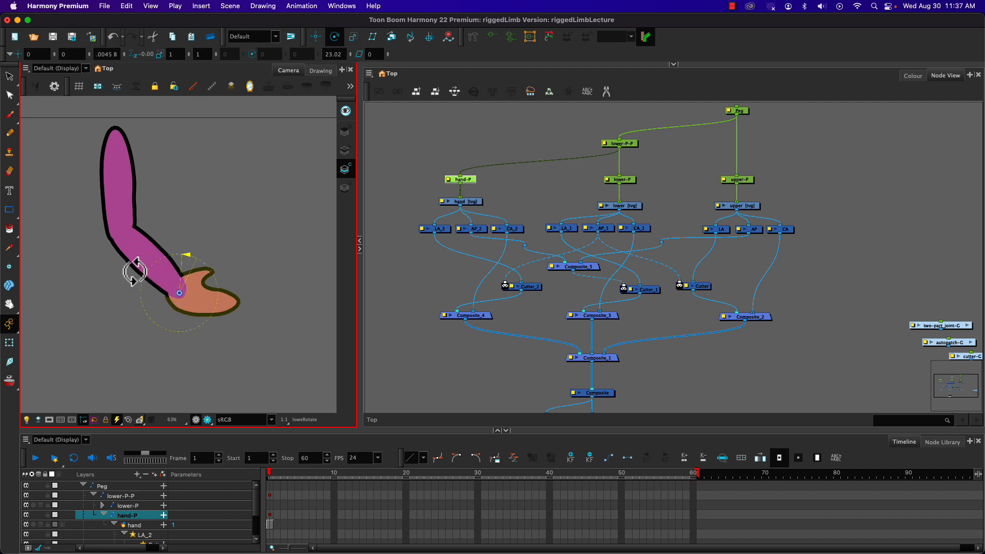
# Fold lower-P-P up over the upper limb to about 168° using the Transform tool.
pyautogui.click(132, 250)
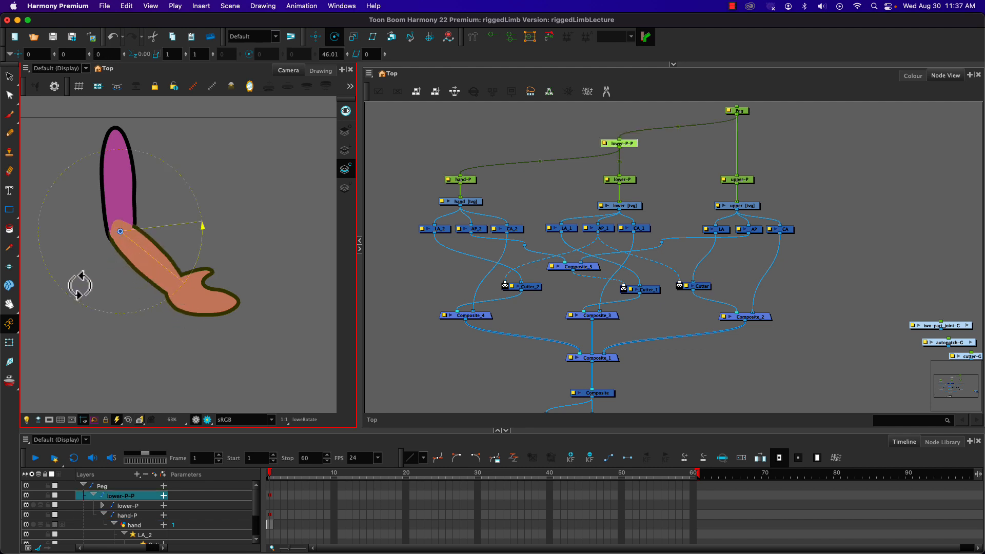
pyautogui.click(11, 343)
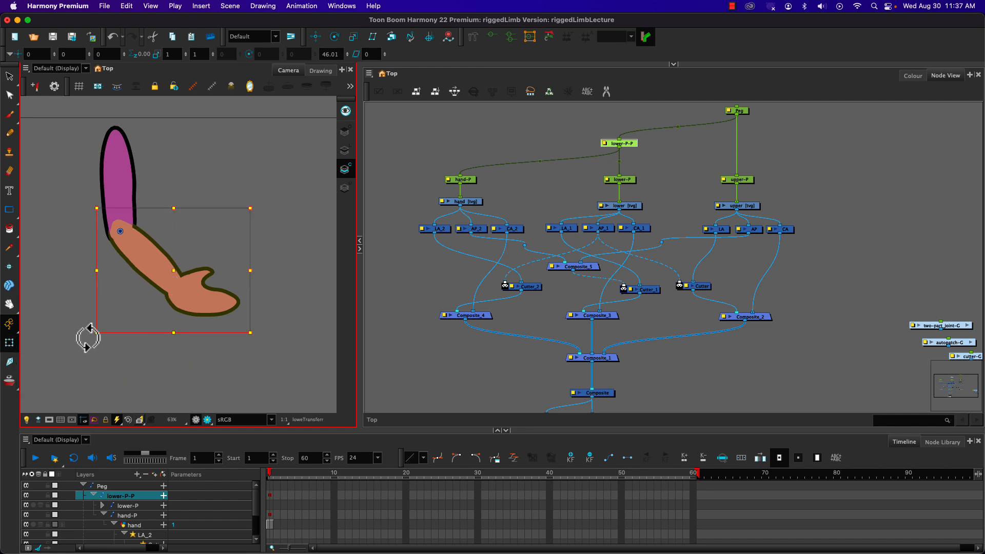
pyautogui.moveTo(88, 332); pyautogui.dragTo(157, 218)
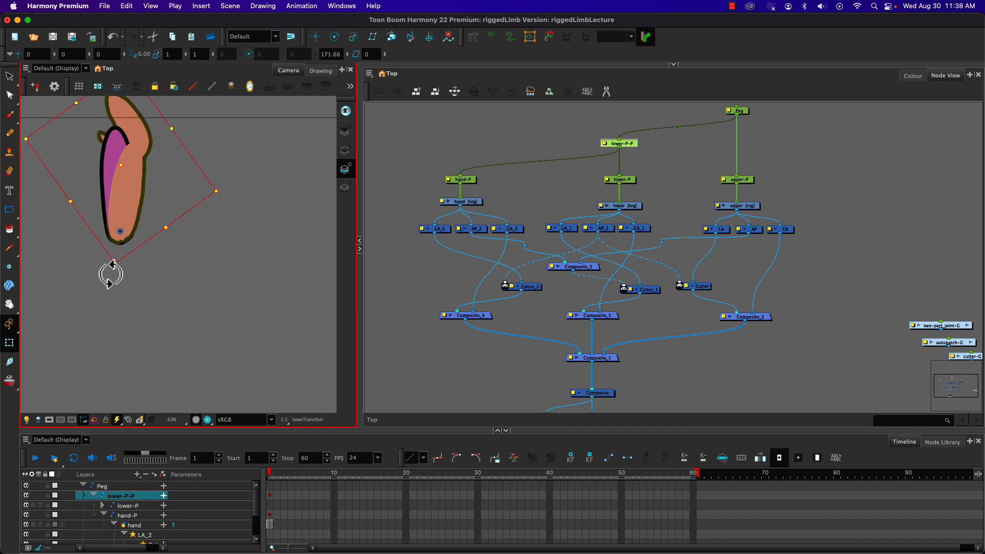
pyautogui.moveTo(111, 272)
pyautogui.mouseDown()
pyautogui.moveTo(99, 270)
pyautogui.moveTo(107, 274)
pyautogui.mouseUp()
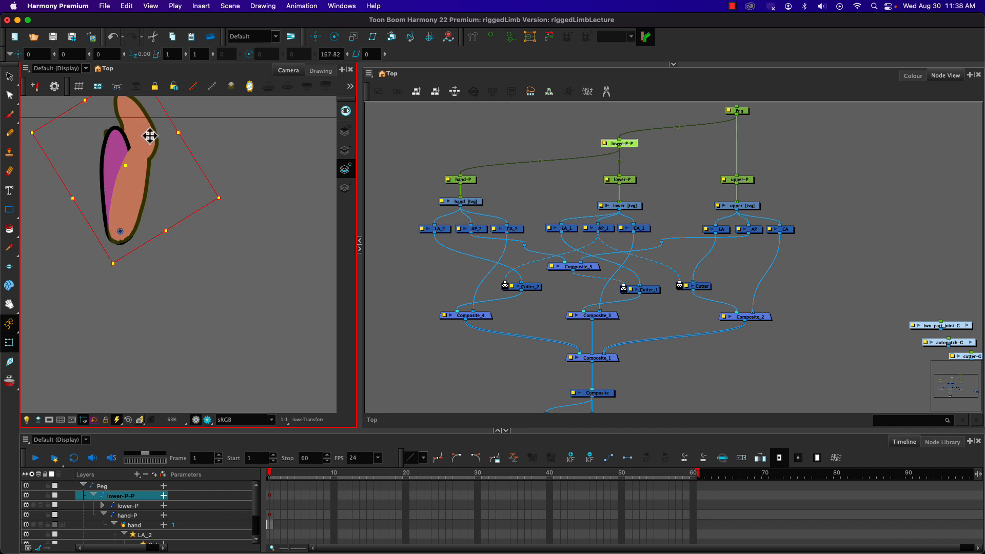
# Nudge hand-P forward in depth so the hand sits in front of the folded limb.
pyautogui.click(459, 180)
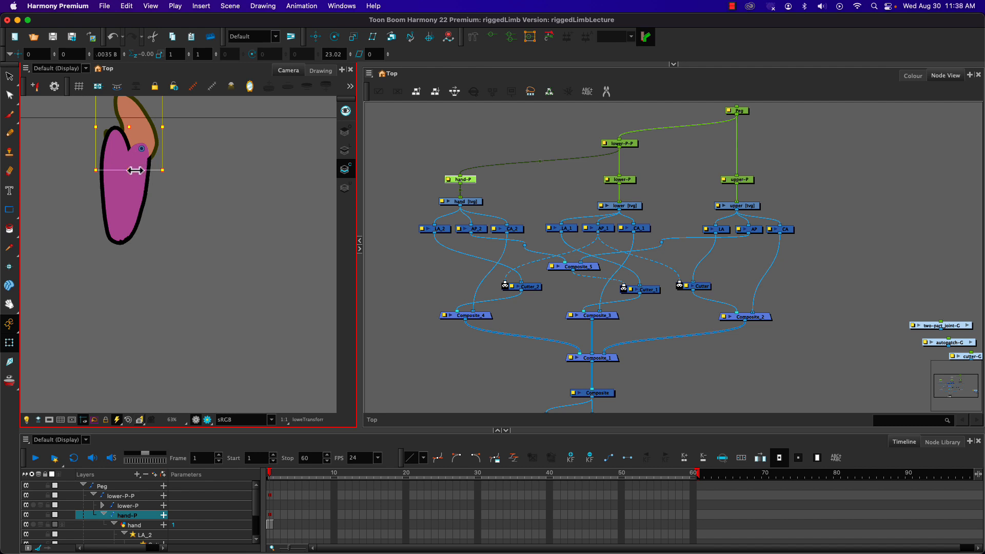
pyautogui.hotkey('alt', 'Down')
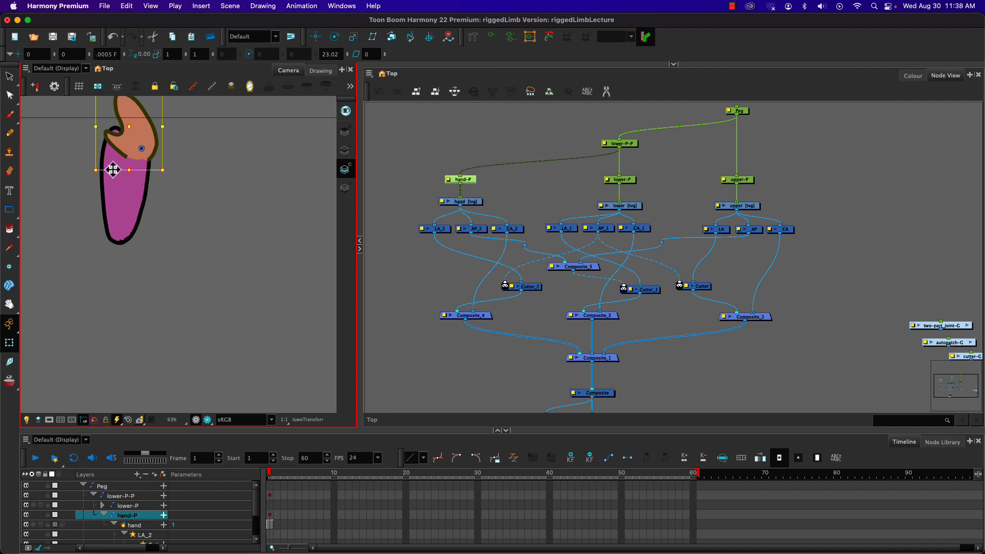
pyautogui.moveTo(97, 172)
pyautogui.mouseDown()
pyautogui.moveTo(72, 154)
pyautogui.moveTo(88, 171)
pyautogui.mouseUp()
# Rotate lower-P-P back down to about 7° so the limb is nearly straight.
pyautogui.click(106, 195)
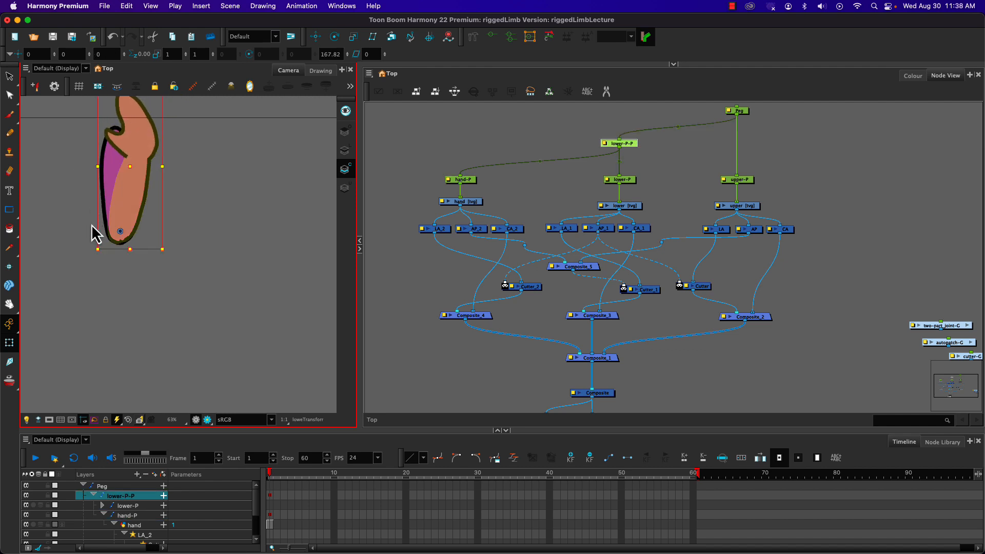
pyautogui.moveTo(94, 259); pyautogui.dragTo(78, 244)
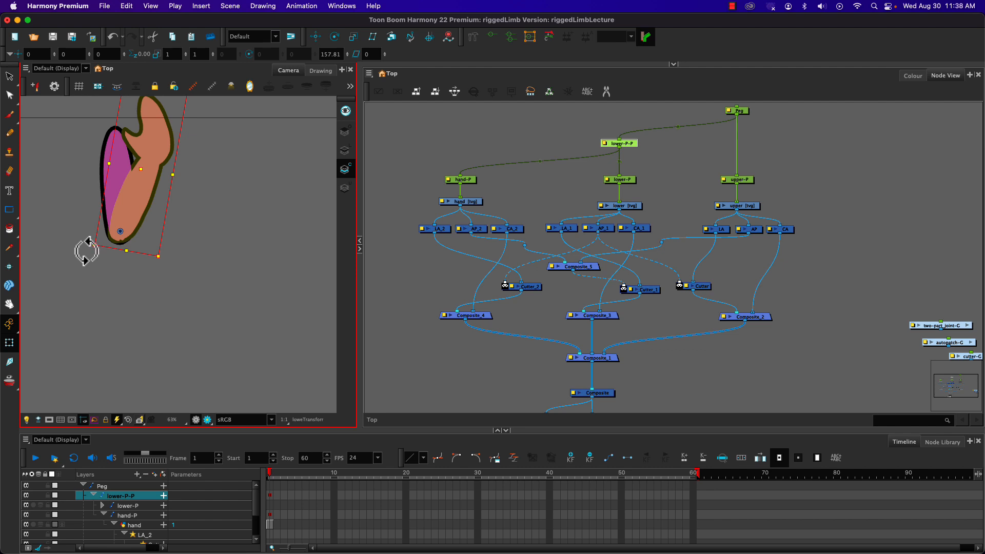
pyautogui.moveTo(85, 252); pyautogui.dragTo(159, 174)
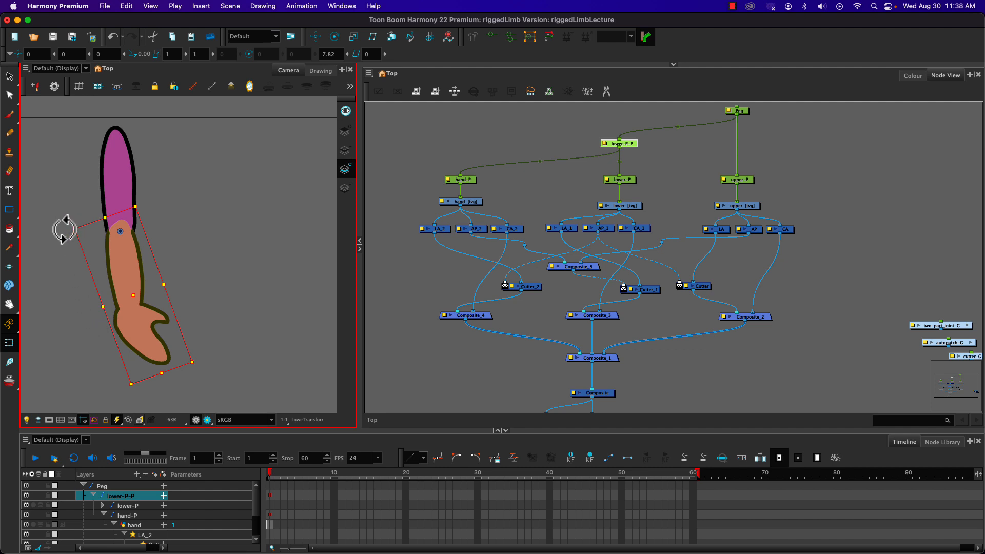
pyautogui.moveTo(63, 226); pyautogui.dragTo(90, 316)
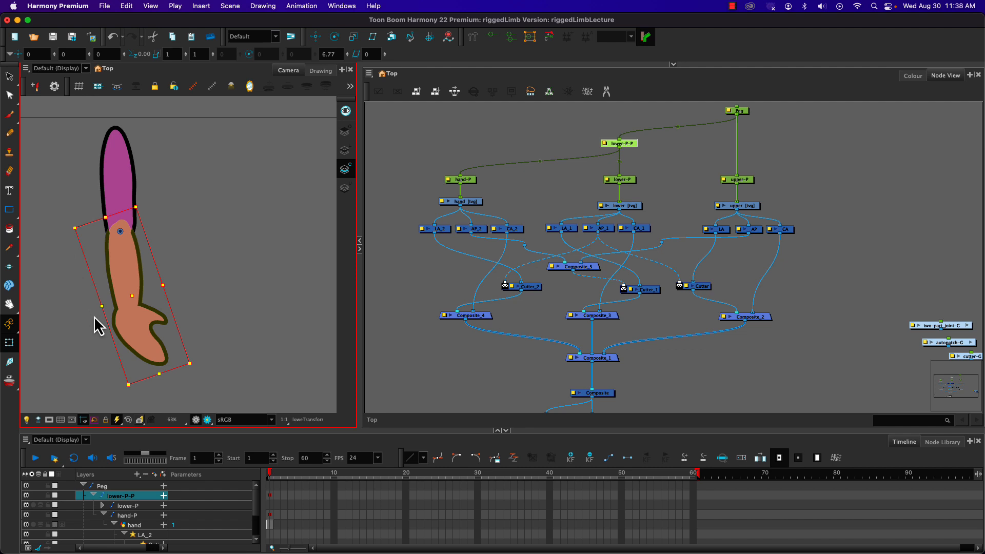